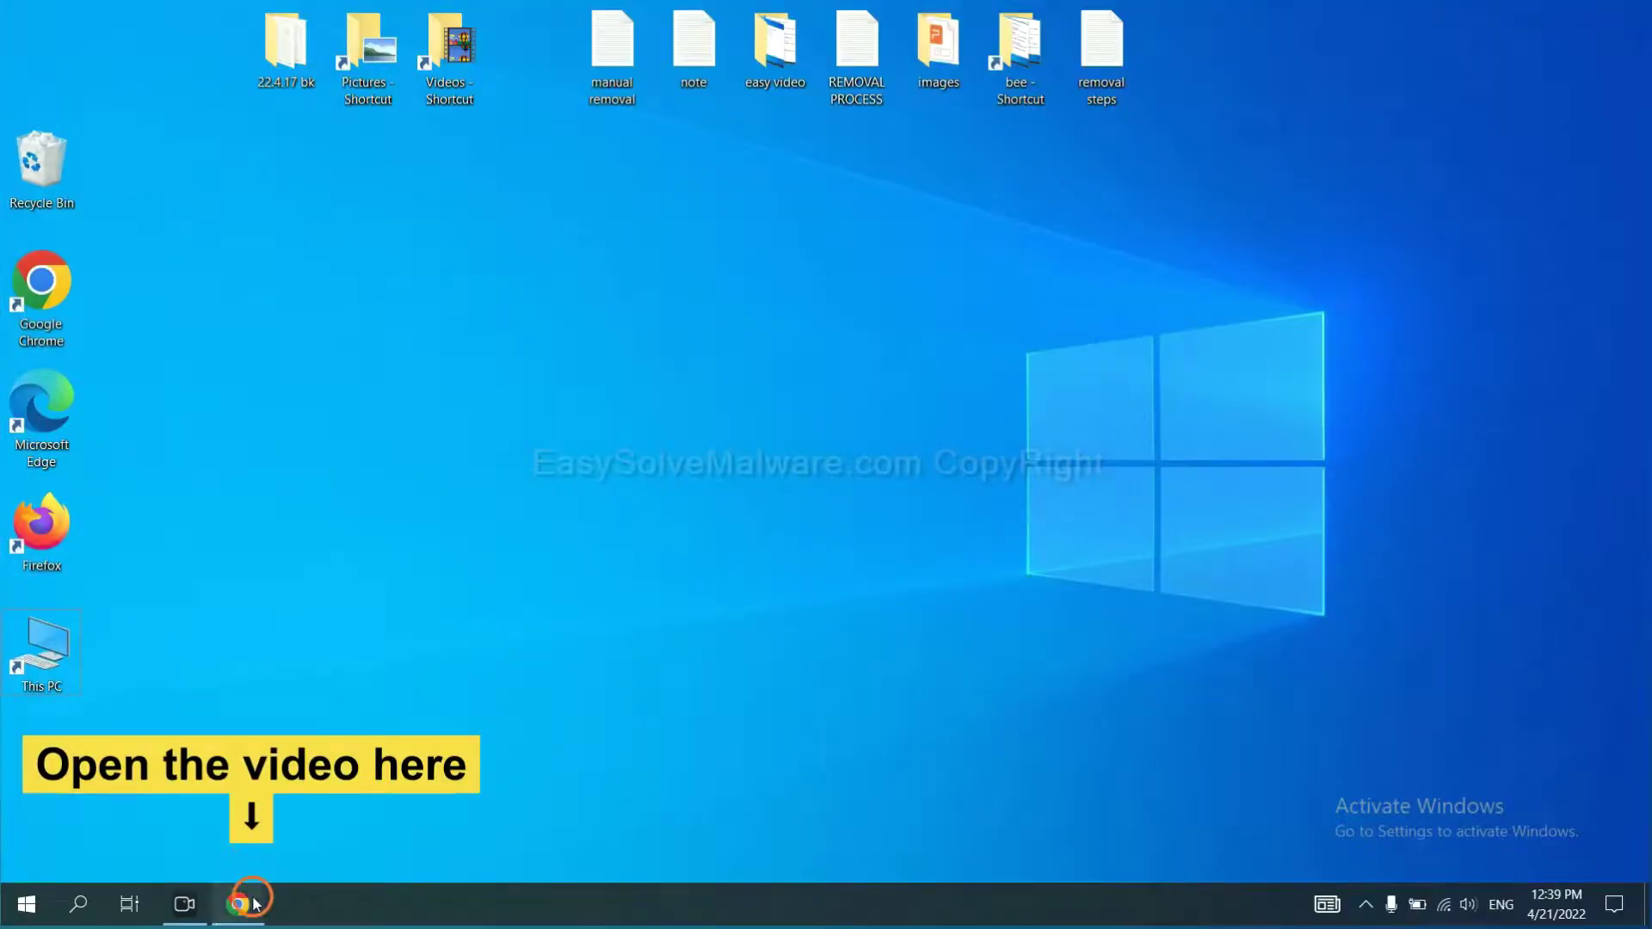
# - Open the easysolvemalware.com removal guide from the video description and download the SpyHunter for Windows installer
pyautogui.click(240, 901)
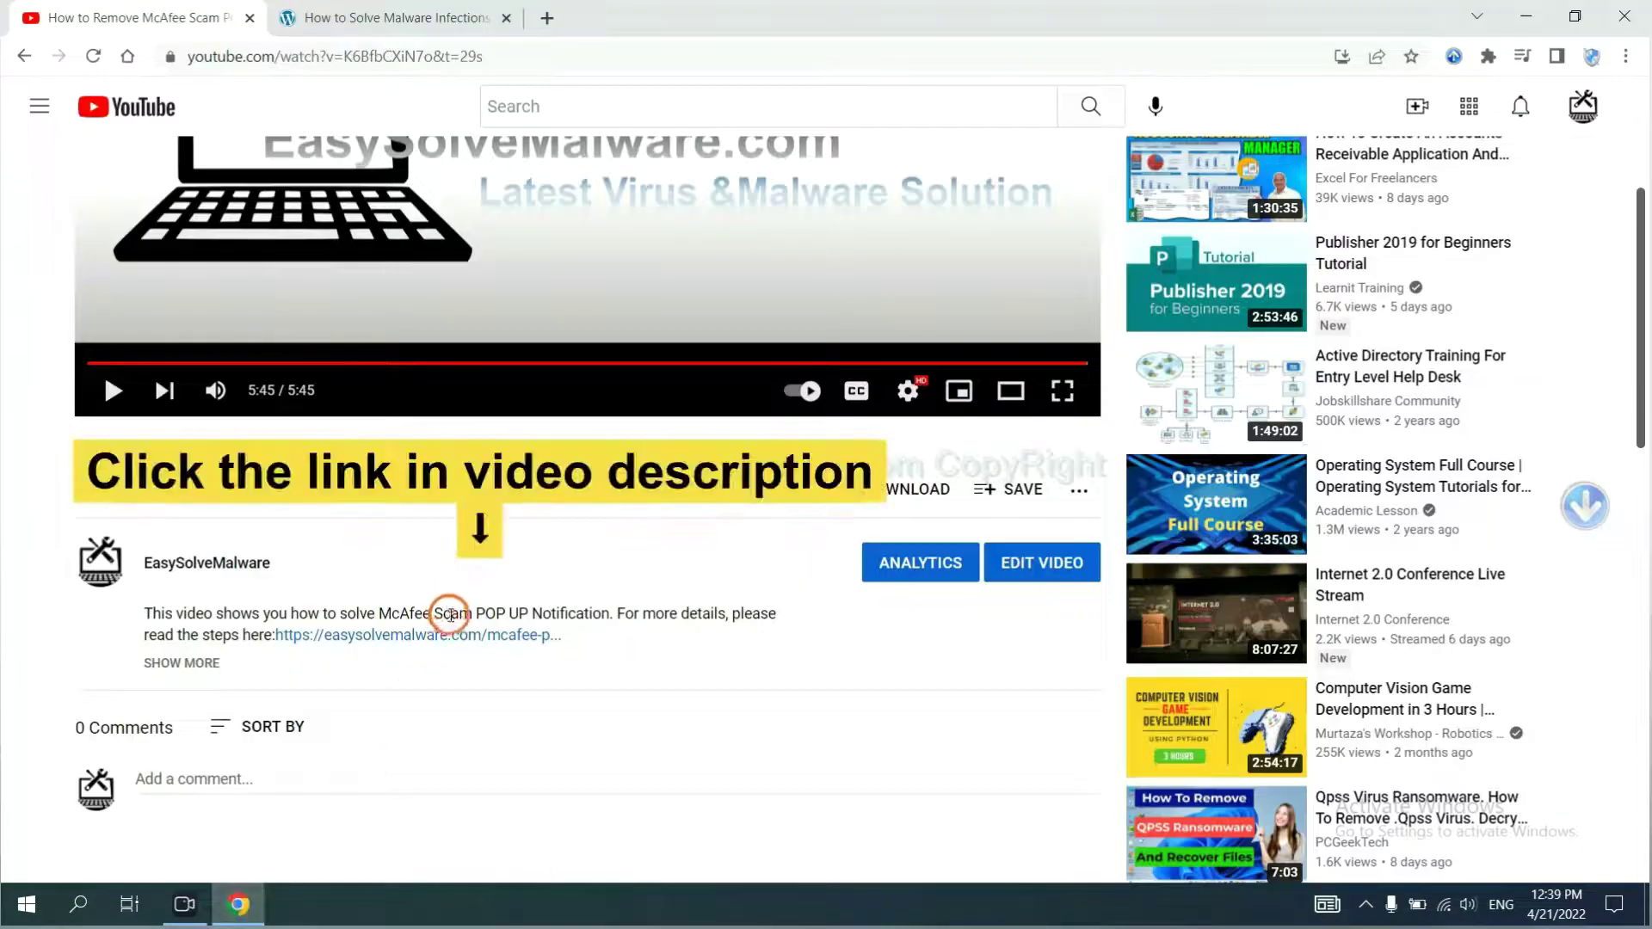
pyautogui.click(456, 638)
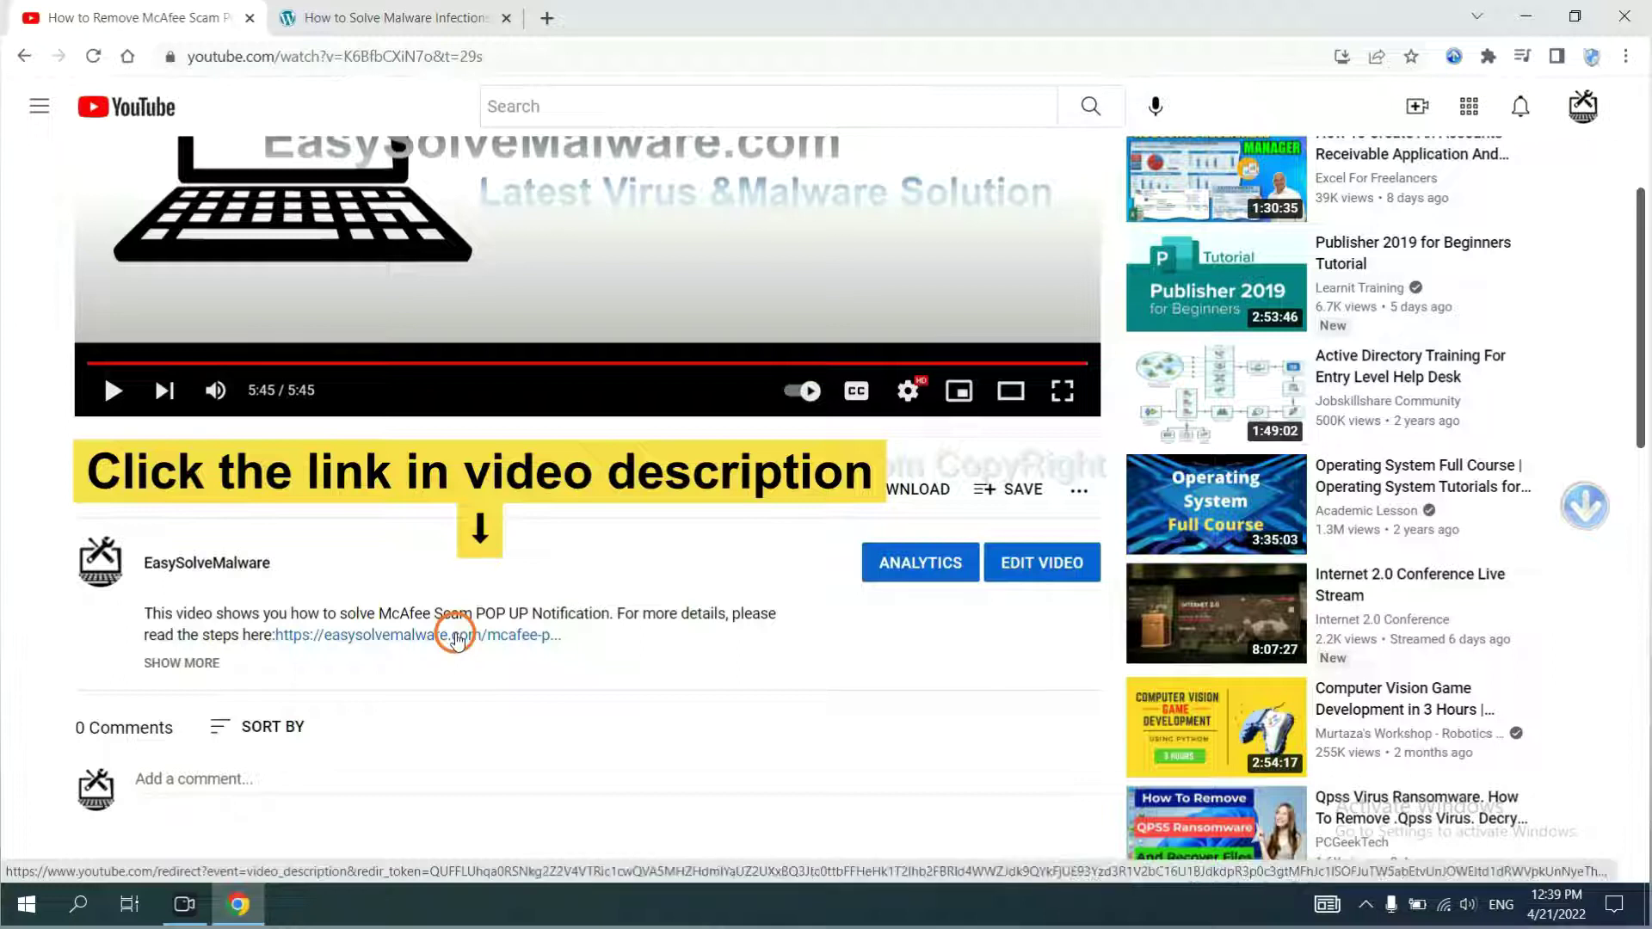
pyautogui.scroll(-4, 1646, 443)
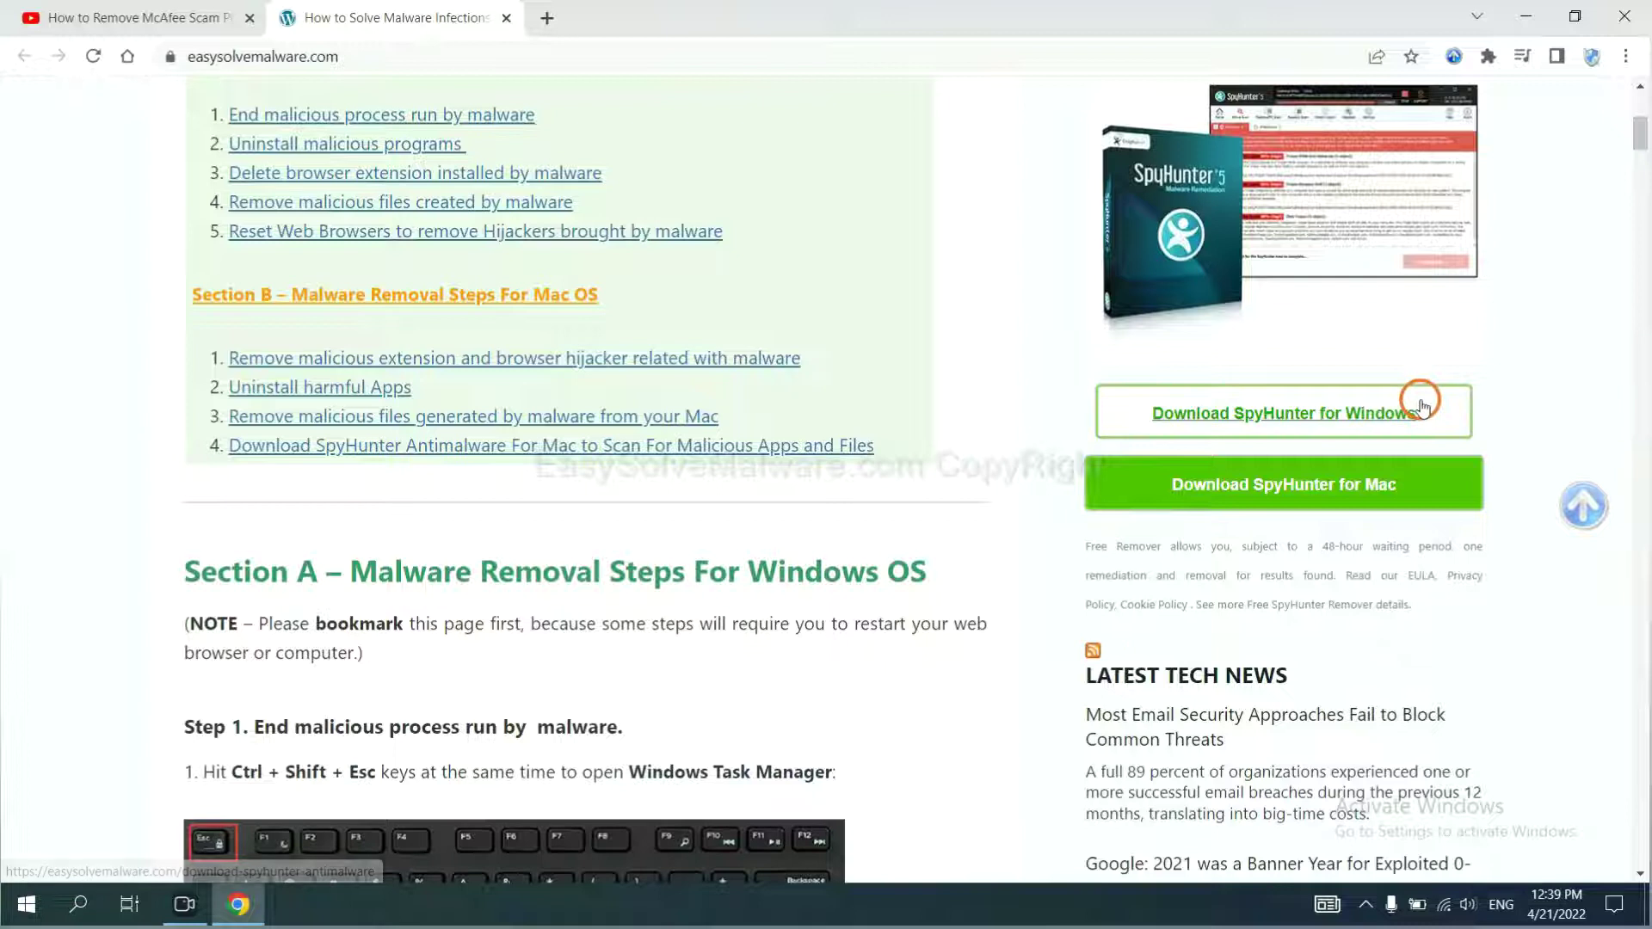
pyautogui.click(1397, 409)
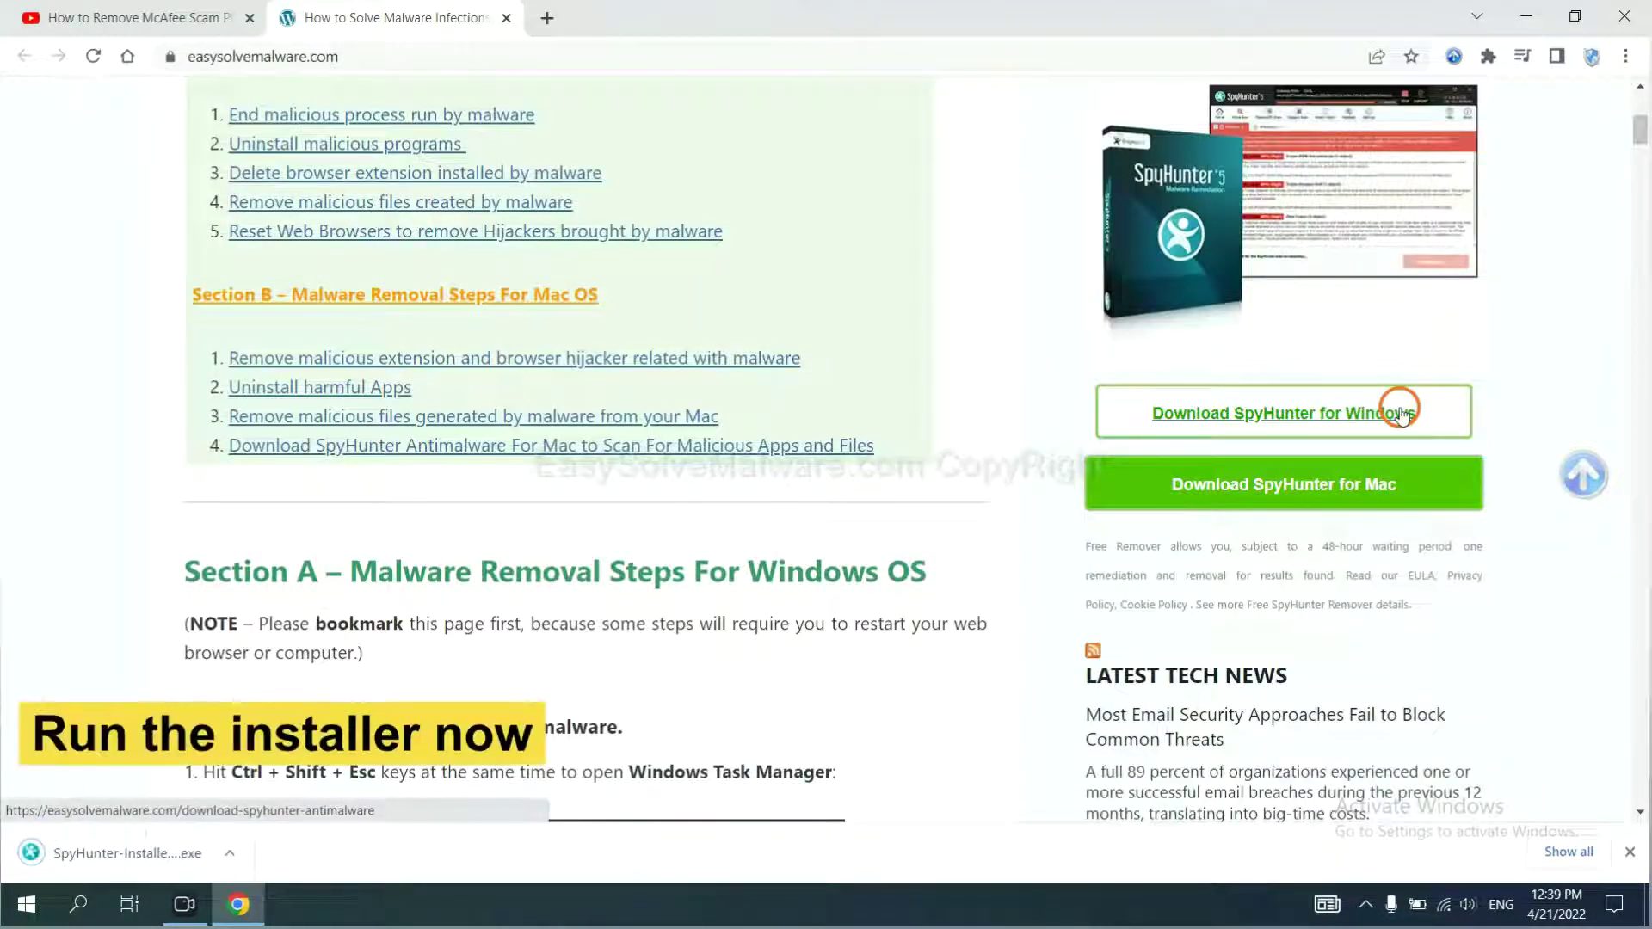
# - Run the installer to install SpyHunter 5 in English, accepting the EULA, then start a scan
pyautogui.click(105, 855)
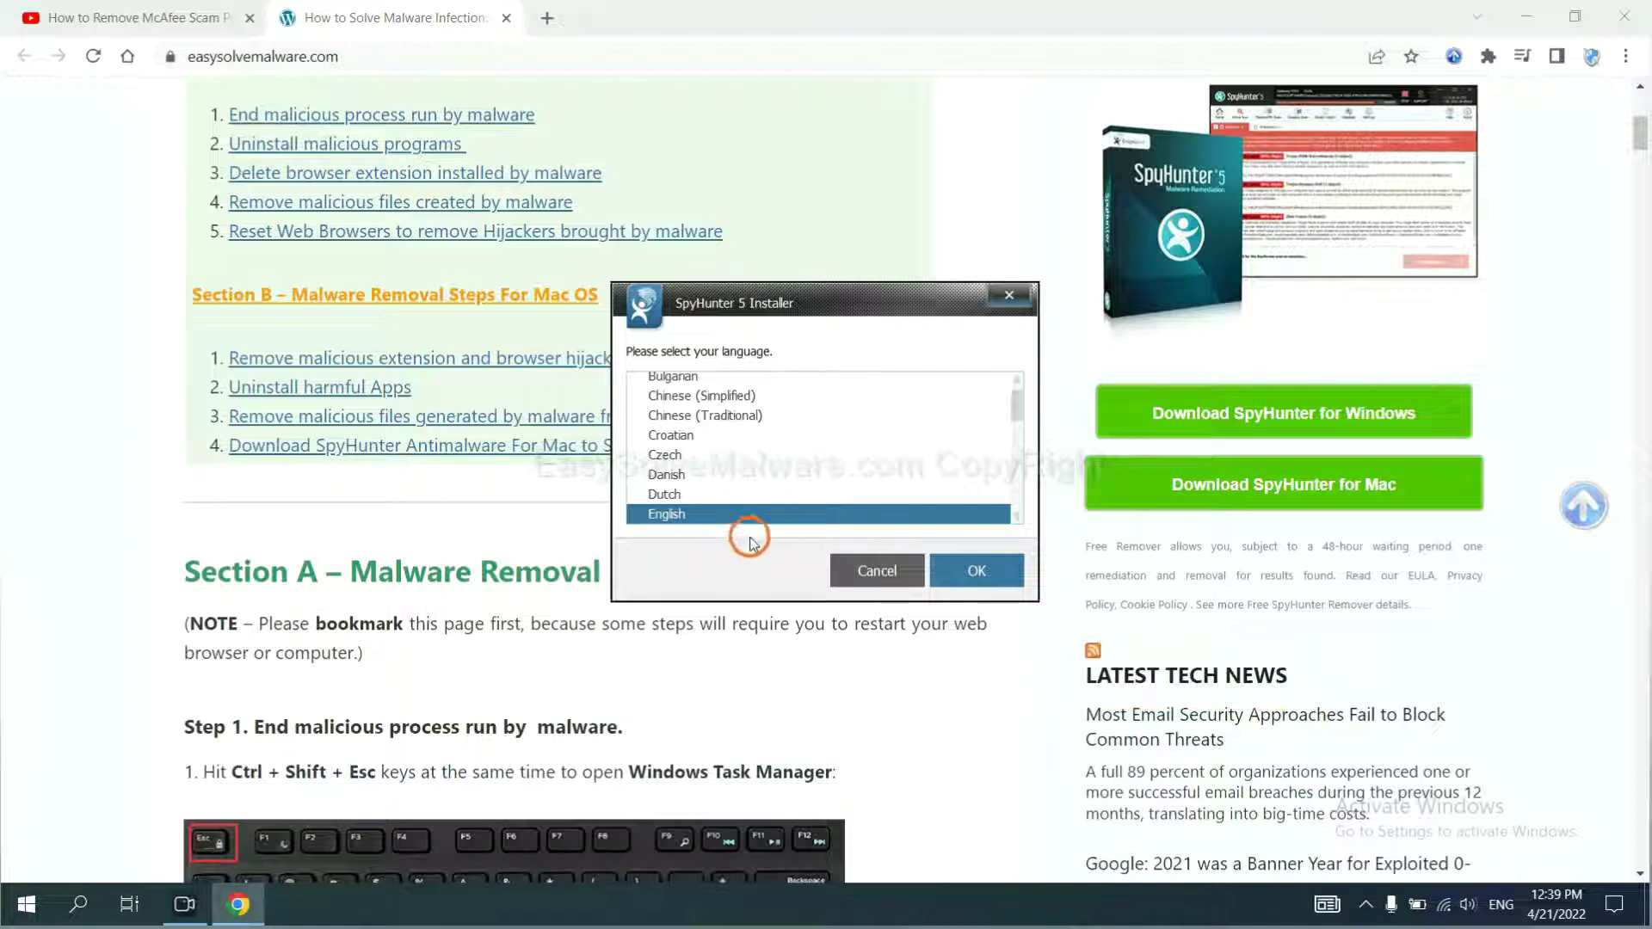
pyautogui.click(953, 569)
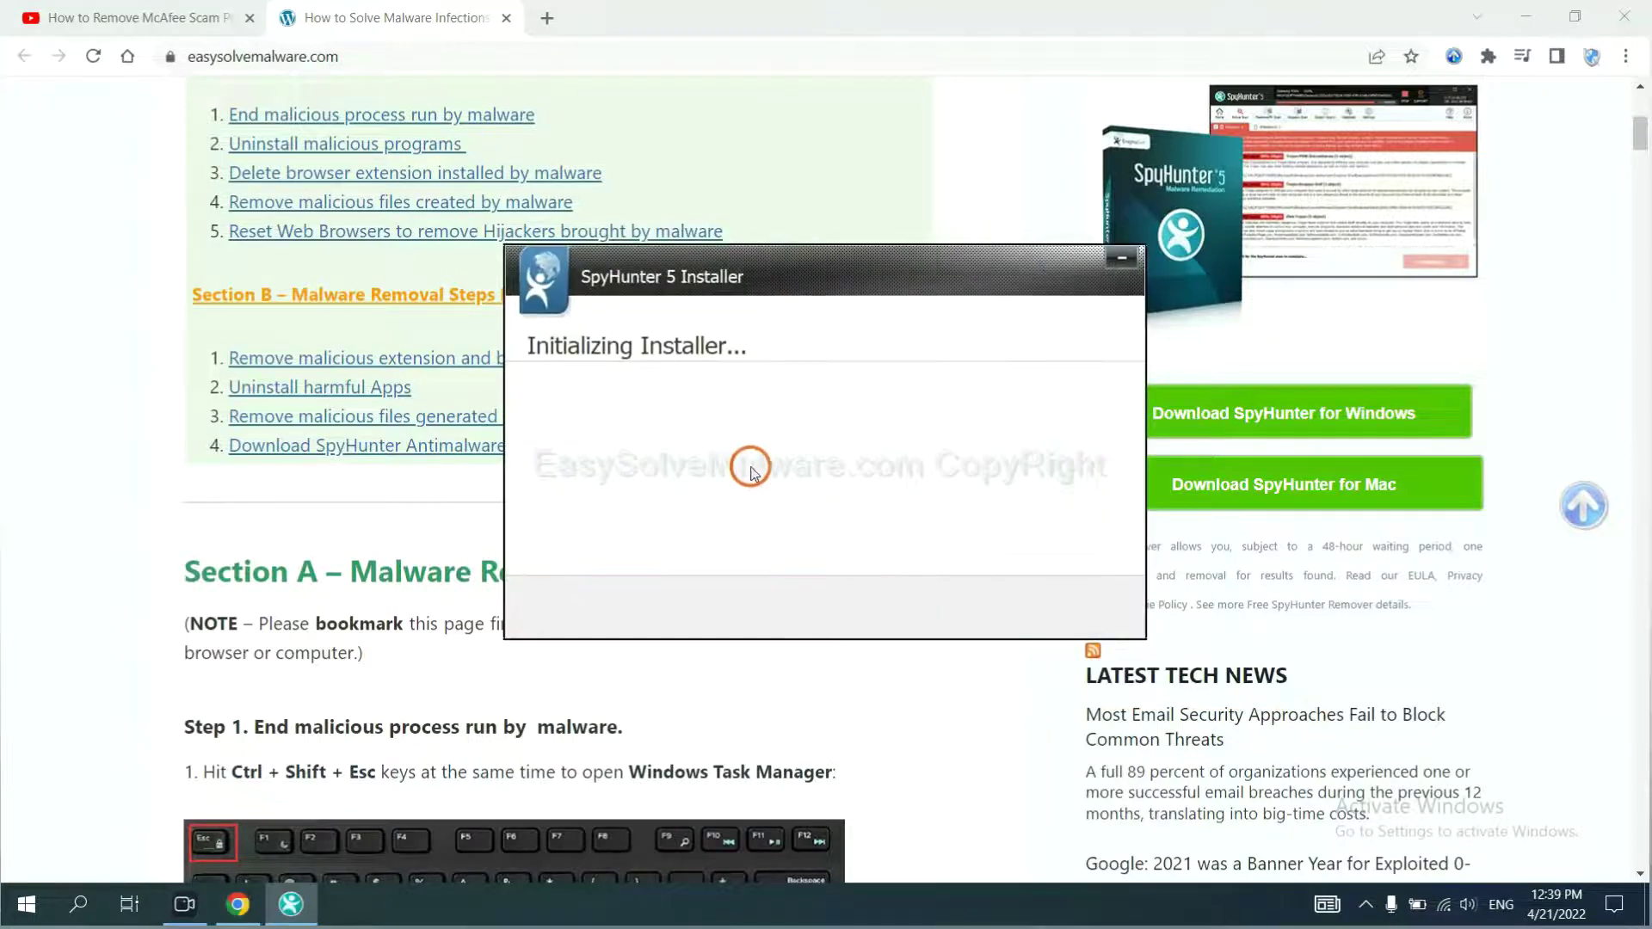
pyautogui.click(702, 469)
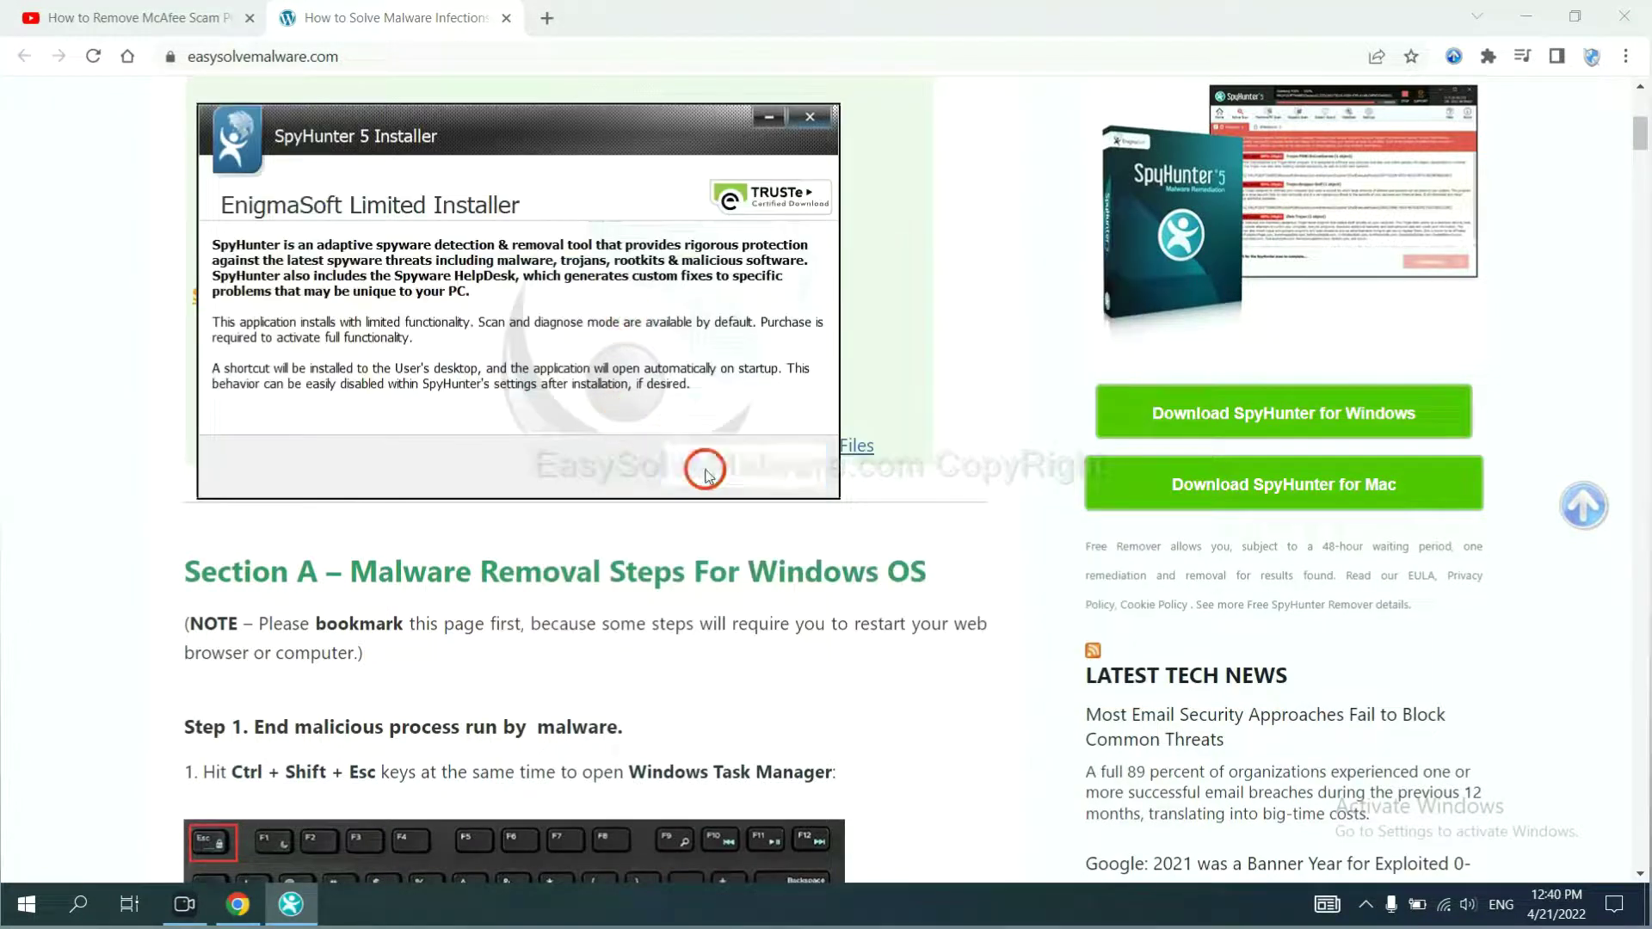
pyautogui.click(532, 412)
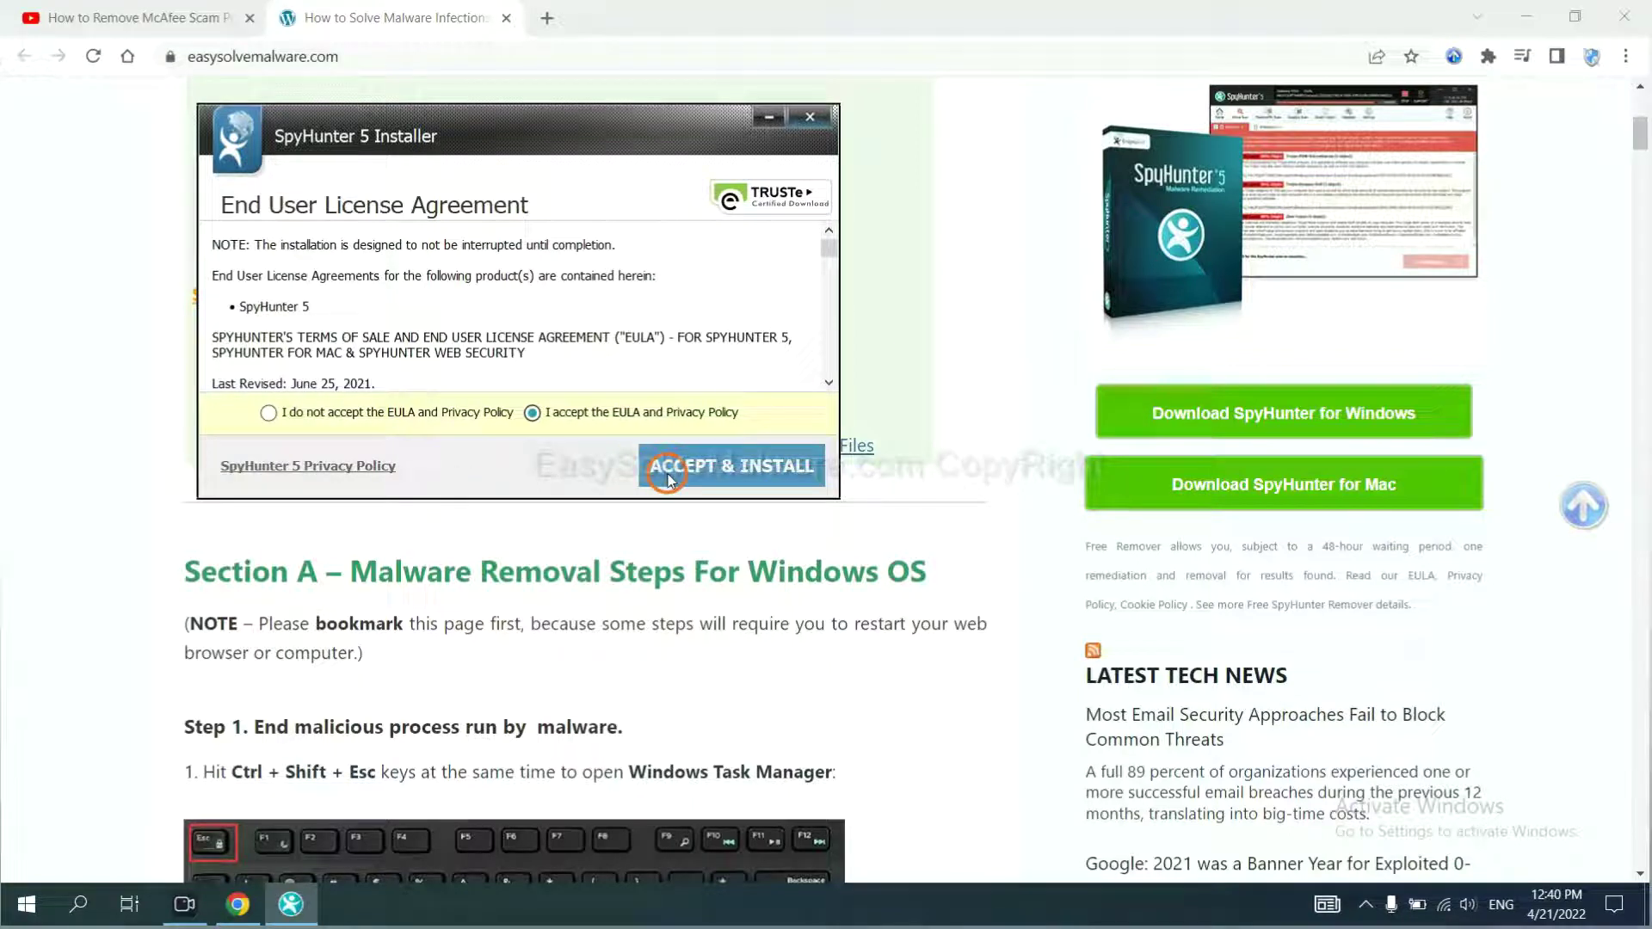
pyautogui.click(669, 476)
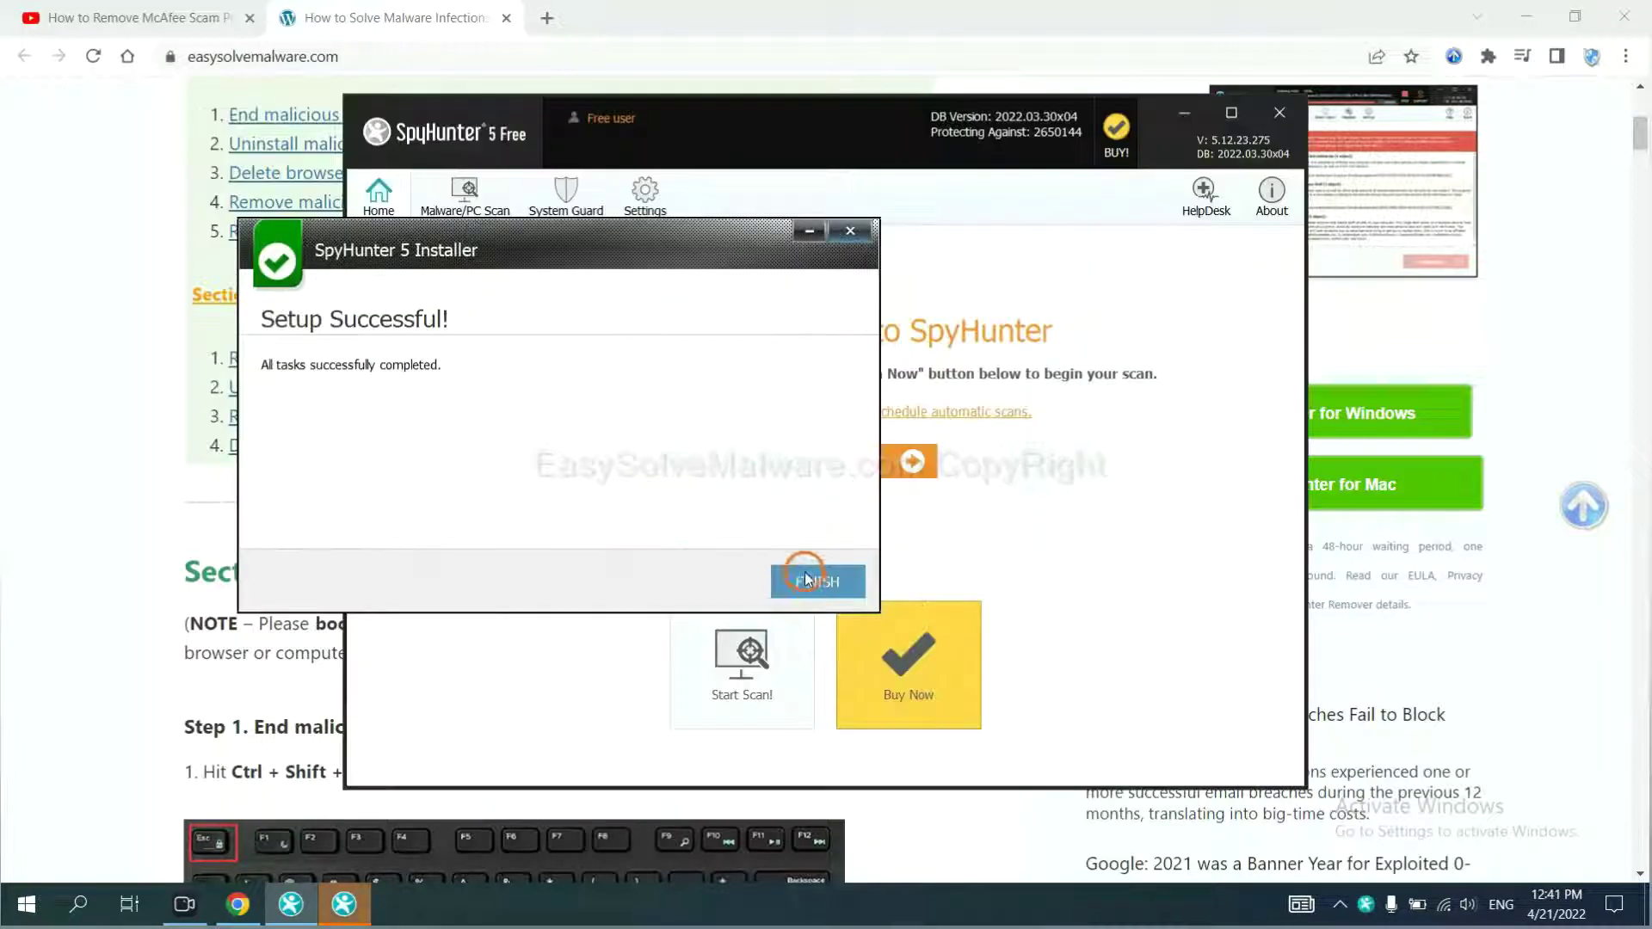
pyautogui.click(812, 583)
pyautogui.click(812, 471)
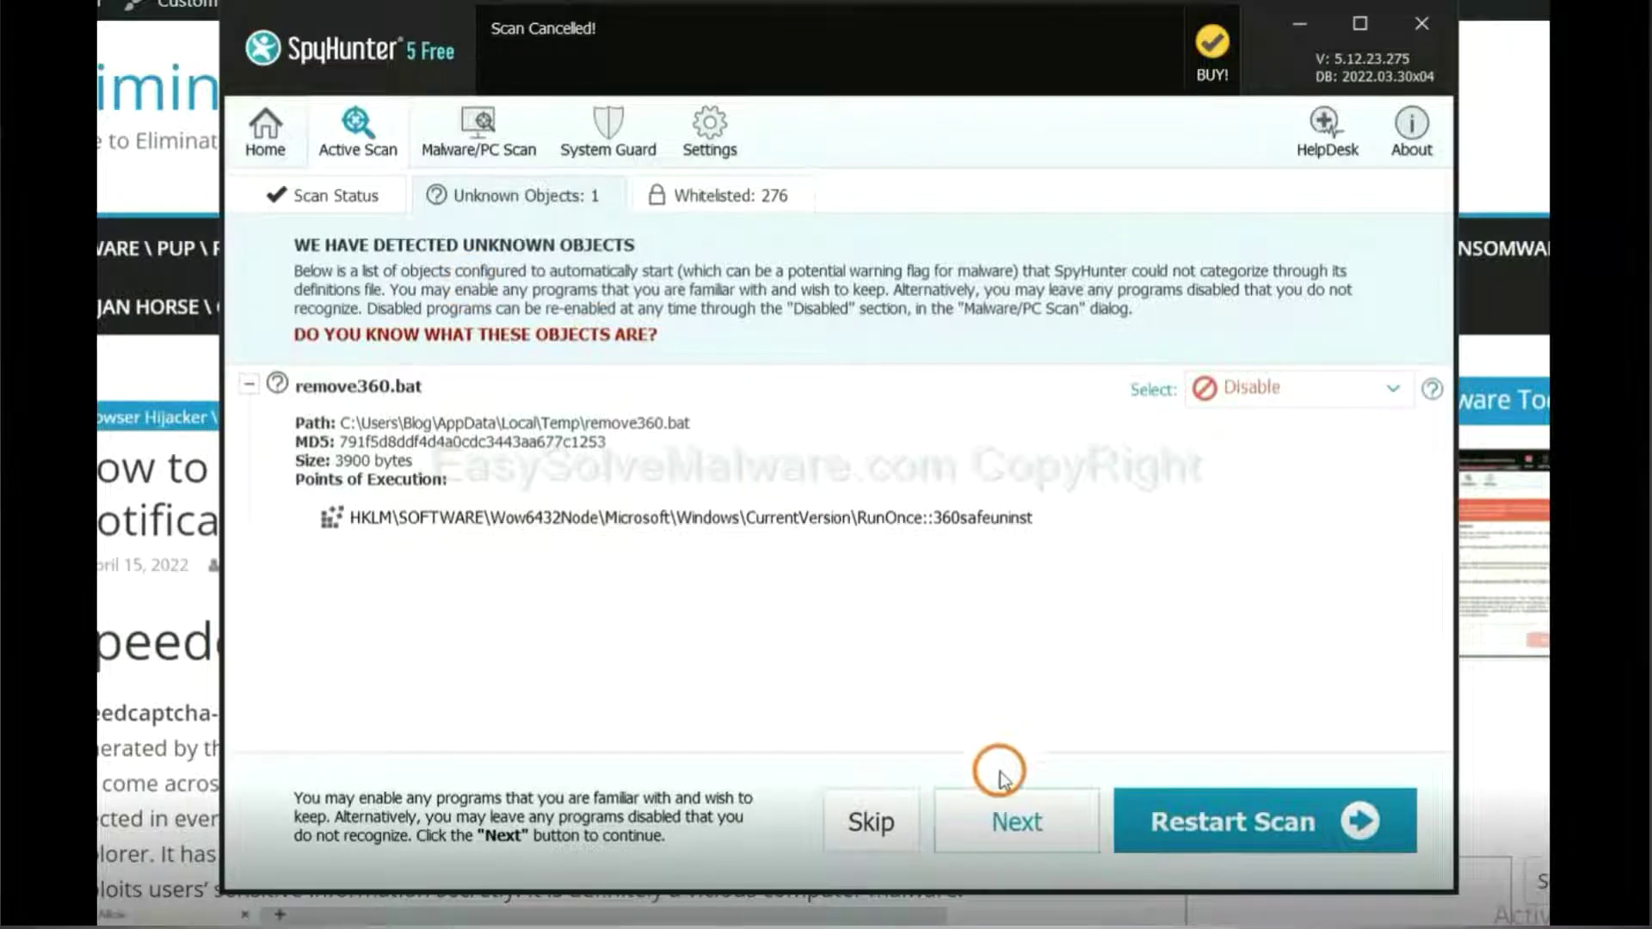
# - Move on from the detected remove360.bat unknown object to the registration prompt
pyautogui.click(1002, 822)
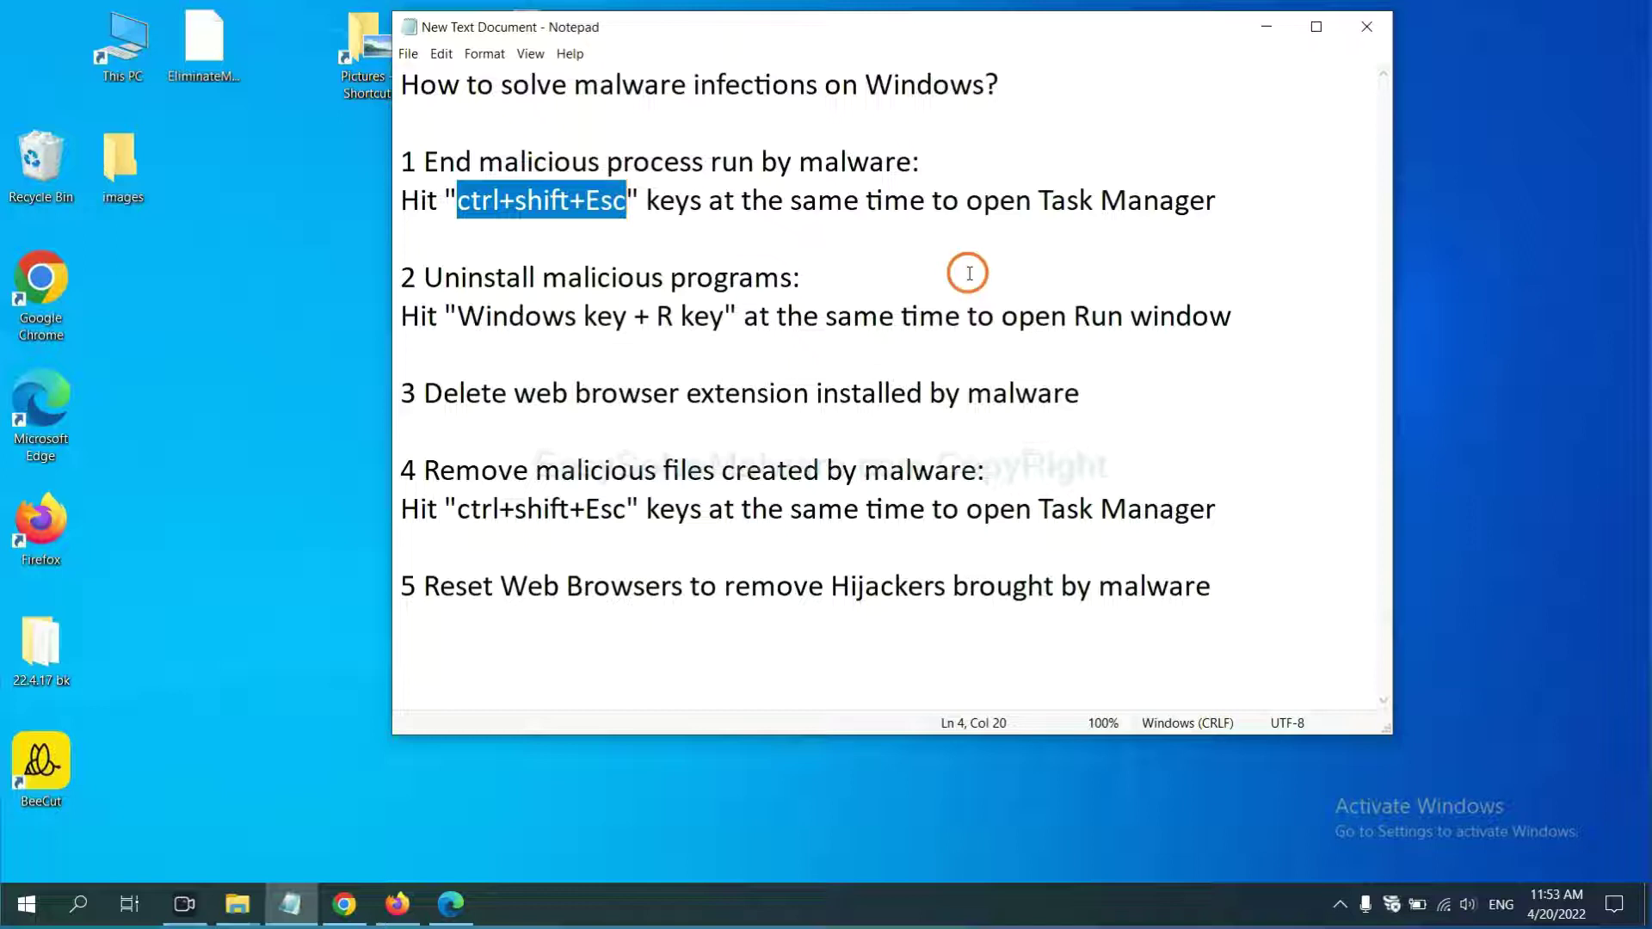
pyautogui.click(587, 207)
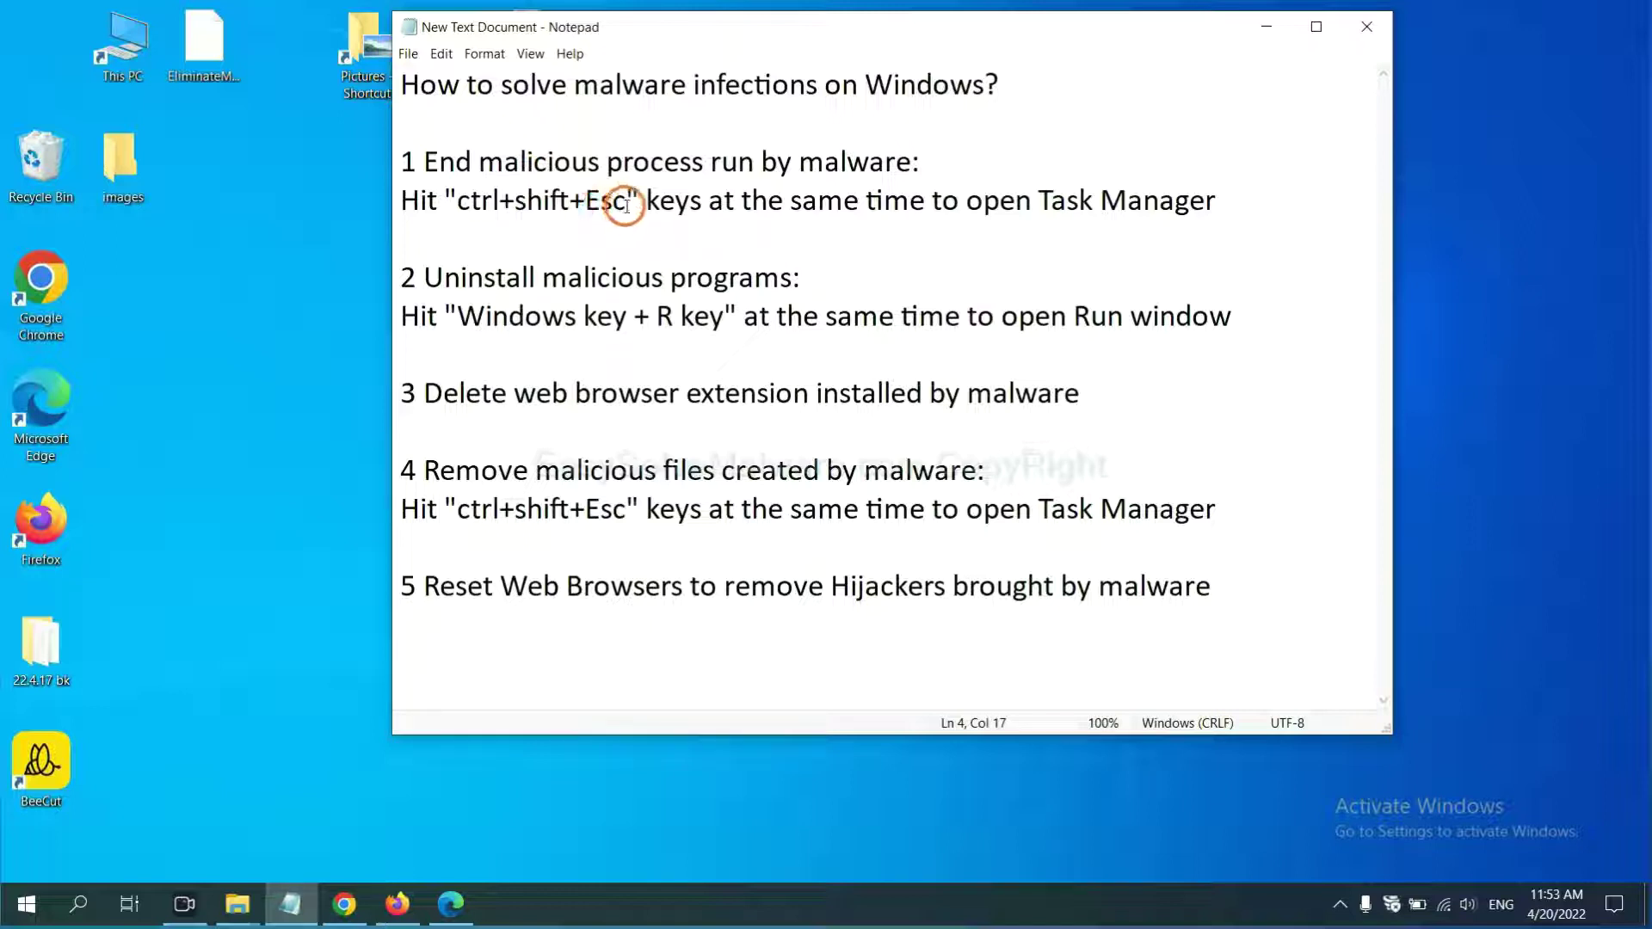
pyautogui.moveTo(627, 207); pyautogui.dragTo(462, 206)
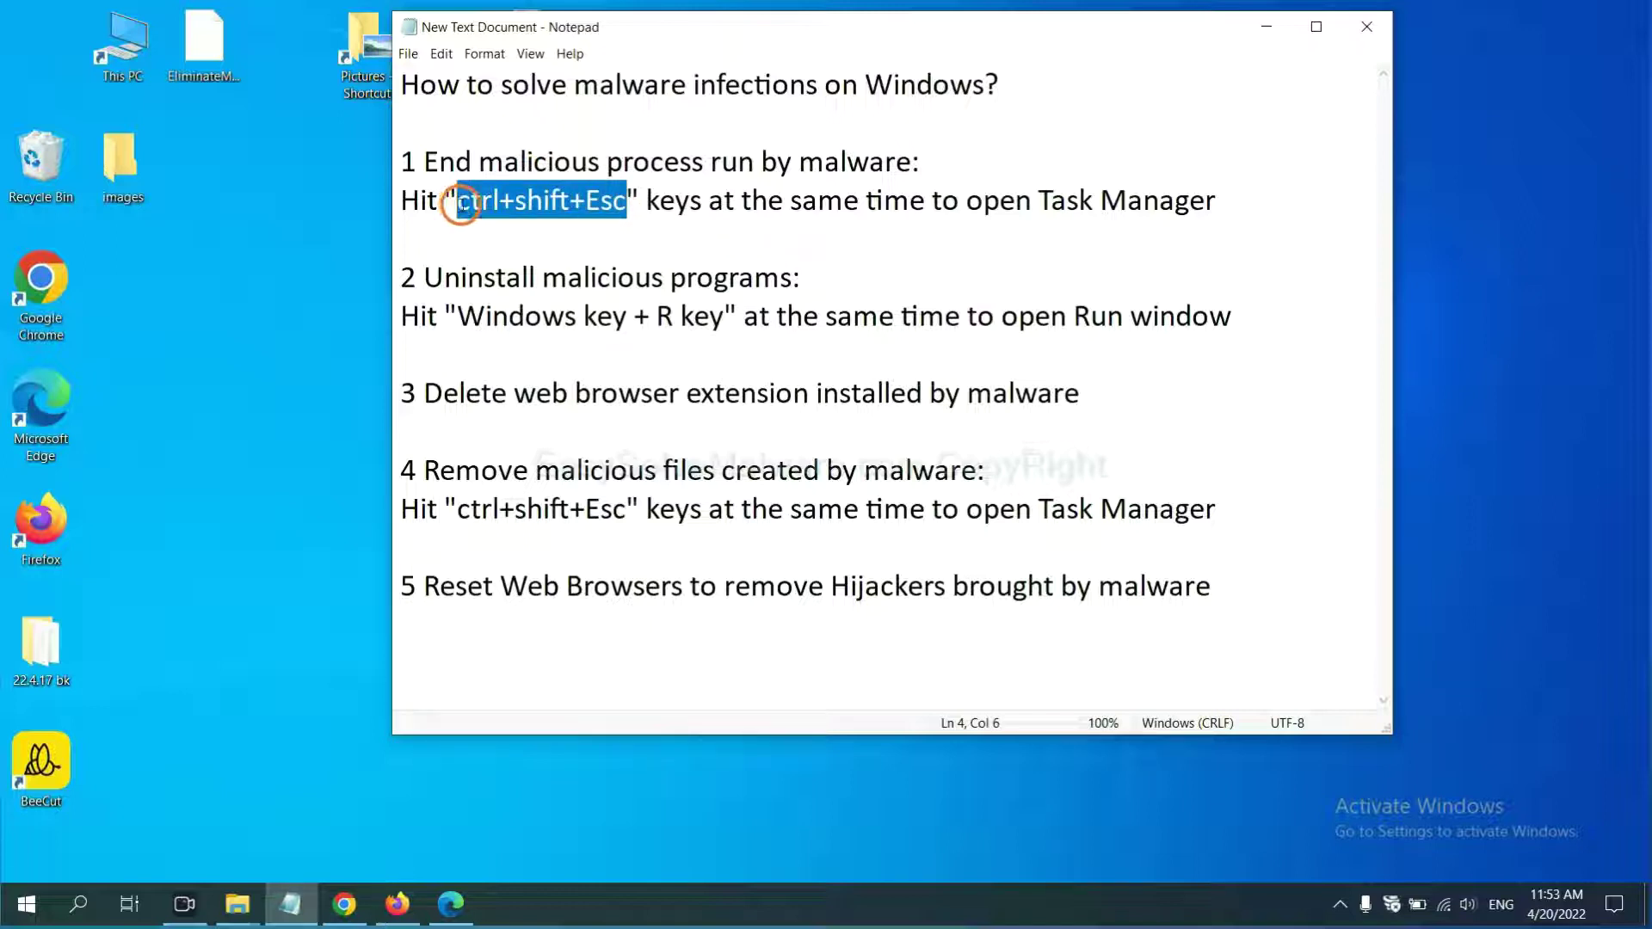
pyautogui.hotkey('ctrl', 'shift', 'Escape')
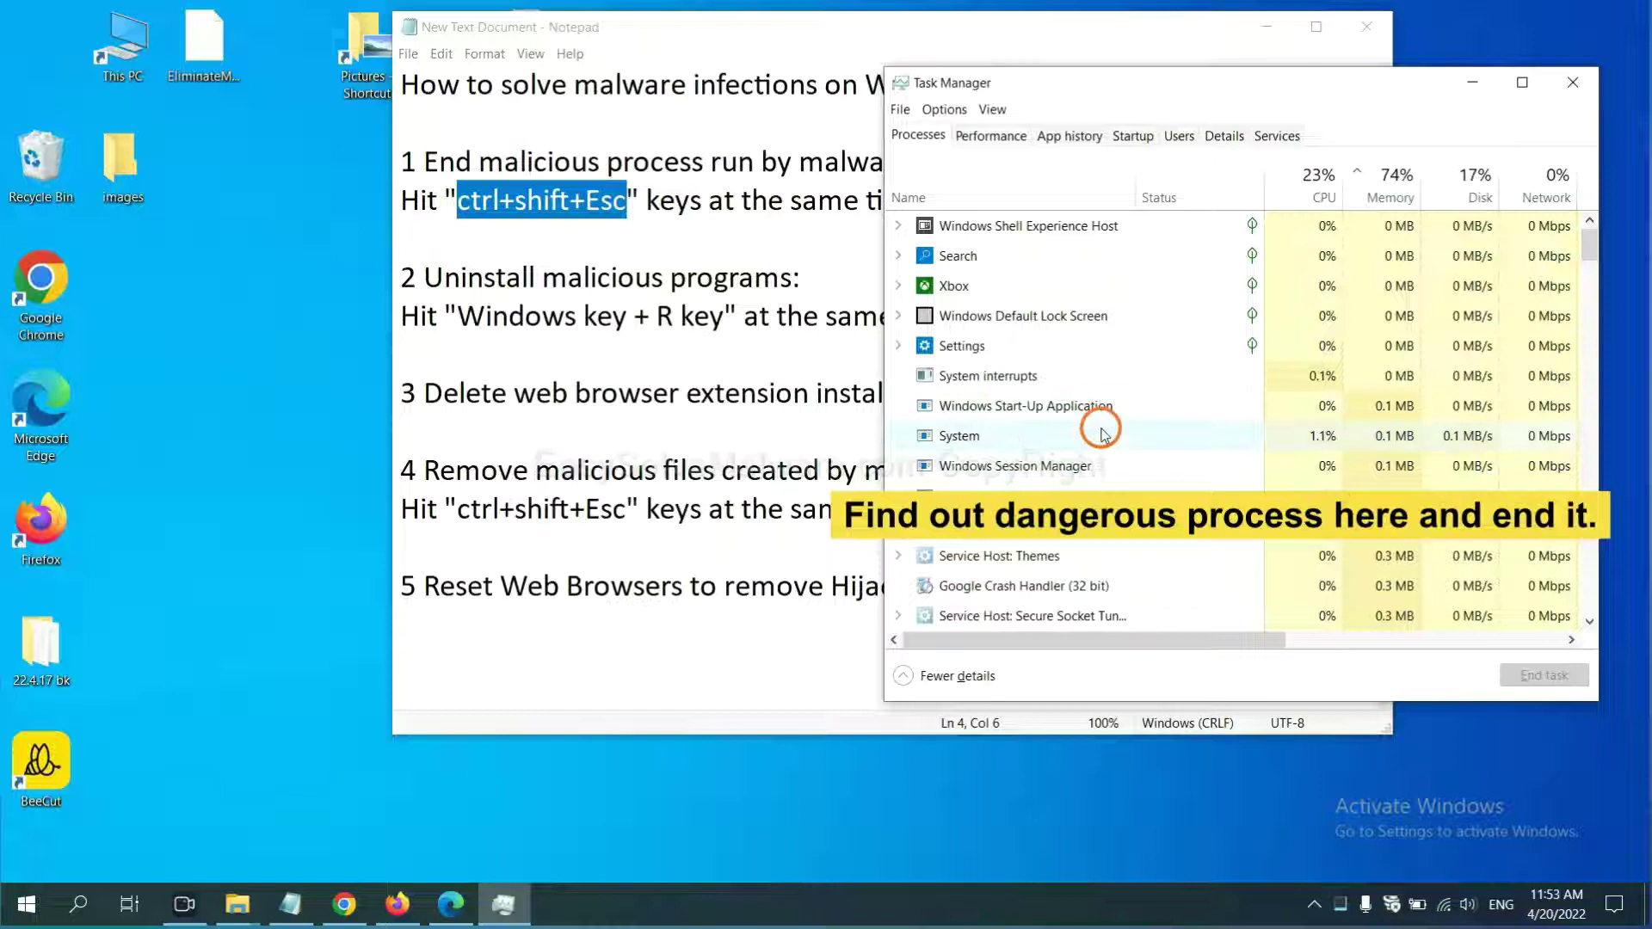
pyautogui.click(1102, 434)
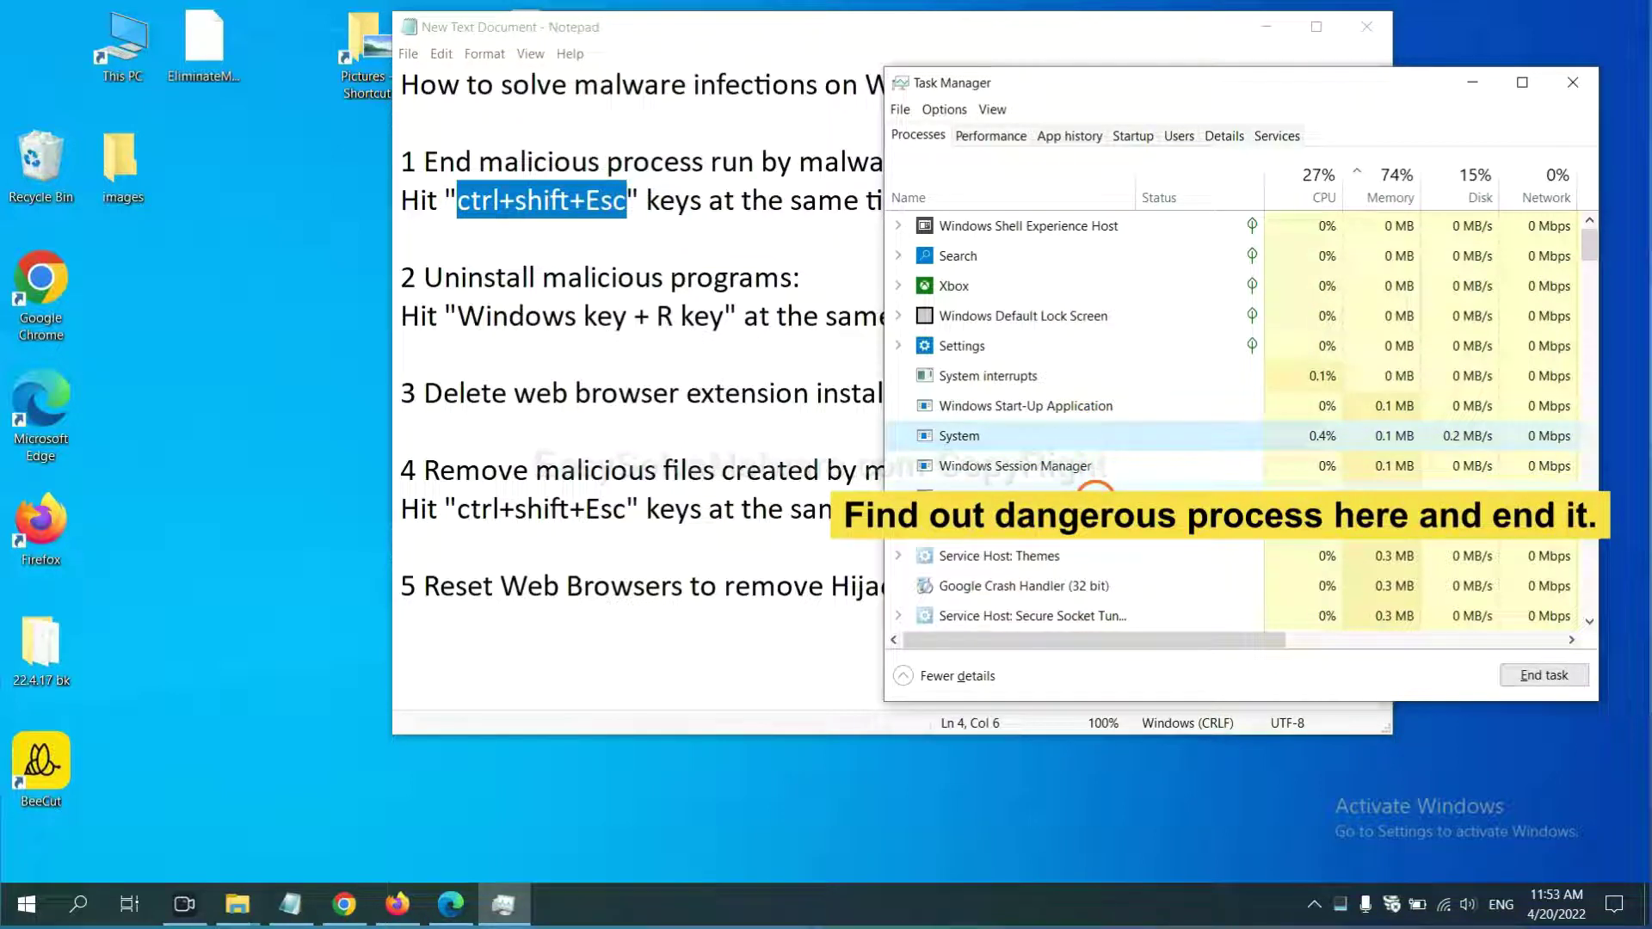
pyautogui.click(1095, 495)
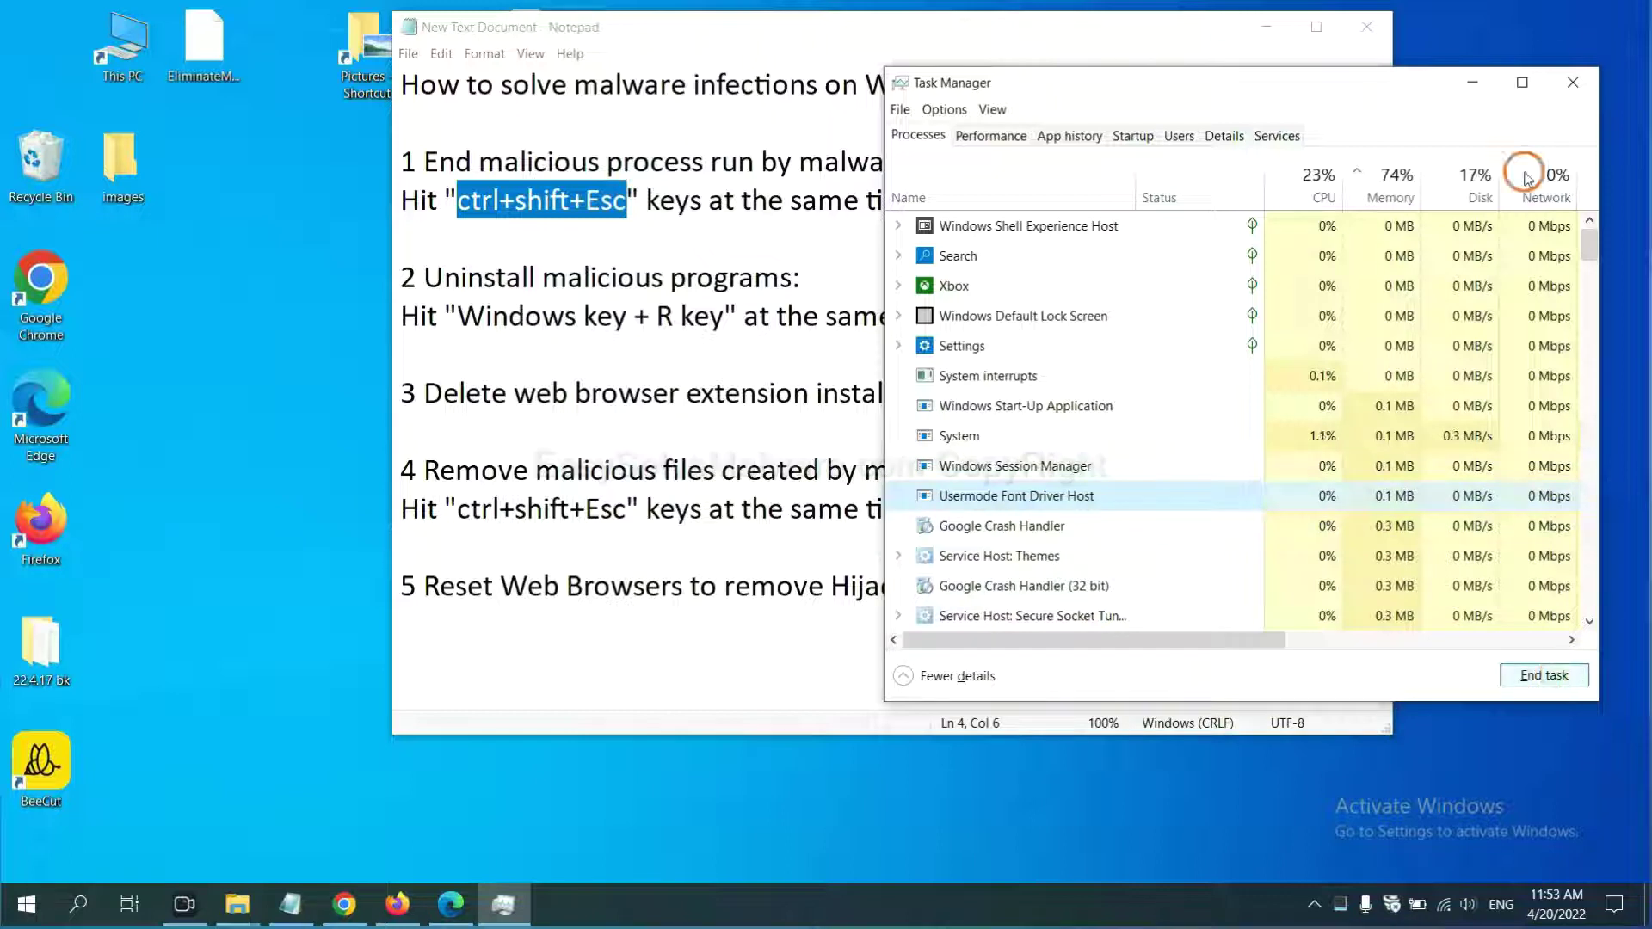
pyautogui.click(1567, 86)
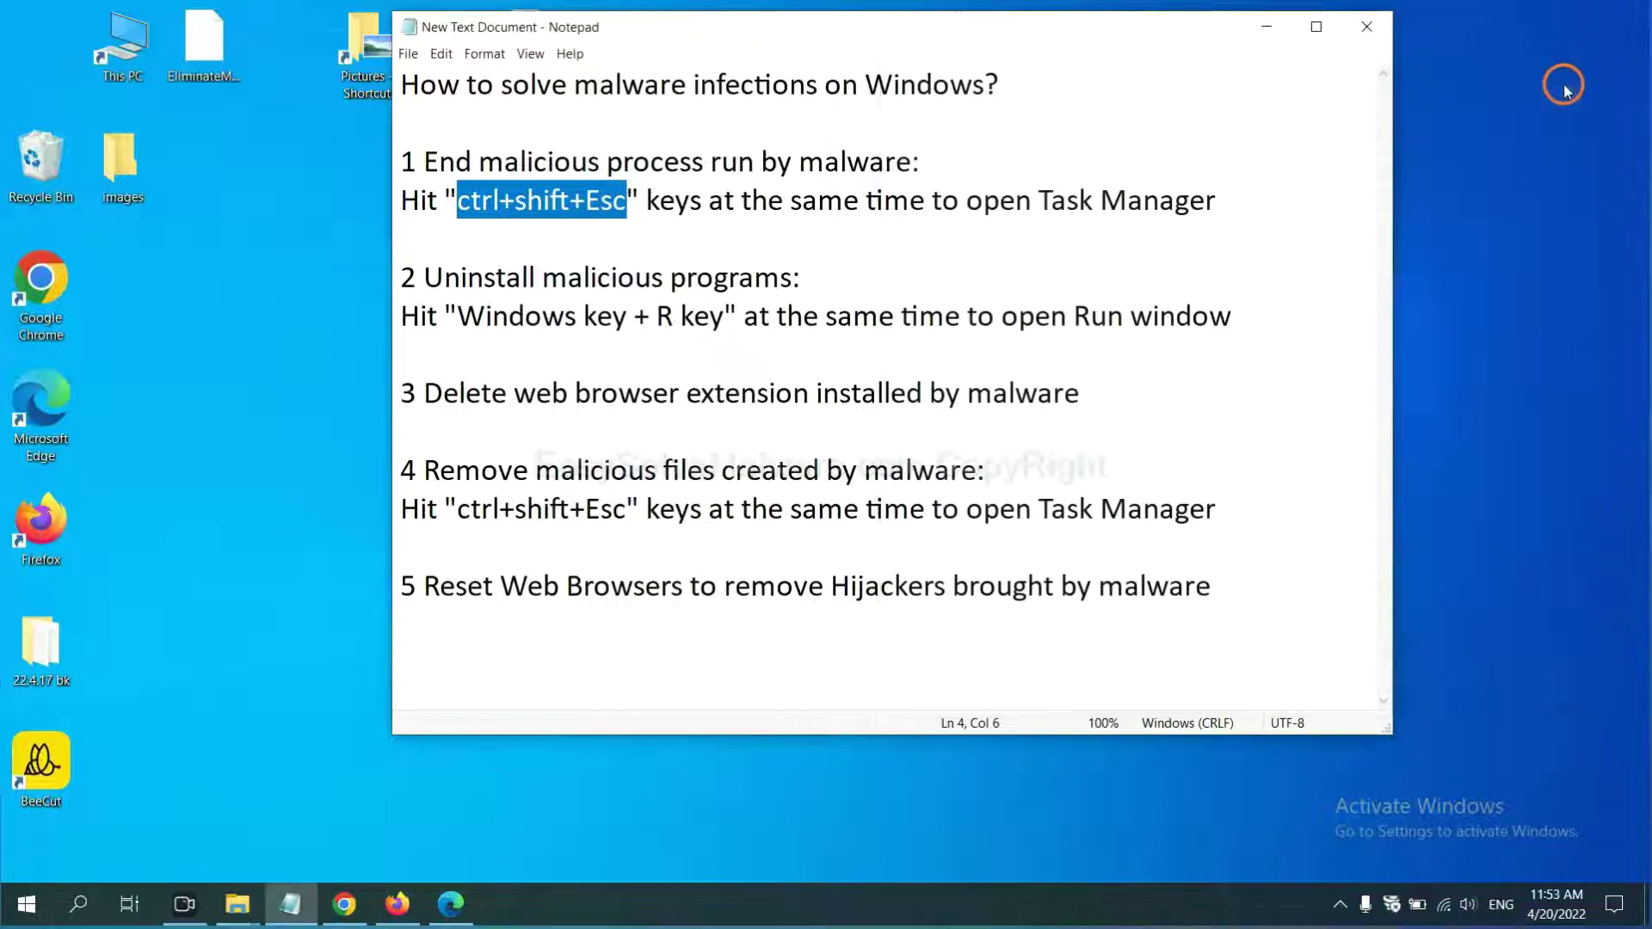
# - Following step 2 of the notes, run 'control panel' from the Win+R Run dialog
pyautogui.click(1024, 352)
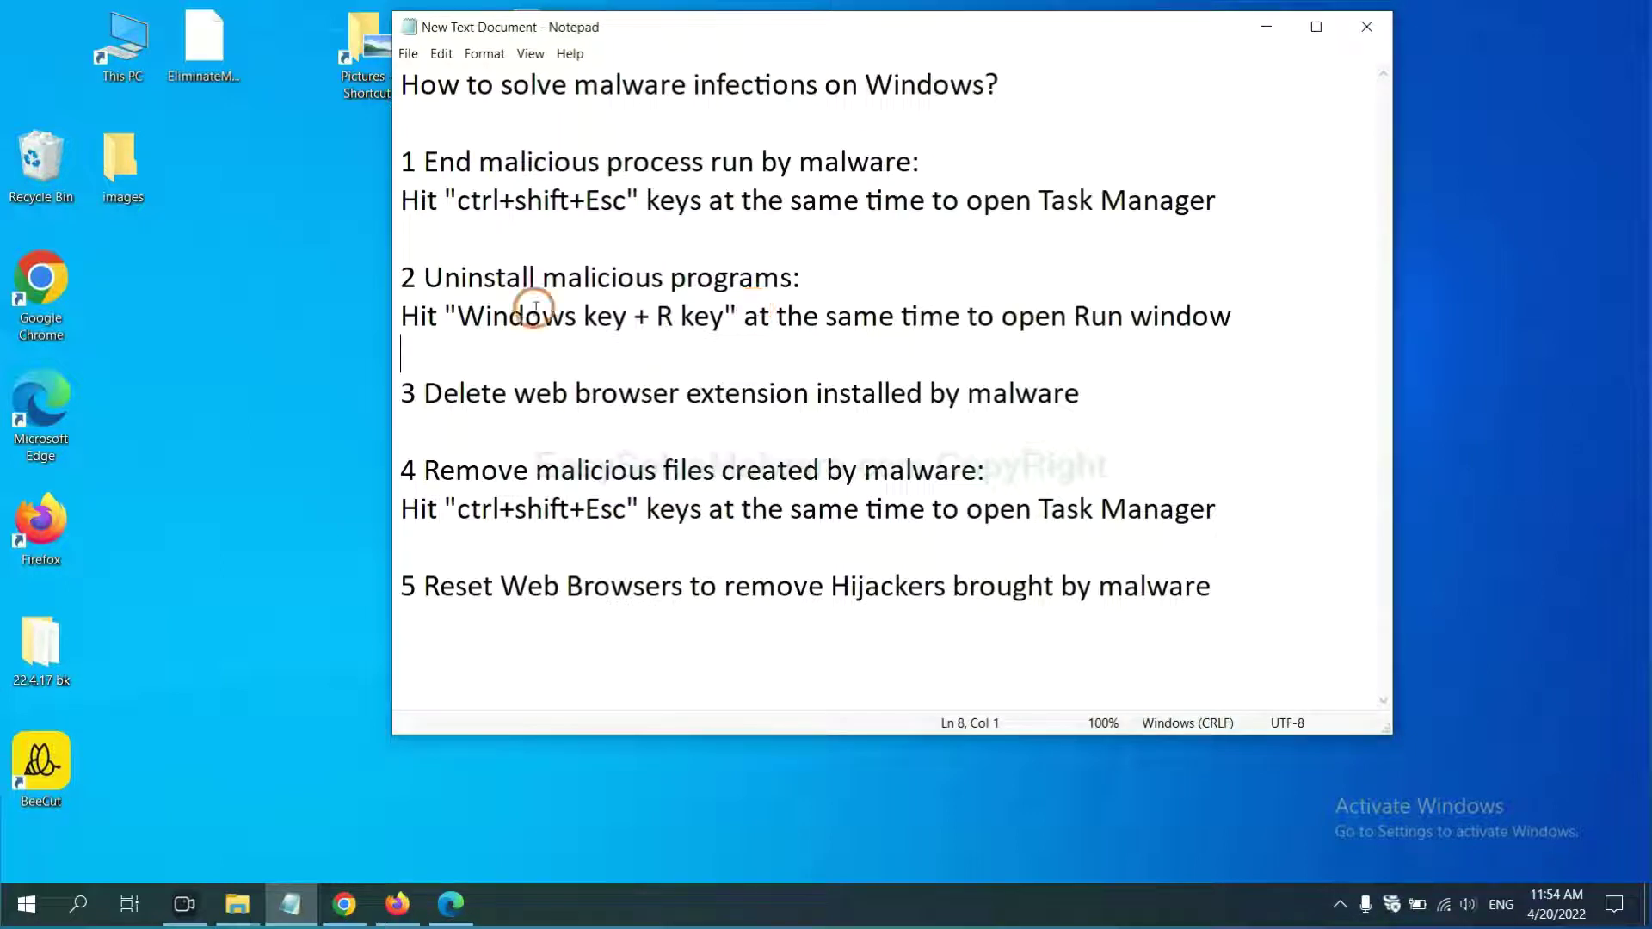
pyautogui.click(454, 327)
pyautogui.moveTo(454, 327); pyautogui.dragTo(718, 335)
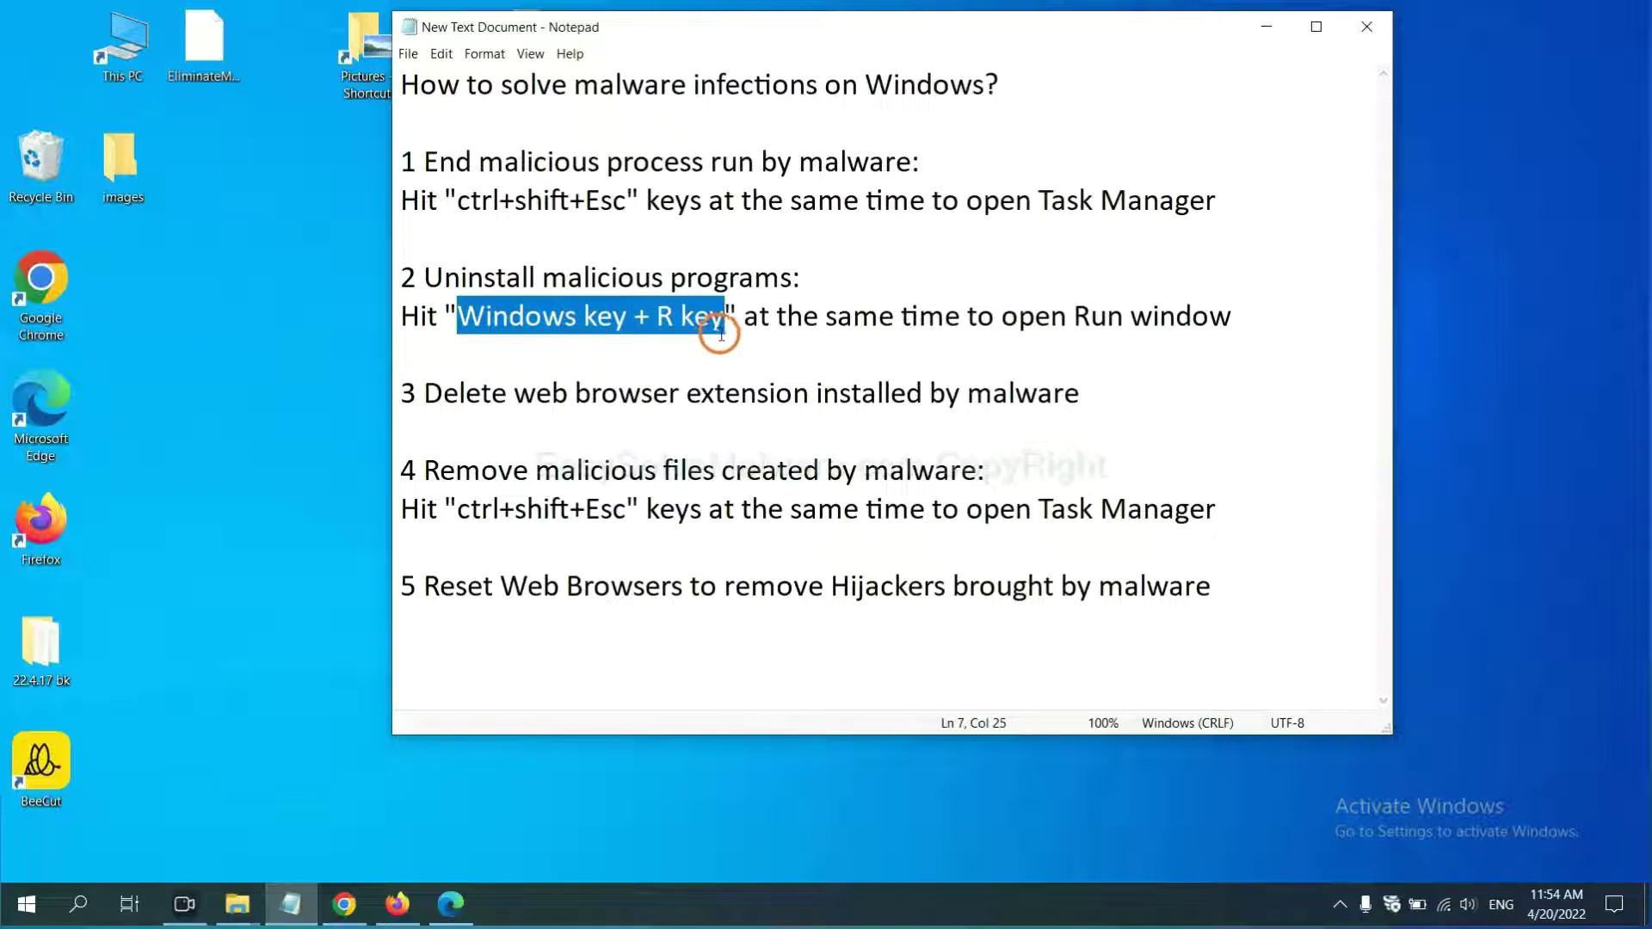
pyautogui.press('super+r')
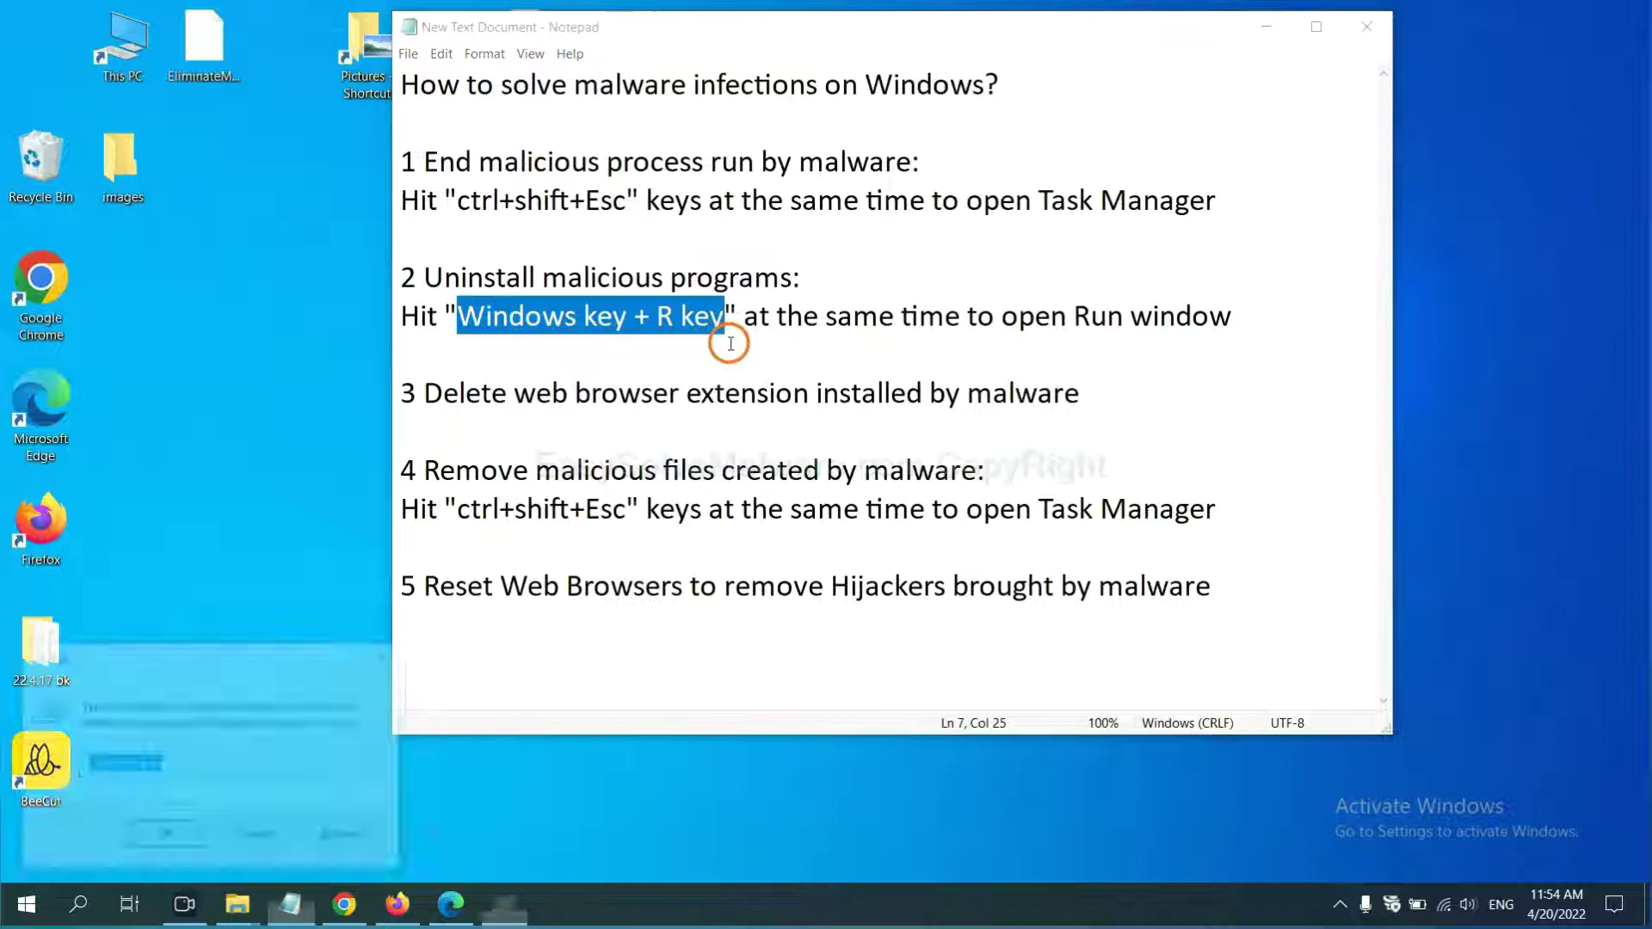
pyautogui.moveTo(182, 674); pyautogui.dragTo(1259, 287)
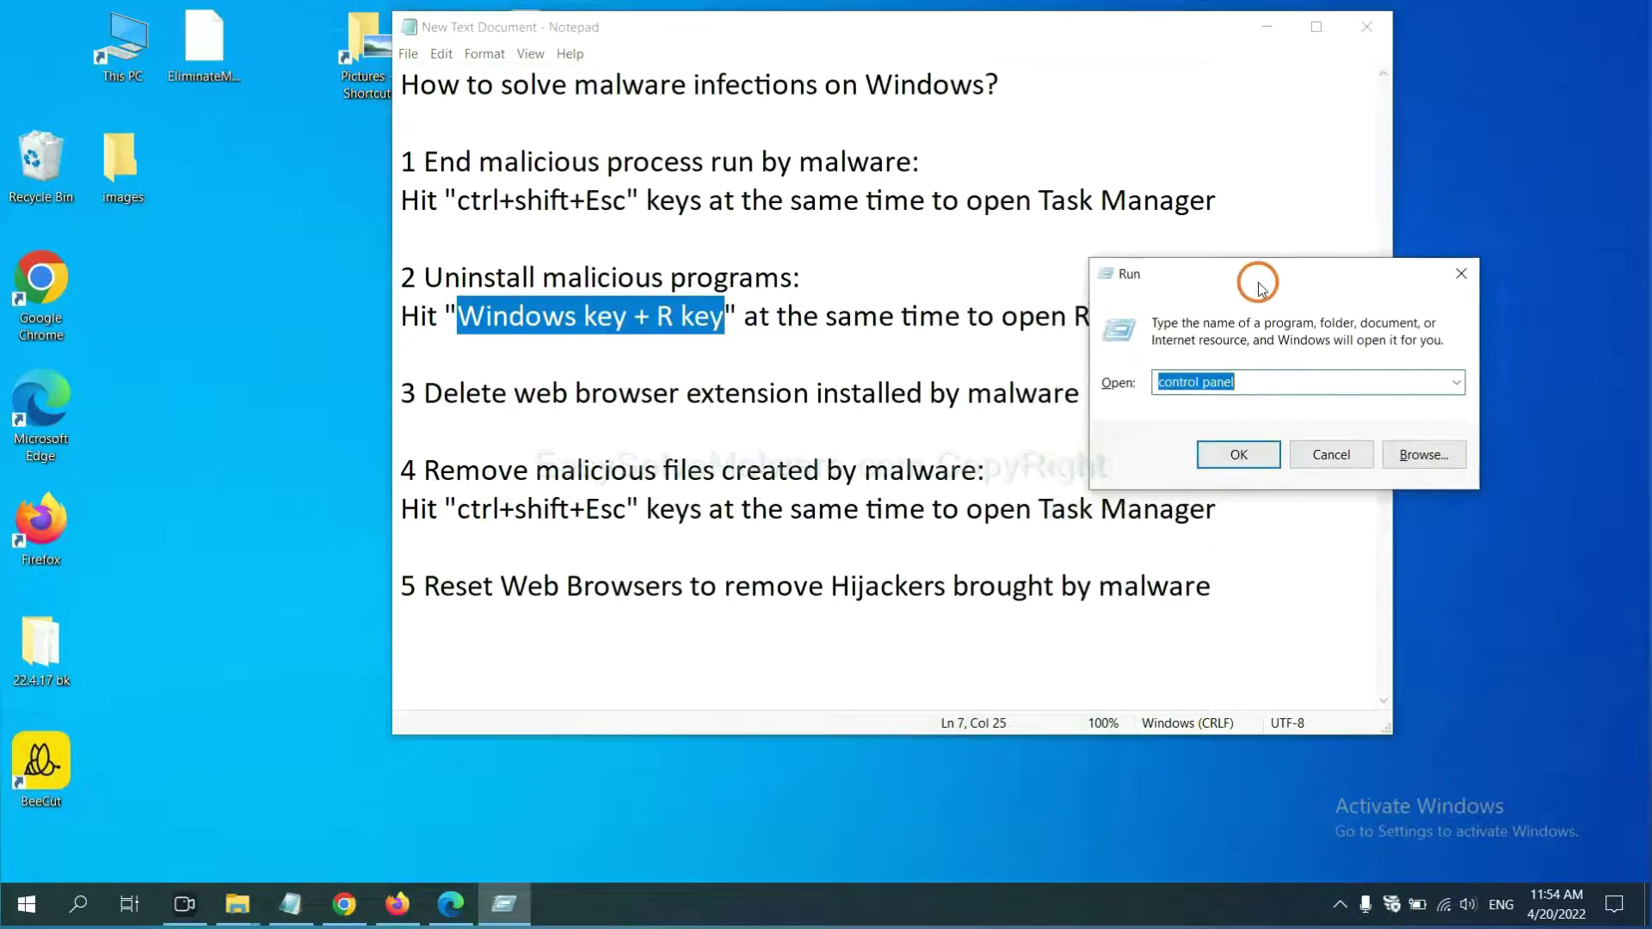
pyautogui.click(1269, 387)
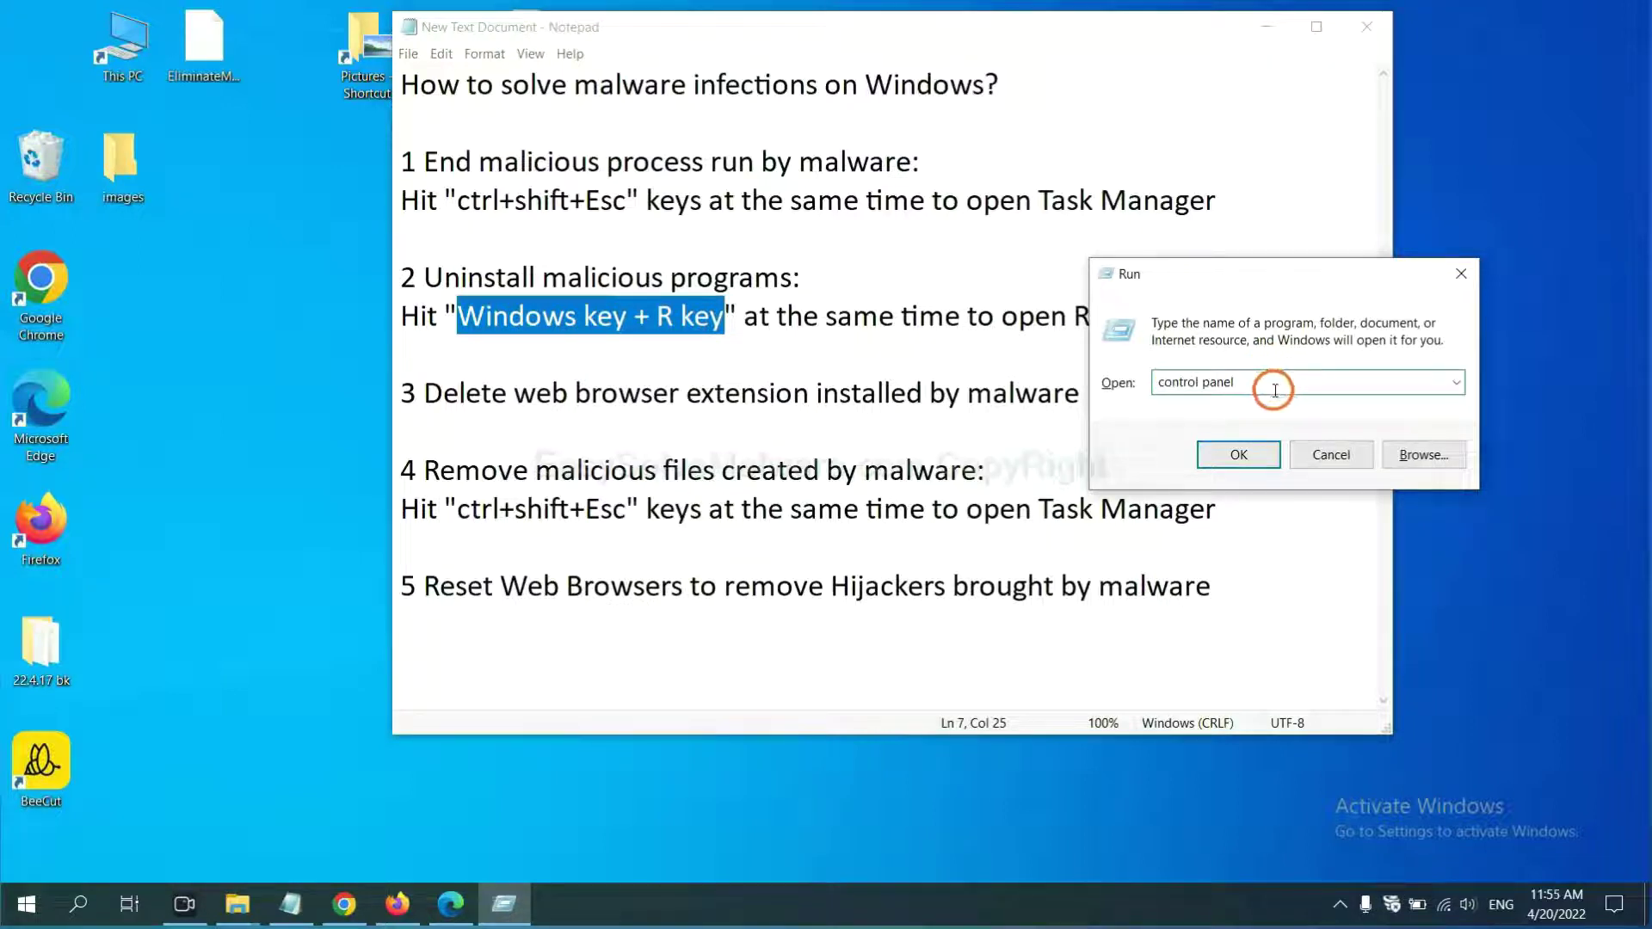
pyautogui.moveTo(1269, 387); pyautogui.dragTo(1115, 385)
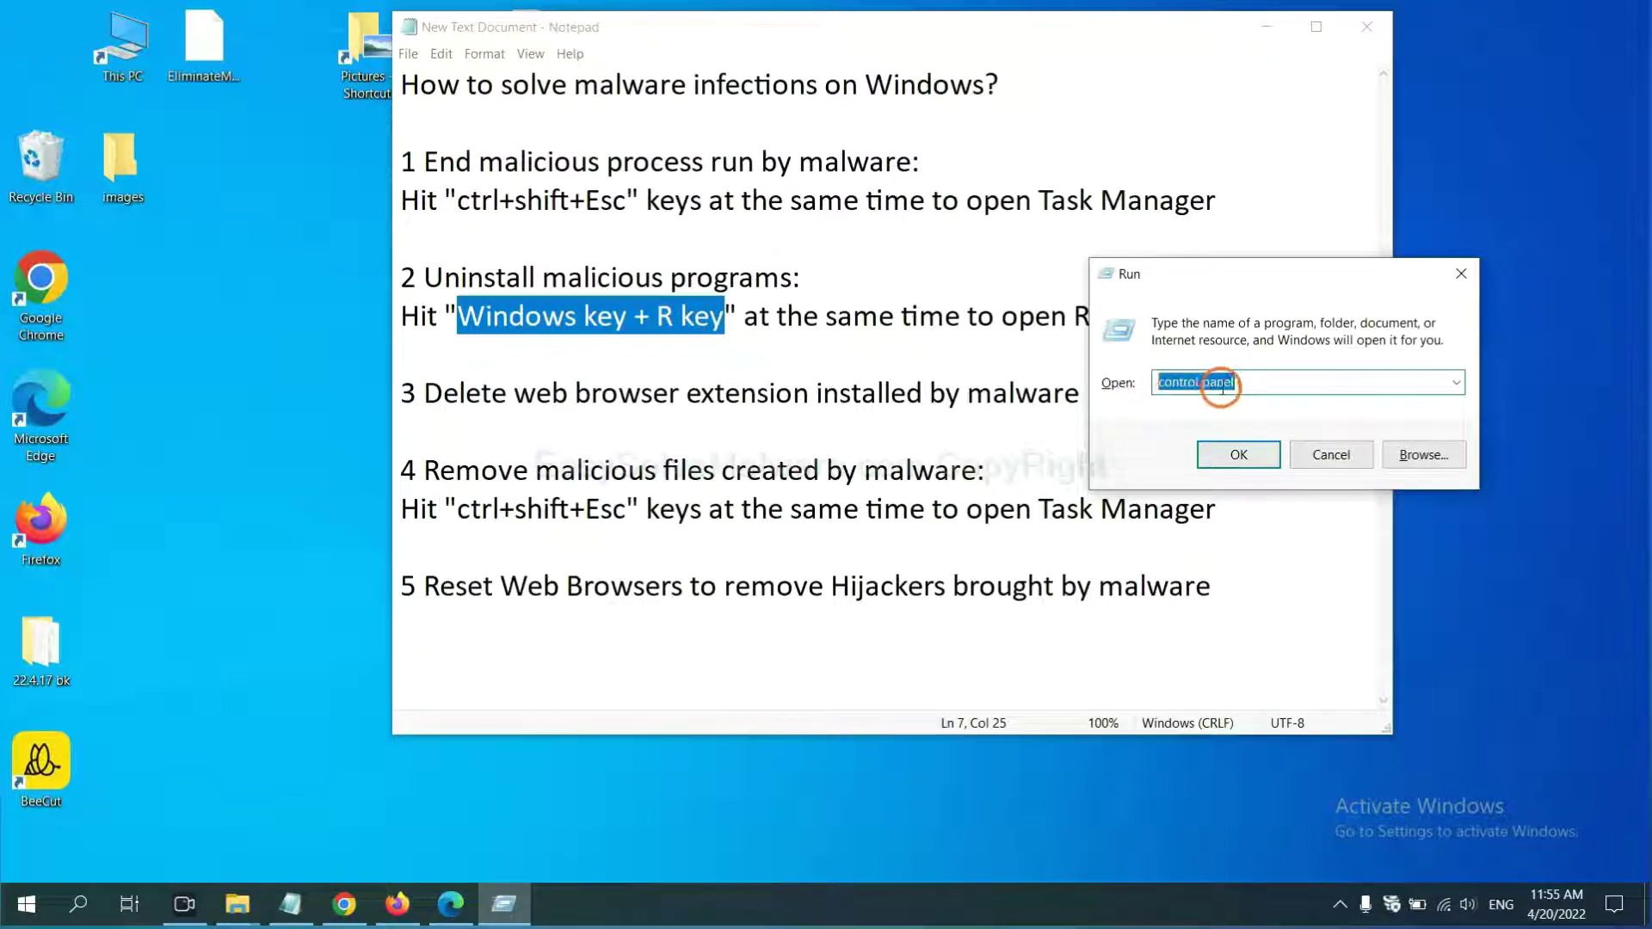
pyautogui.click(1232, 467)
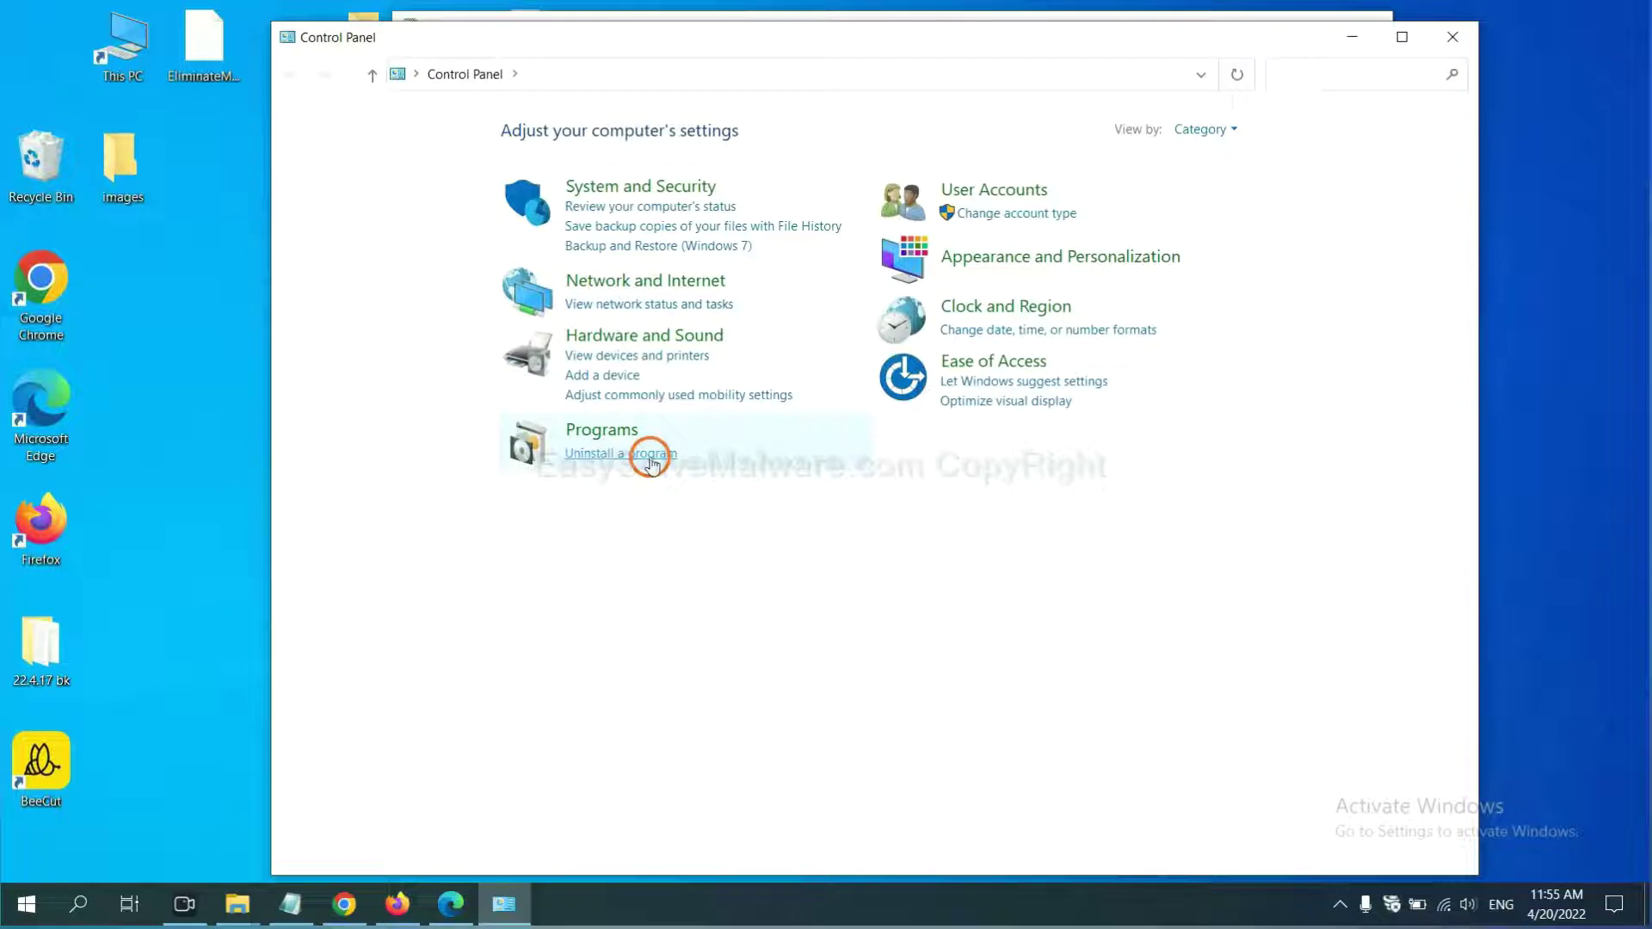
# - Open Uninstall a program and select Xiph.Org Open Codecs in Programs and Features
pyautogui.click(650, 459)
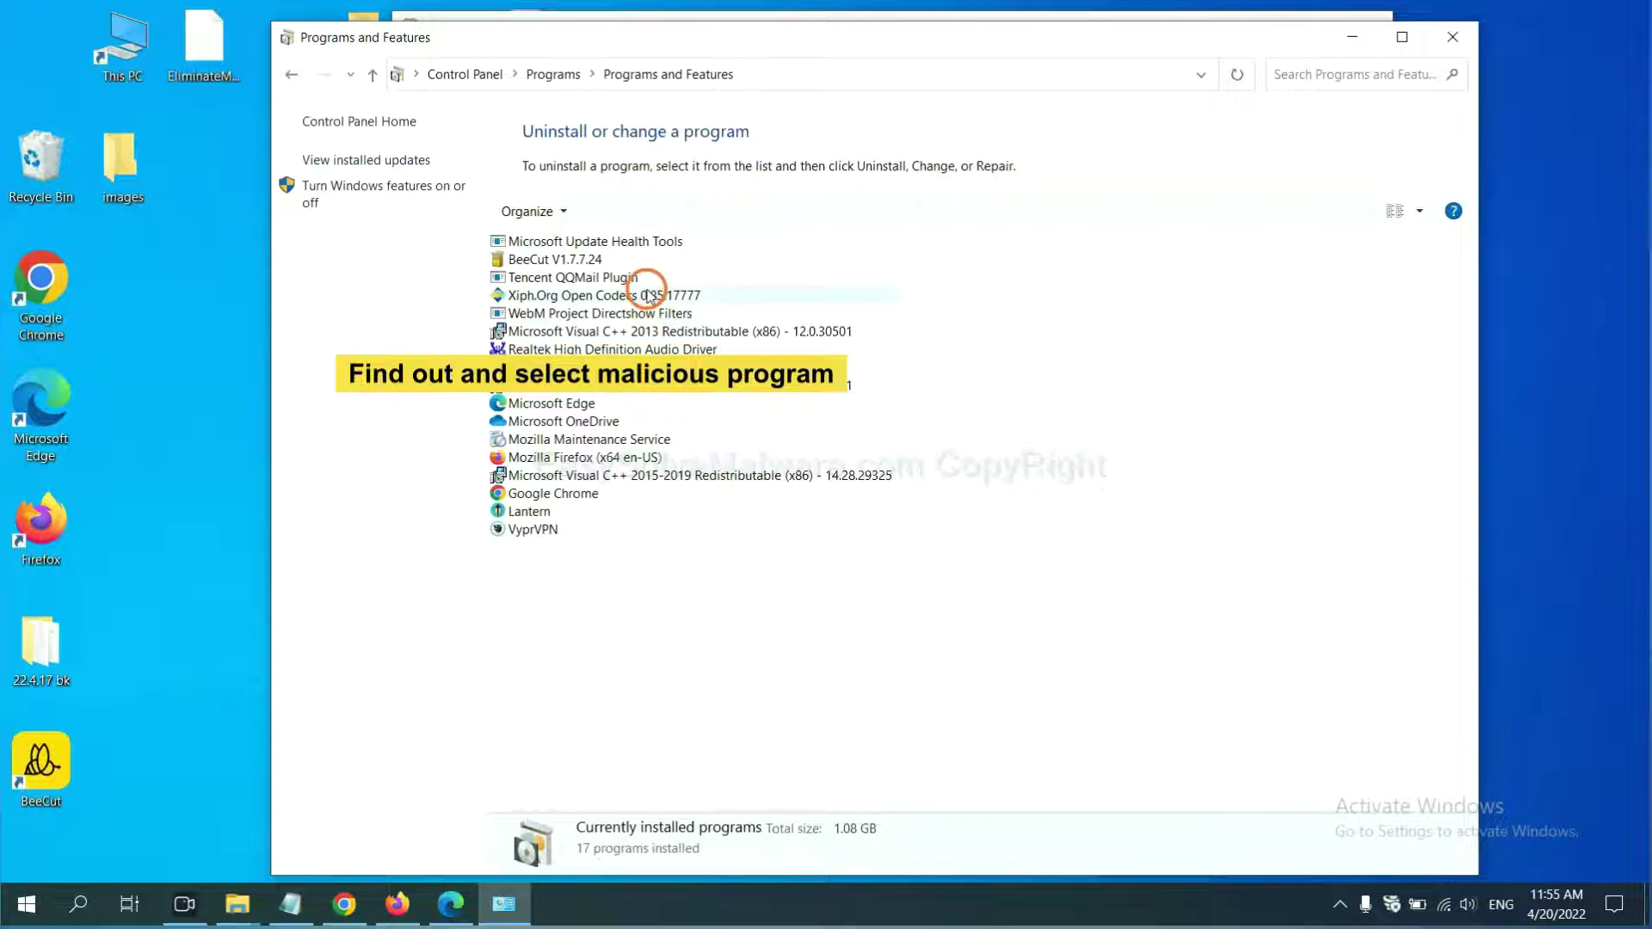
pyautogui.click(649, 295)
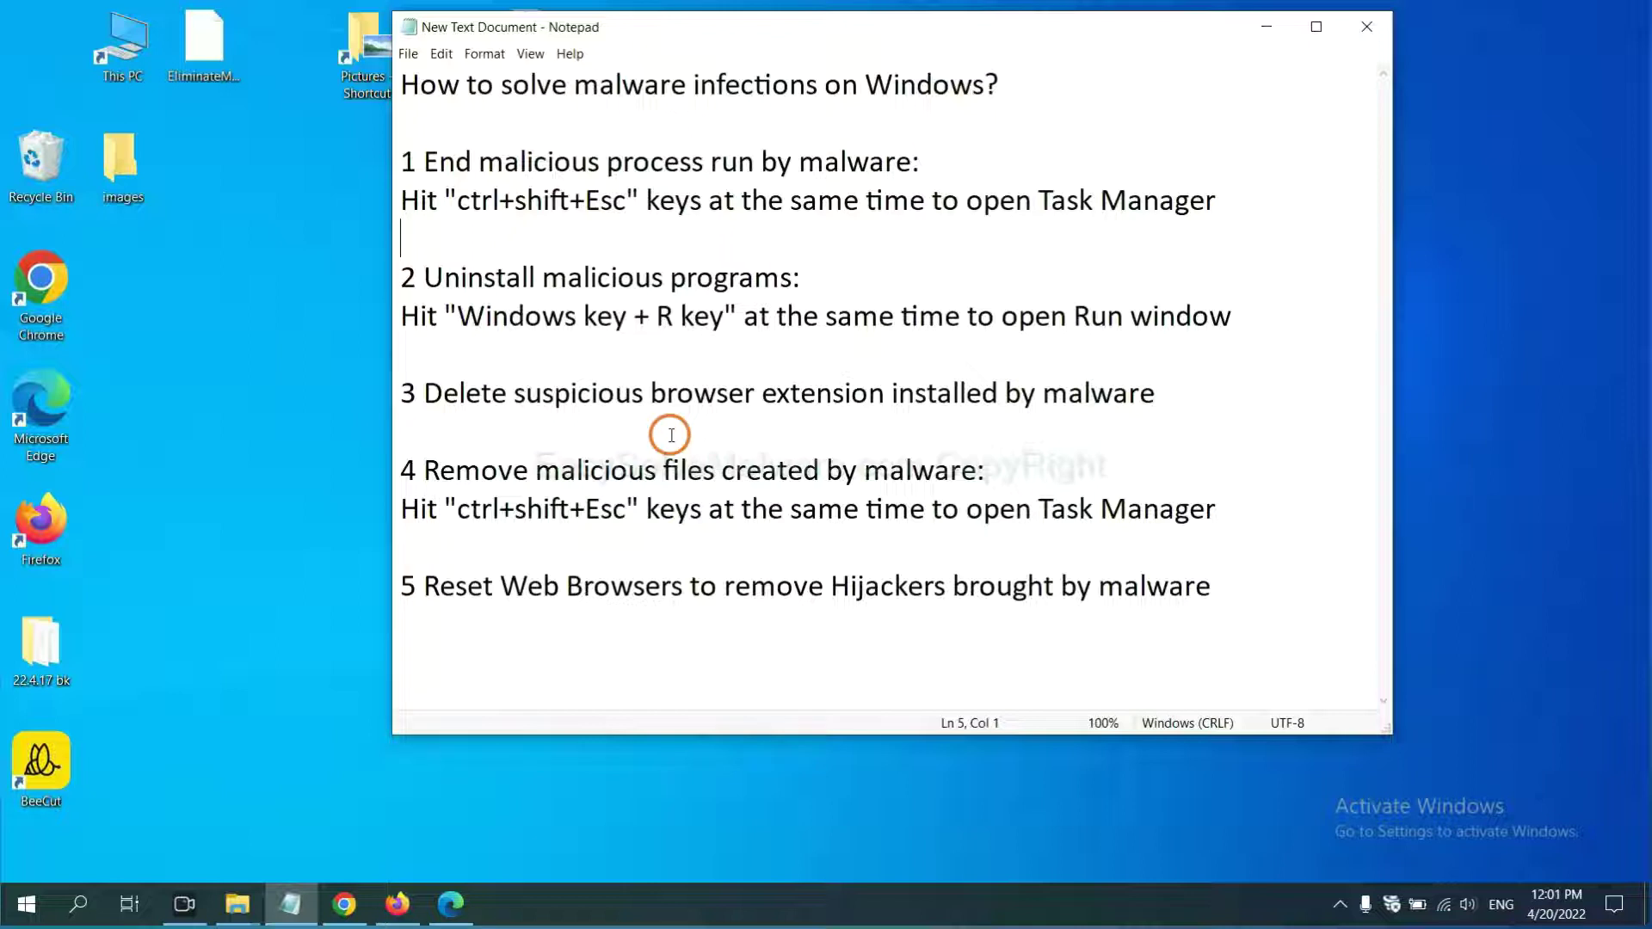
# - Open Chrome's Extensions page via More tools > Extensions to view Scroll To Top
pyautogui.click(354, 904)
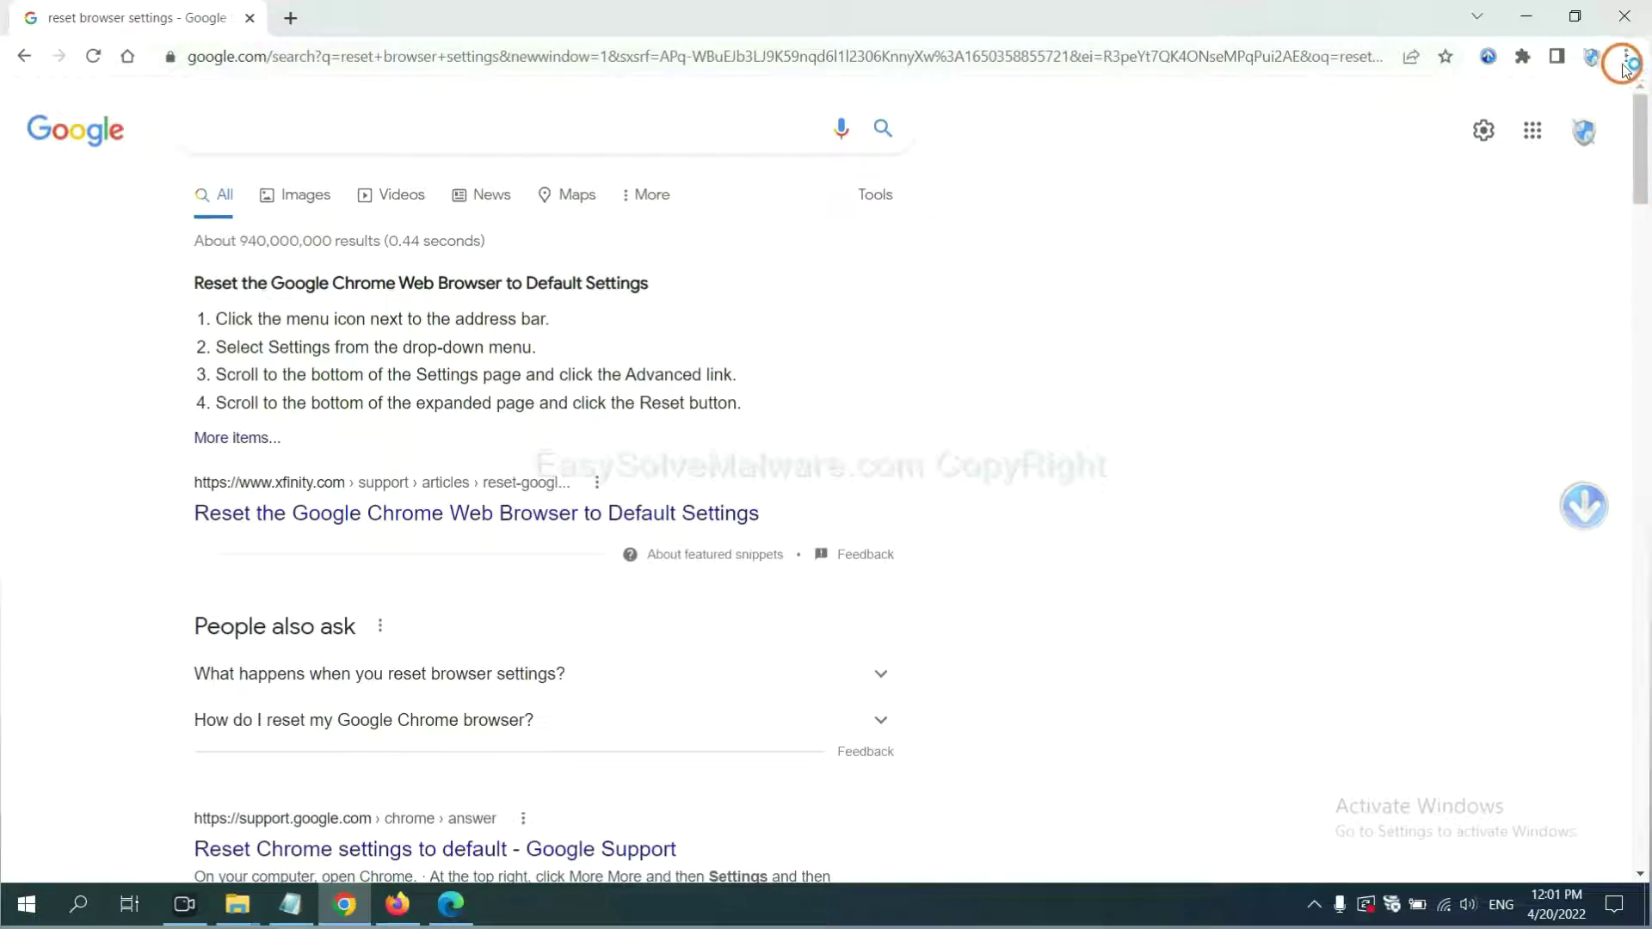
pyautogui.click(1624, 60)
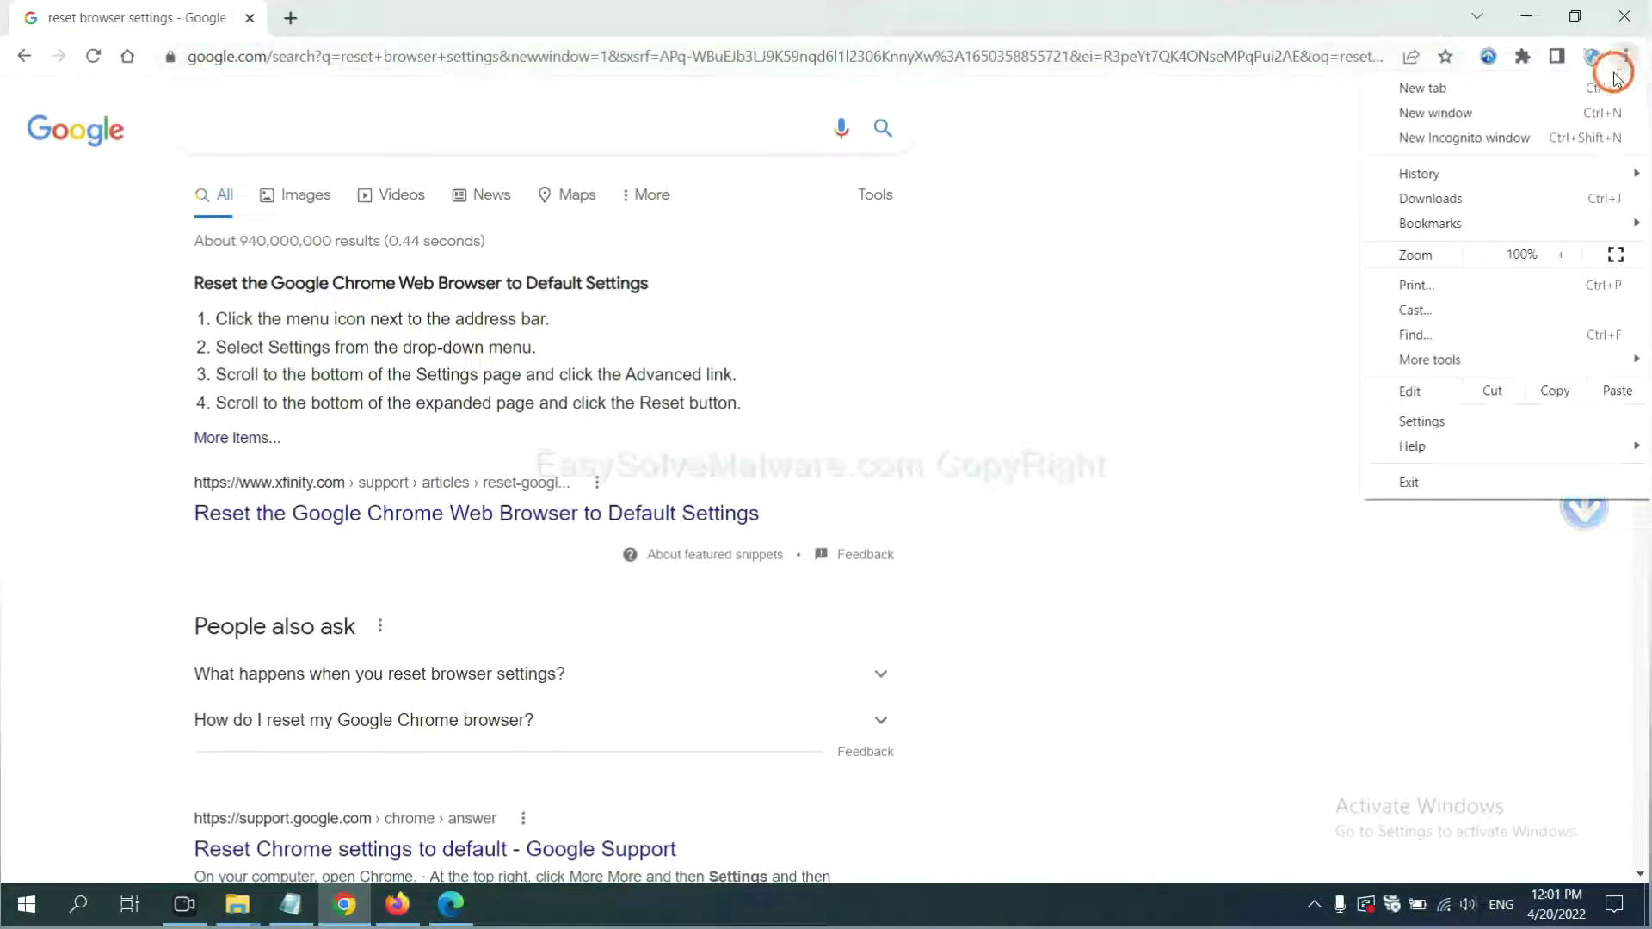
pyautogui.moveTo(1480, 359)
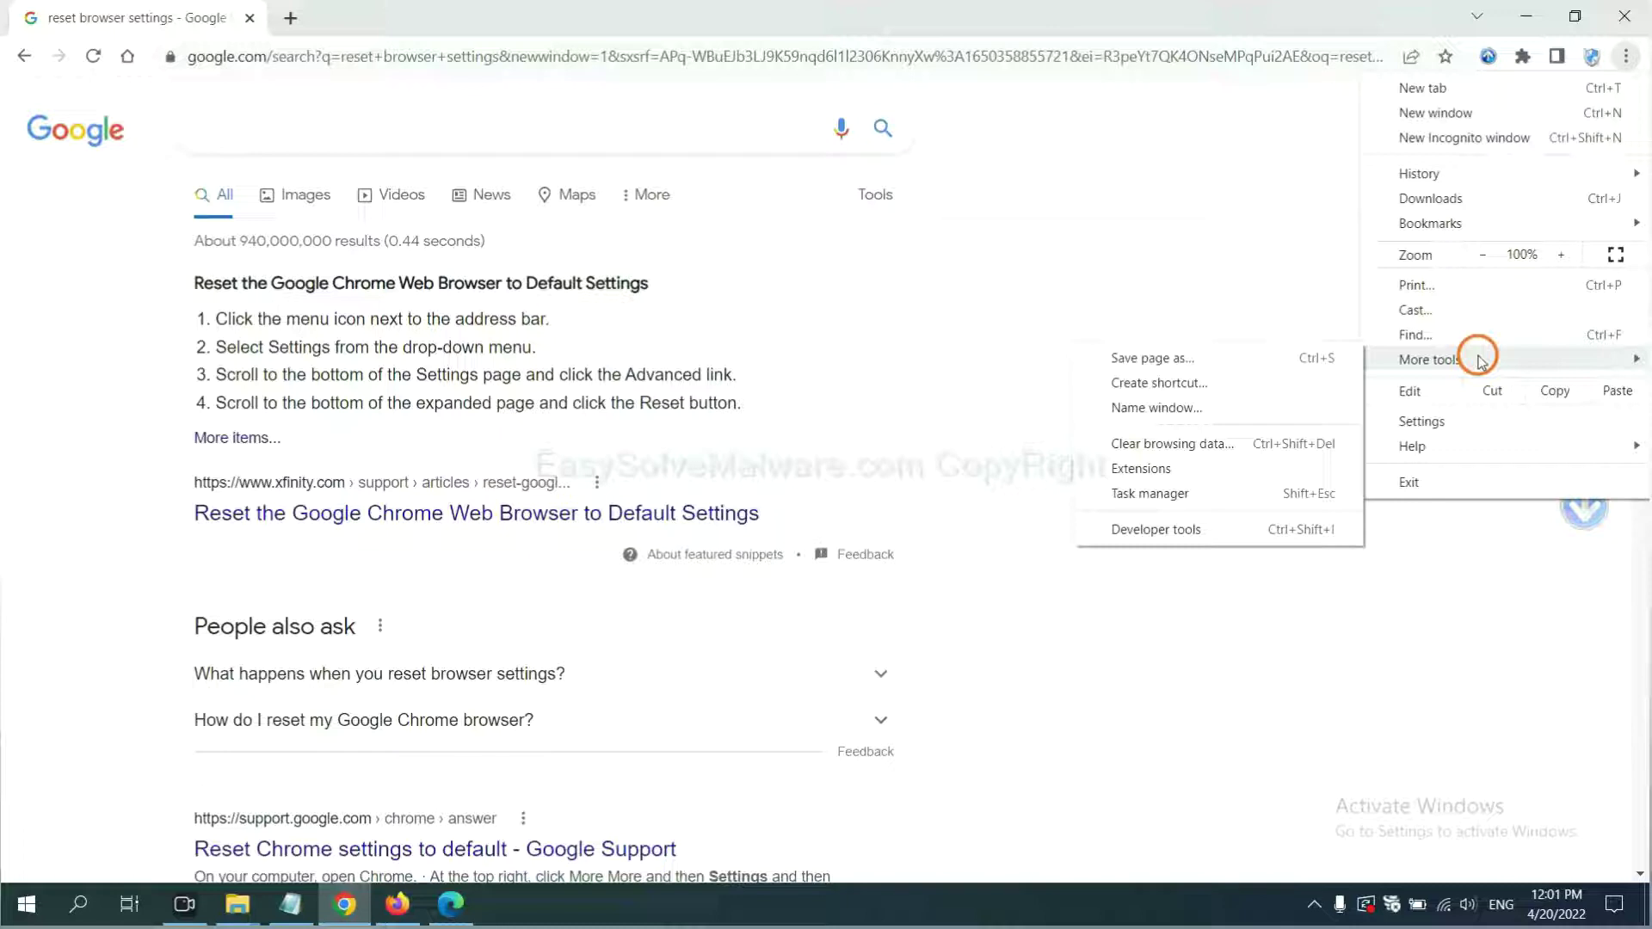
pyautogui.click(1214, 468)
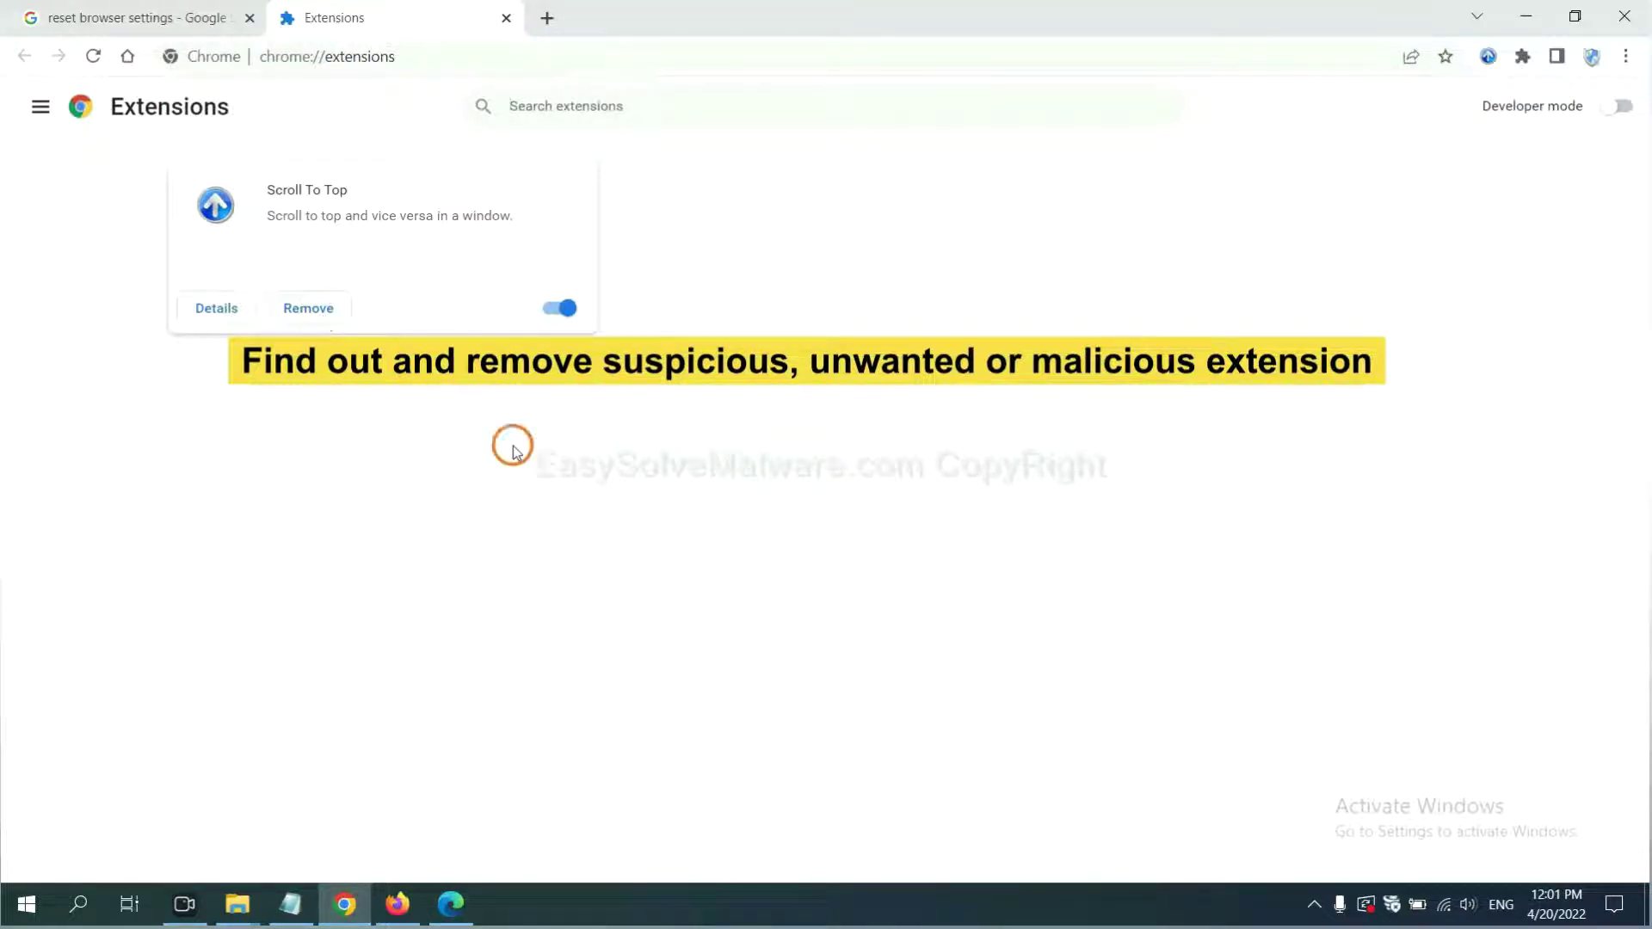
# - Open Firefox's Add-ons and themes manager and show the Remove option for GIPHY for Firefox
pyautogui.click(395, 902)
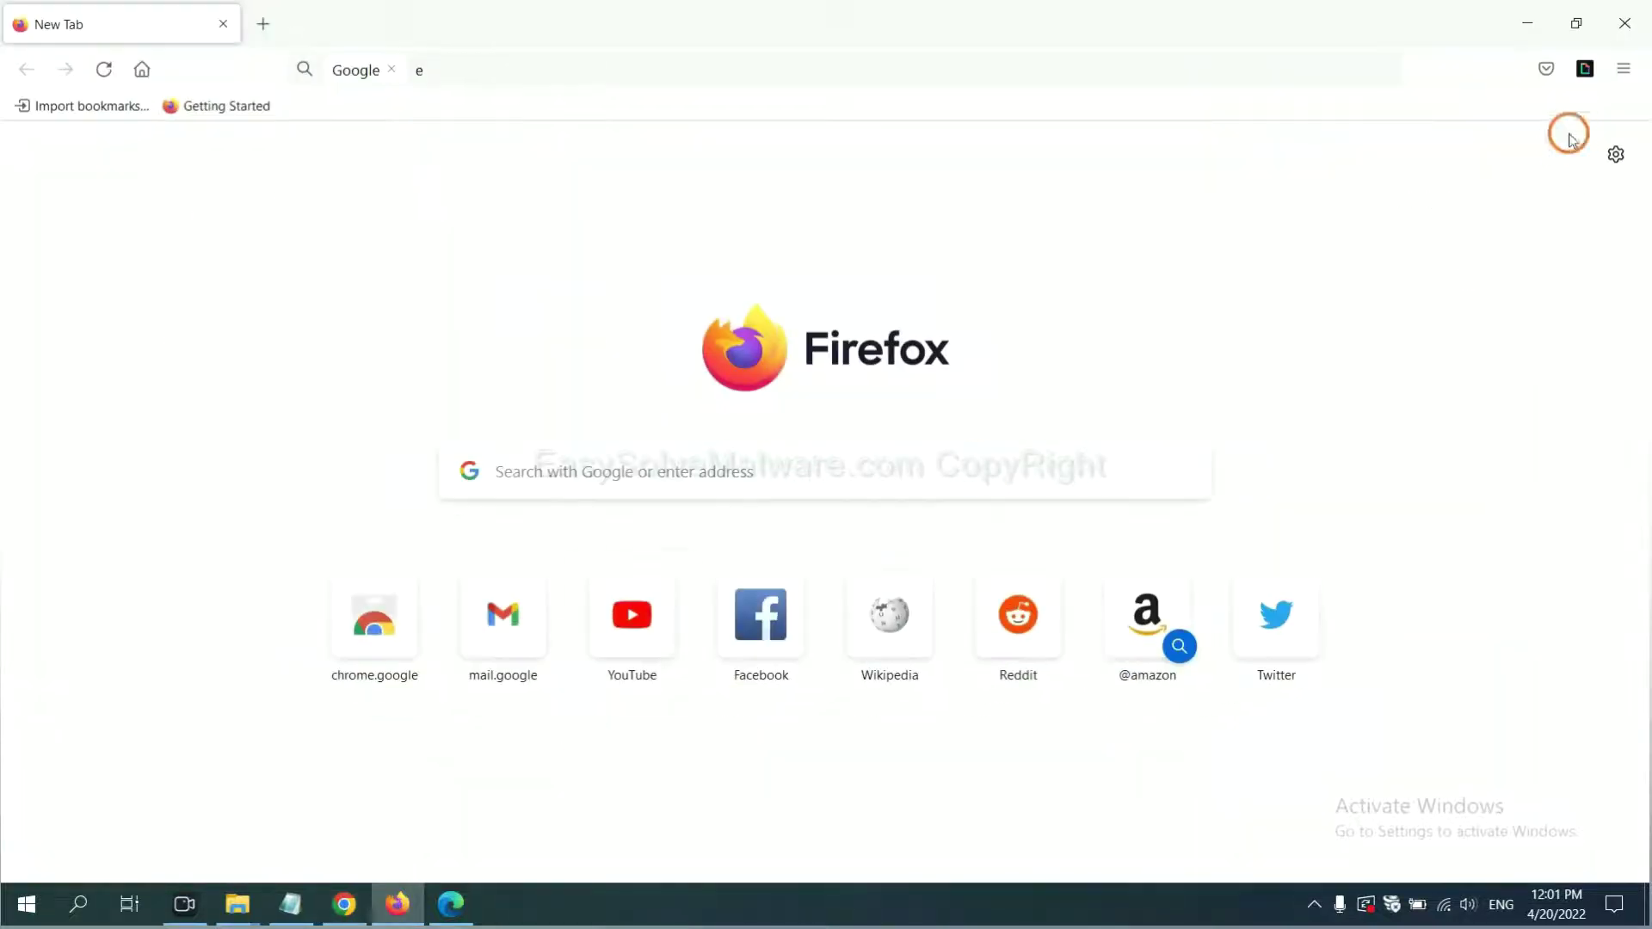
pyautogui.click(1629, 69)
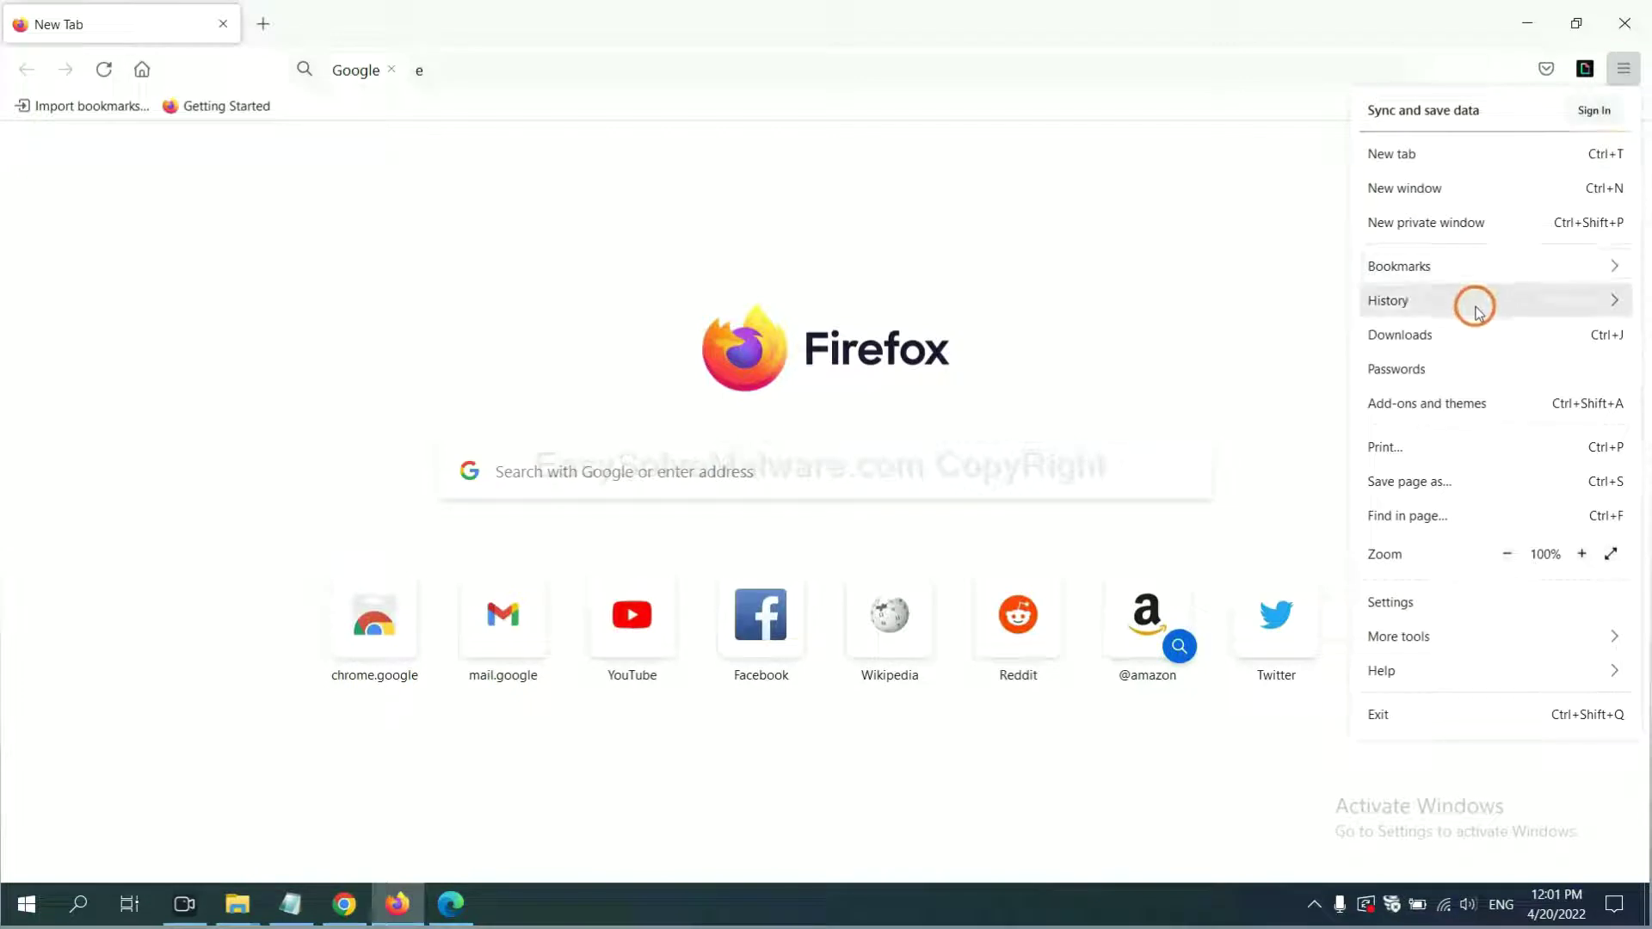
pyautogui.click(1443, 413)
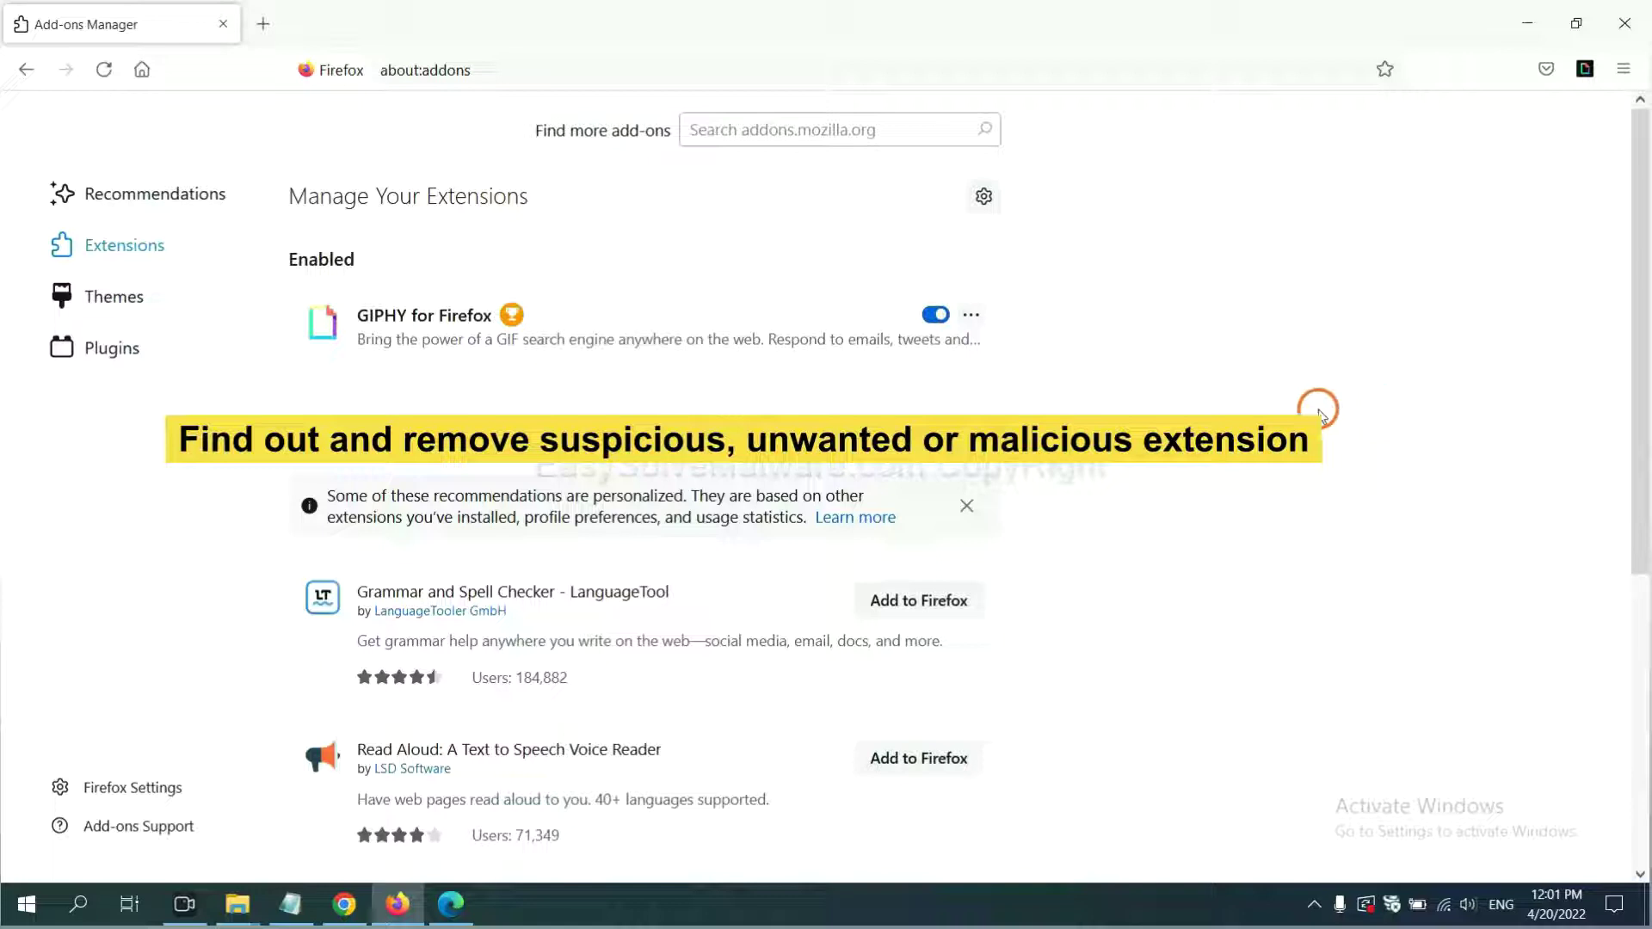
pyautogui.click(970, 320)
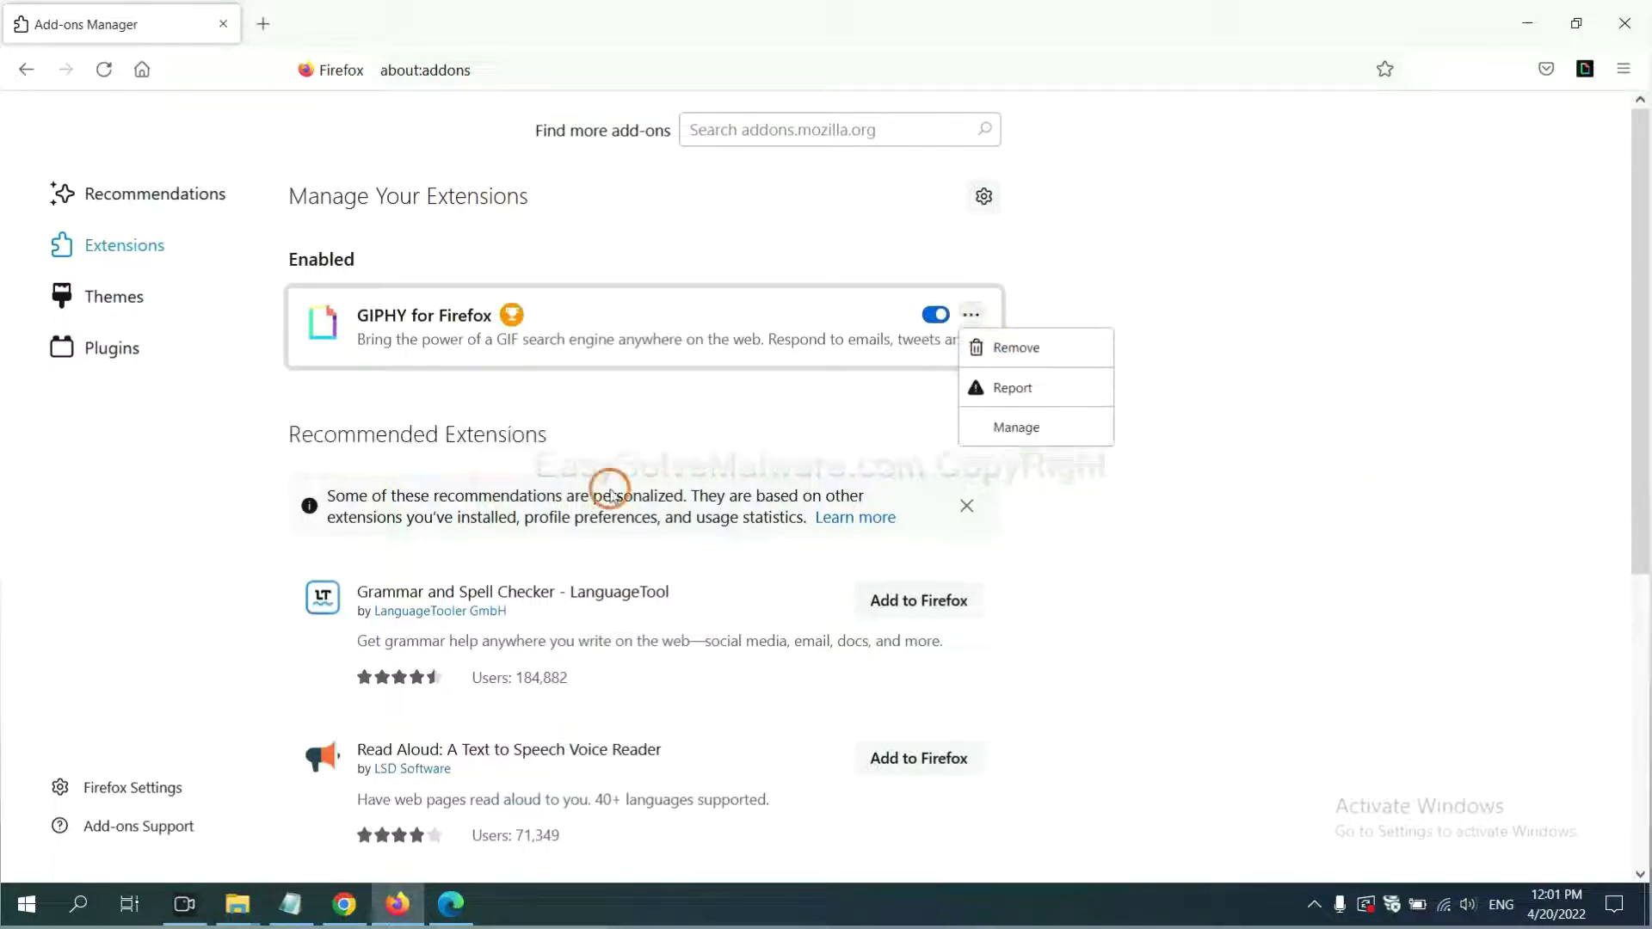
pyautogui.click(450, 912)
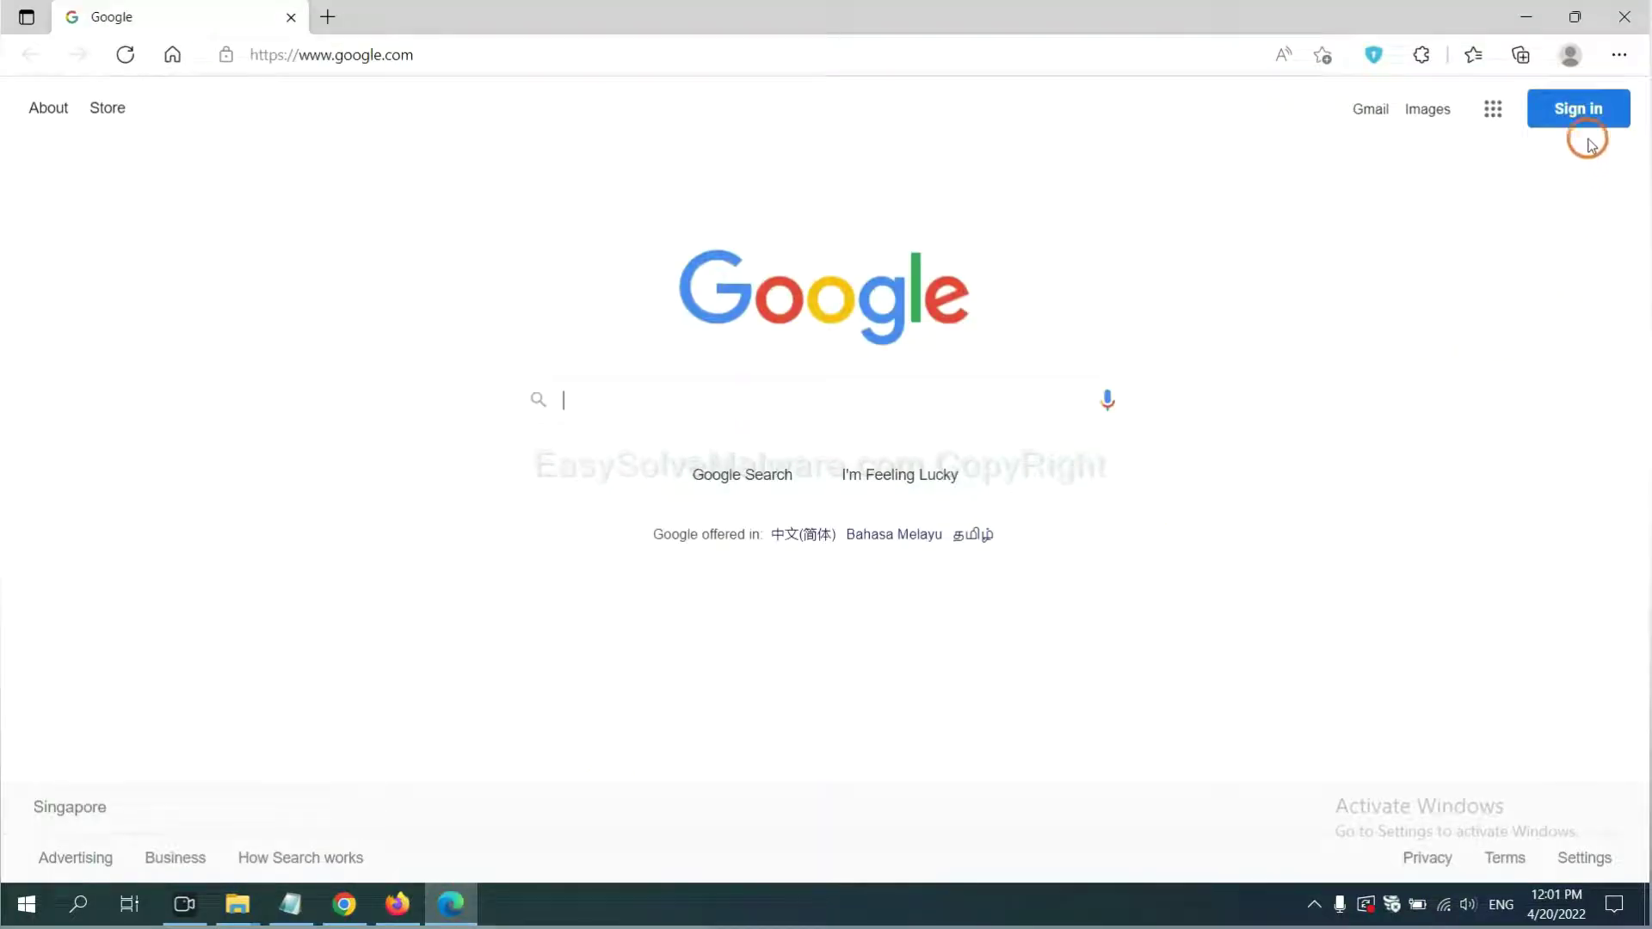
# - Remove the ArcVpn Free Fast VPN Proxy extension from Edge's Manage extensions page
pyautogui.click(1617, 57)
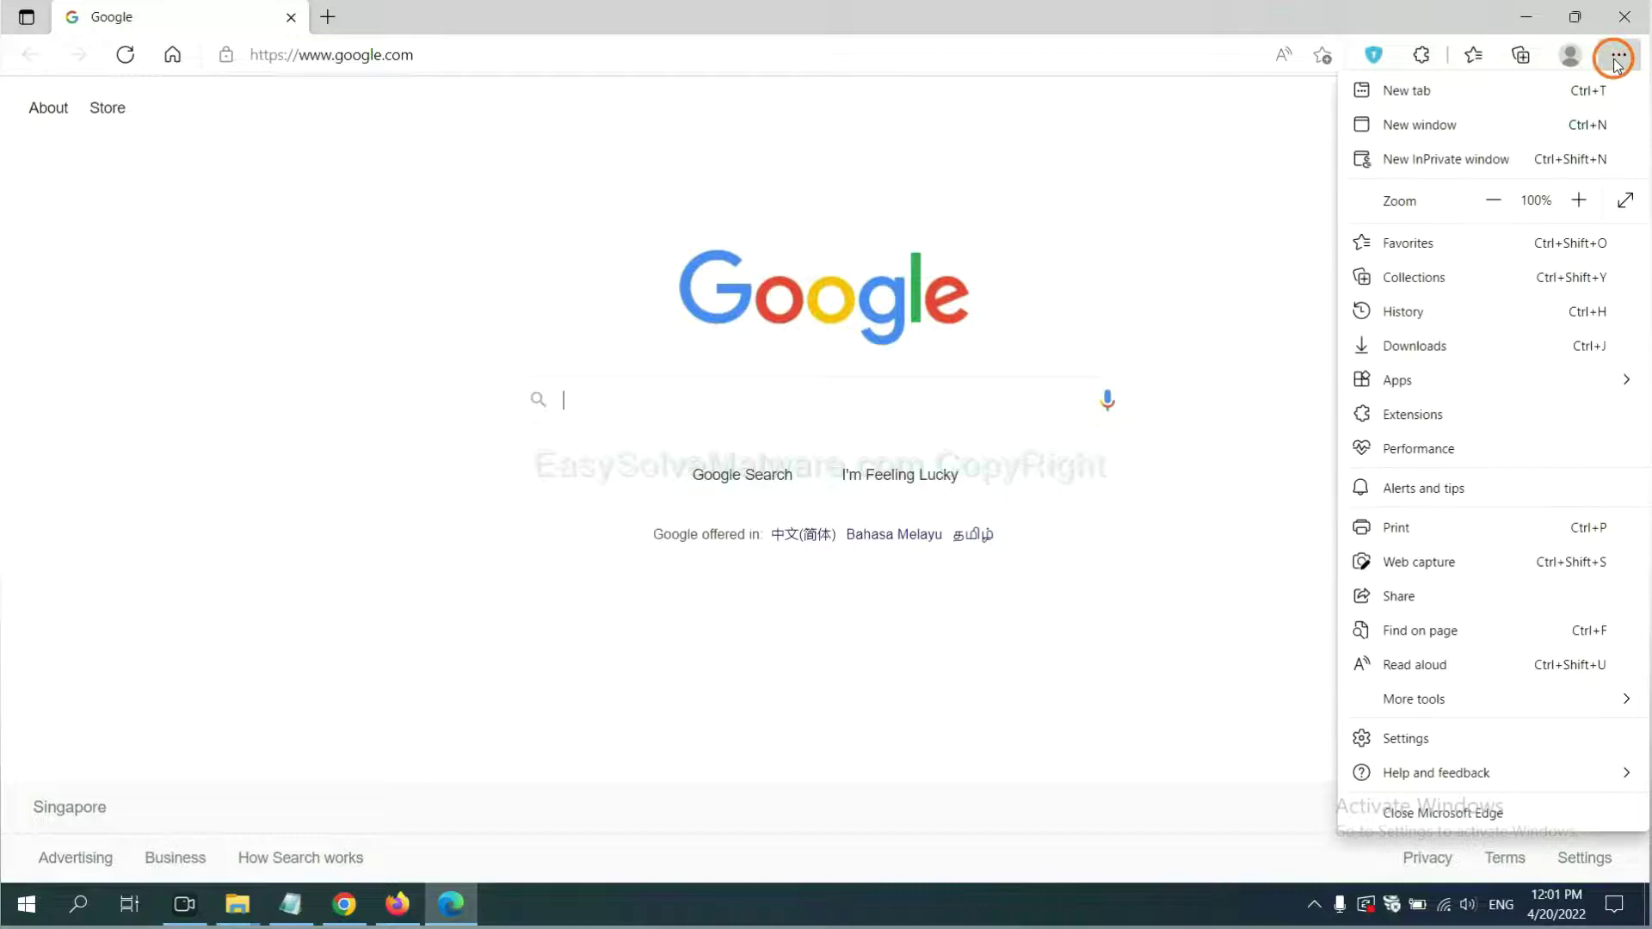
pyautogui.rightClick(1420, 416)
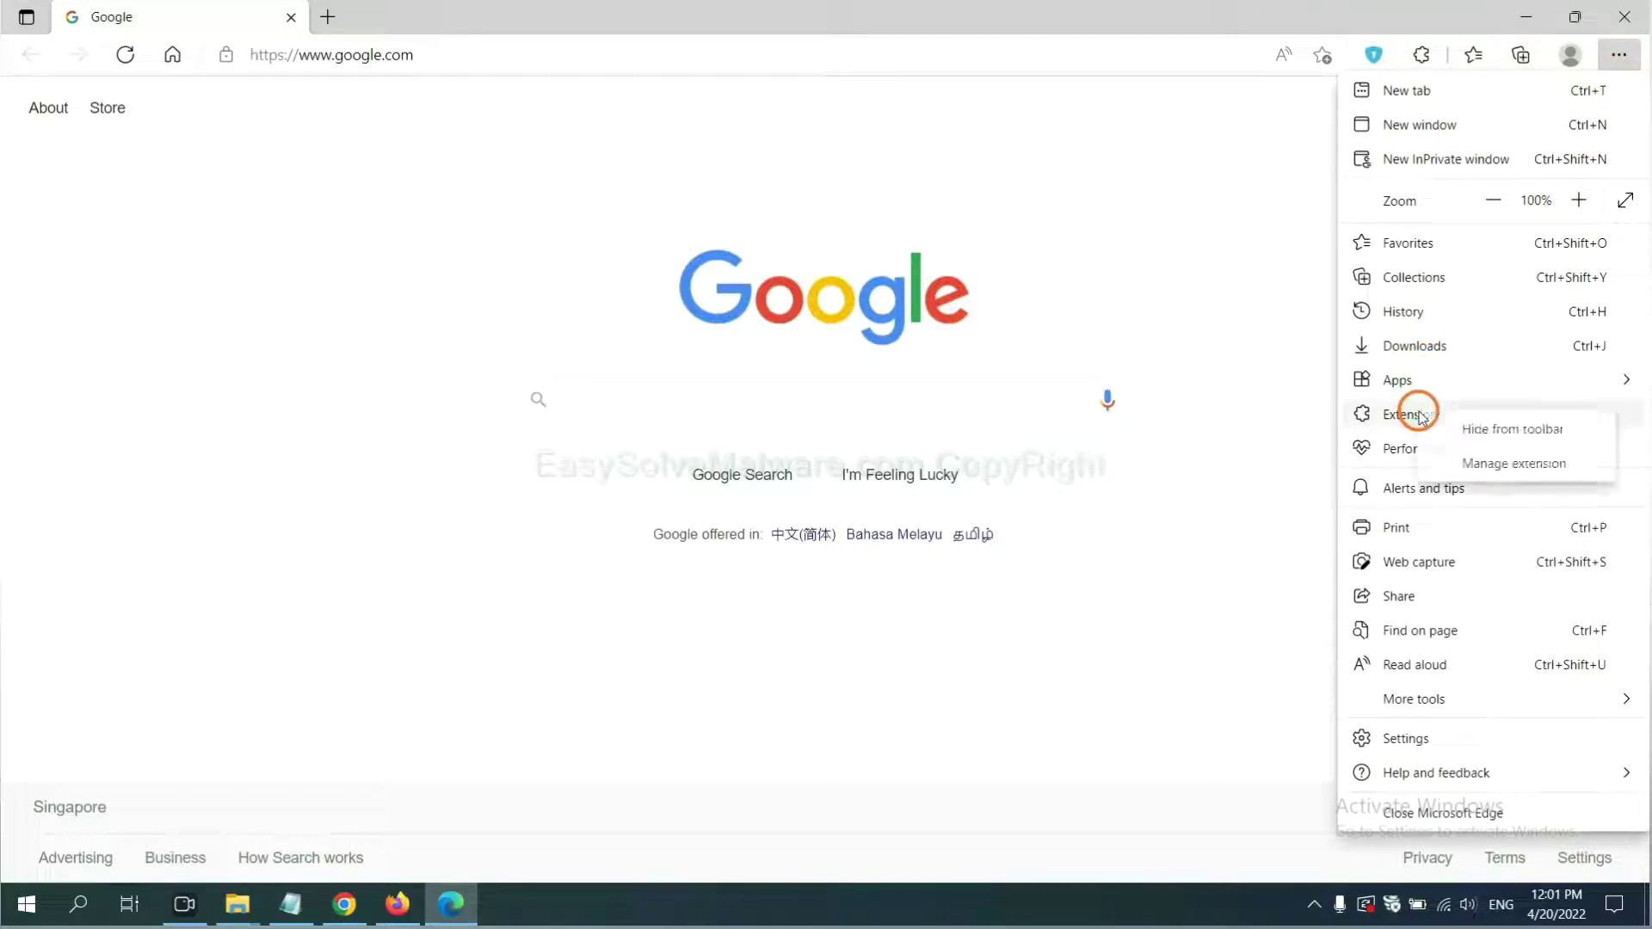
pyautogui.click(1481, 463)
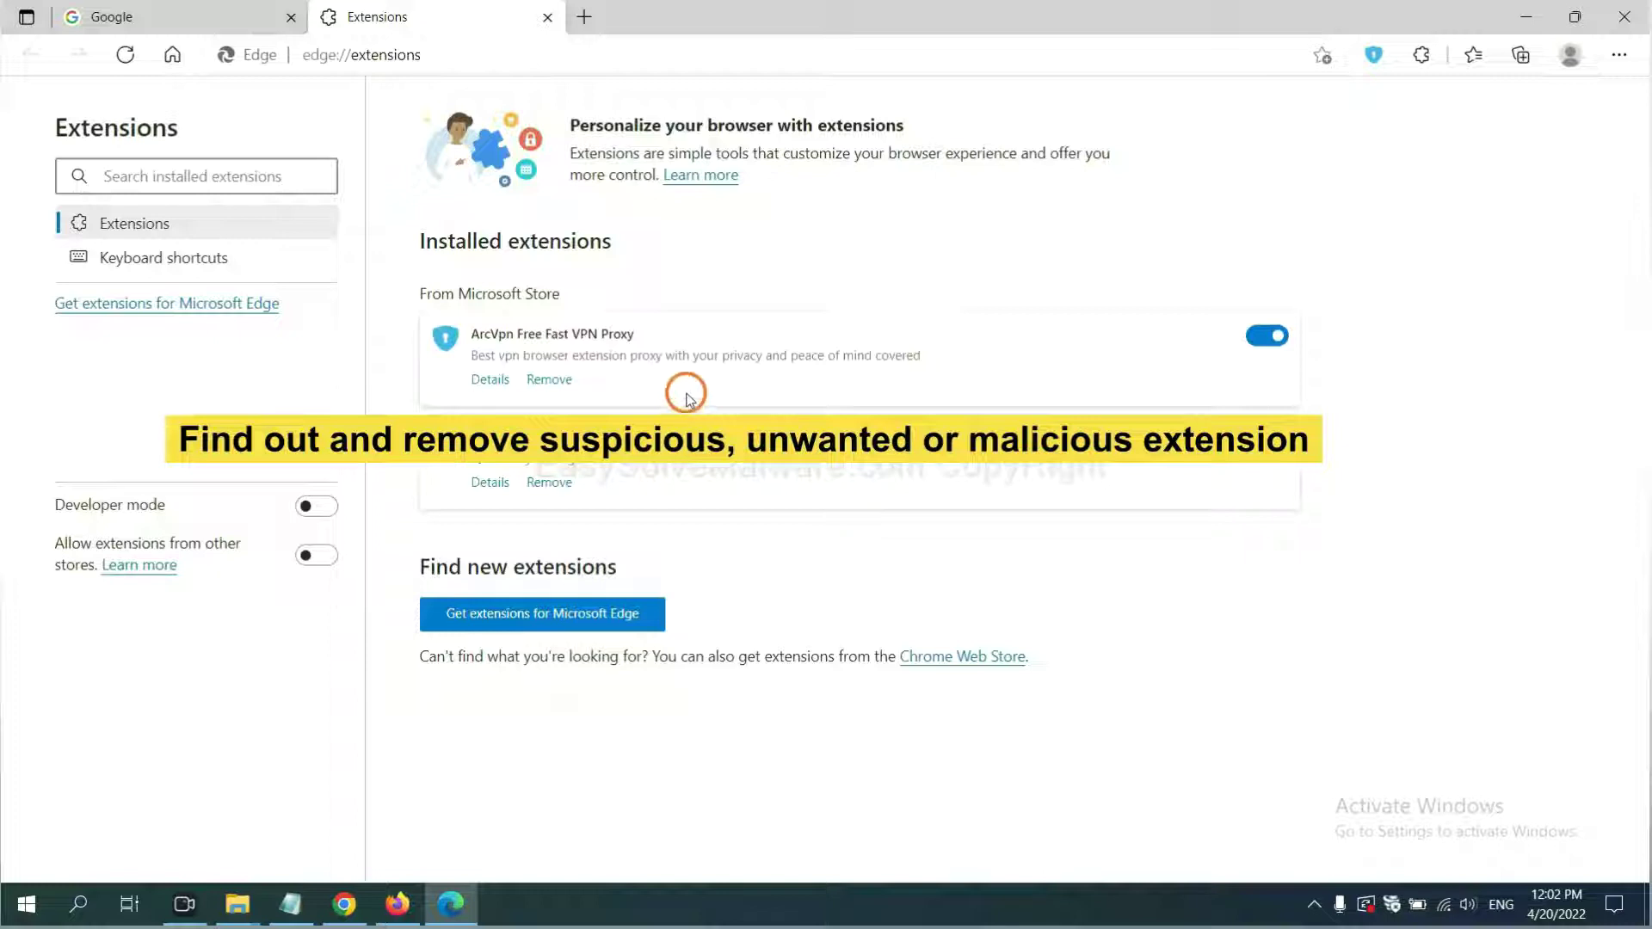
pyautogui.click(564, 383)
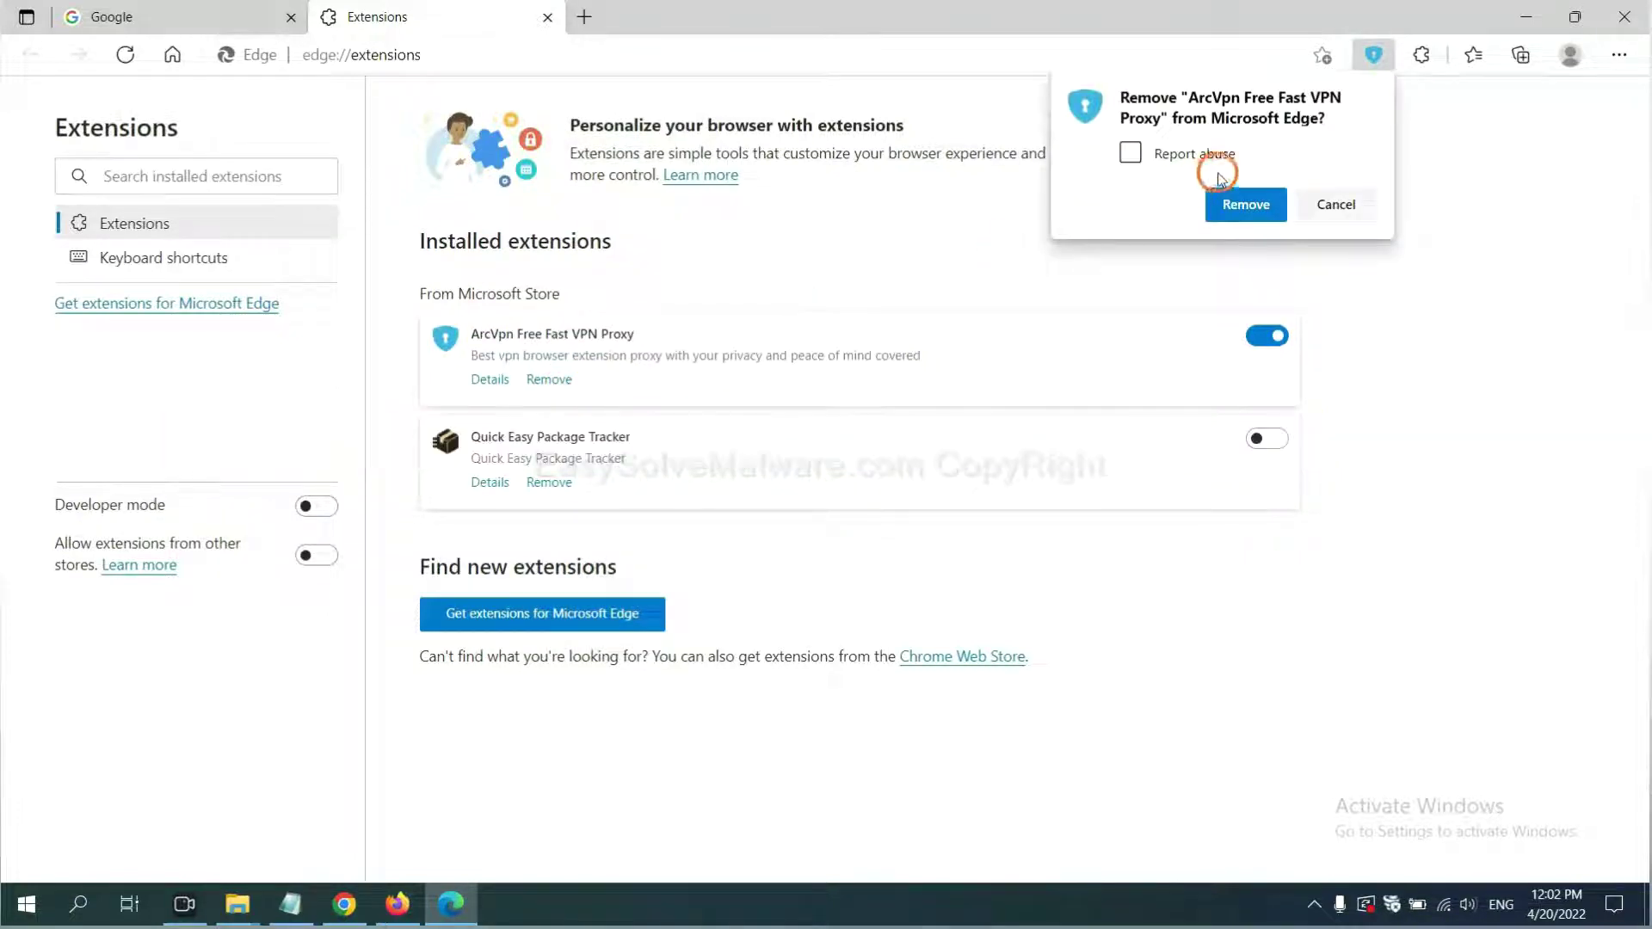
pyautogui.click(1236, 205)
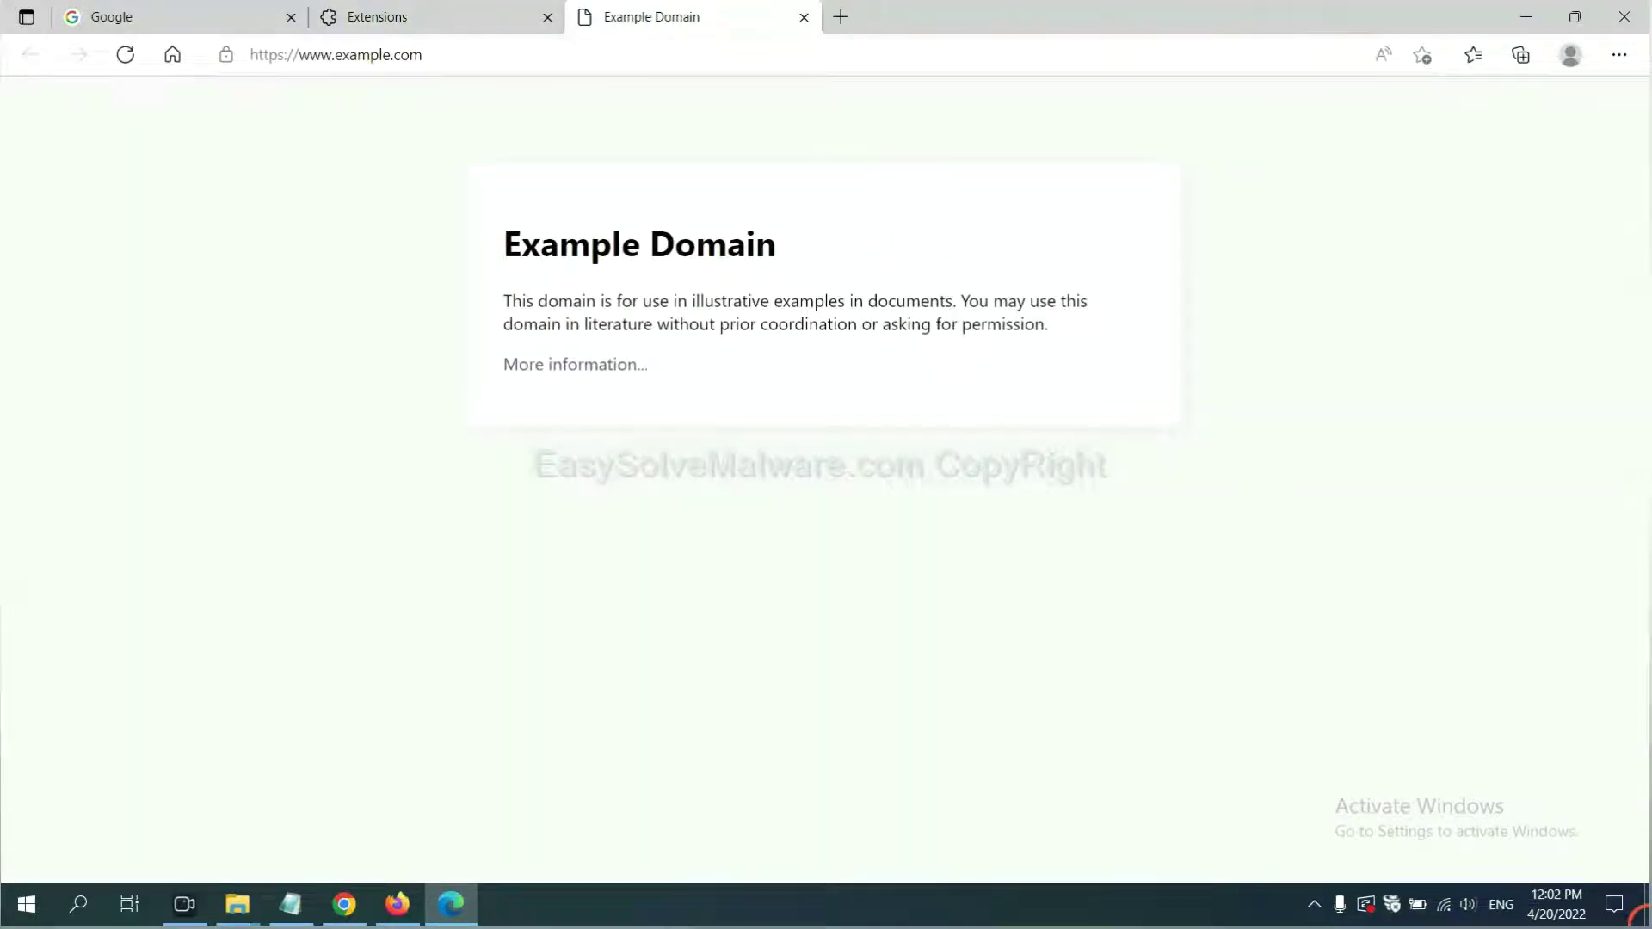
pyautogui.click(1645, 905)
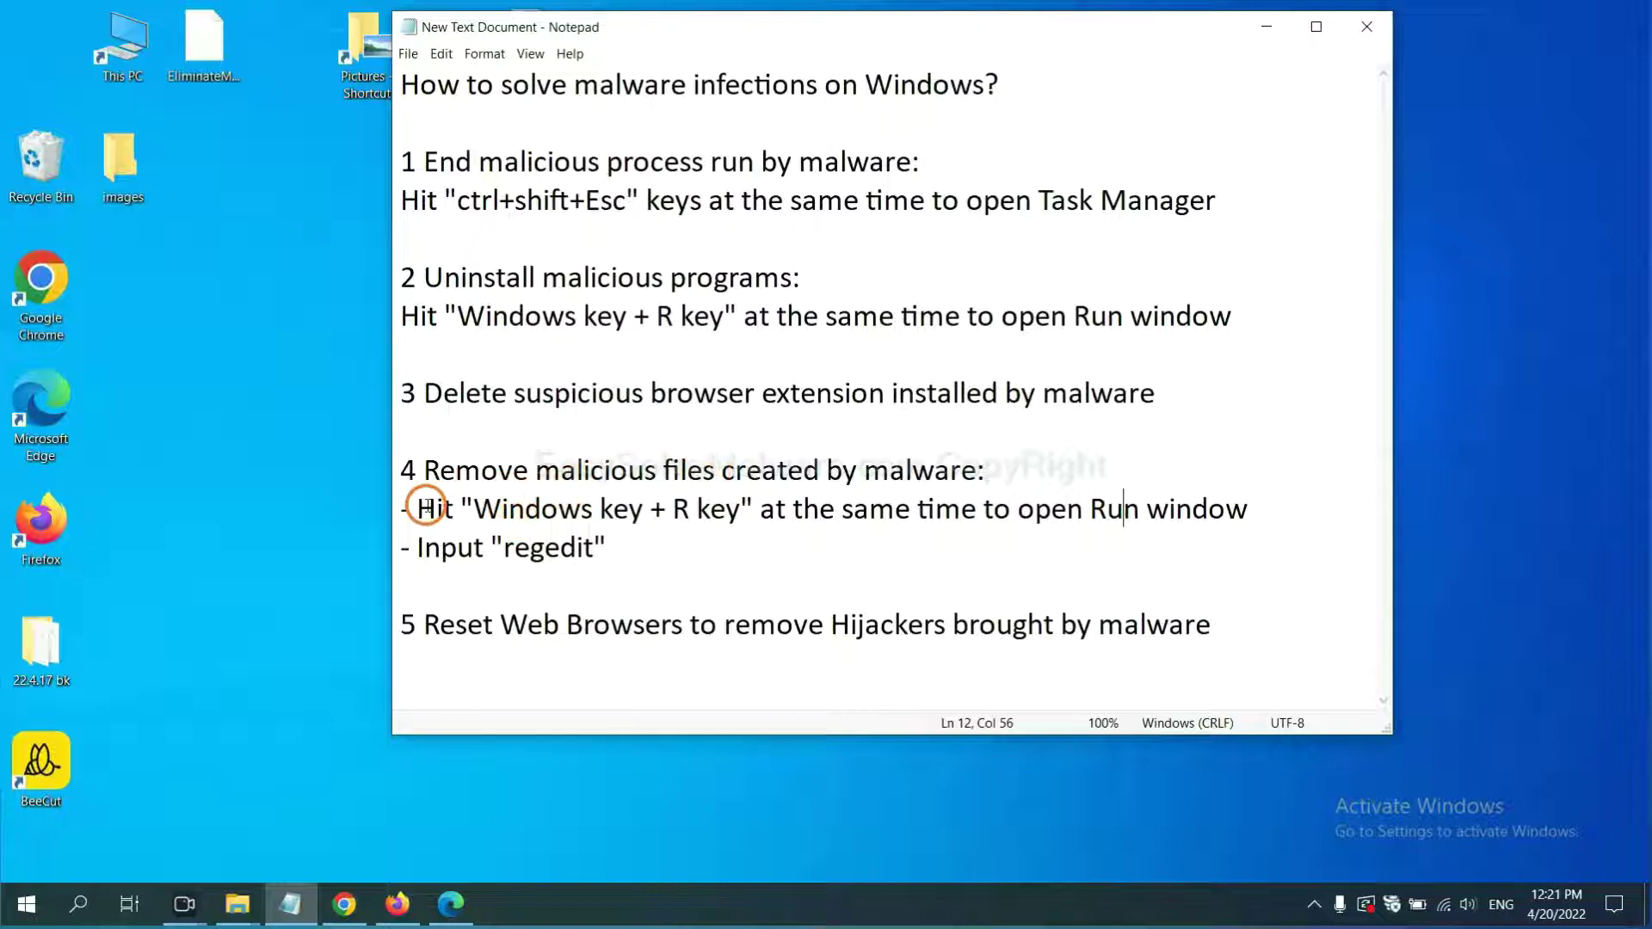
# - Following step 4 of the notes, launch 'regedit' from the Win+R Run dialog
pyautogui.moveTo(420, 508); pyautogui.dragTo(936, 532)
pyautogui.click(955, 519)
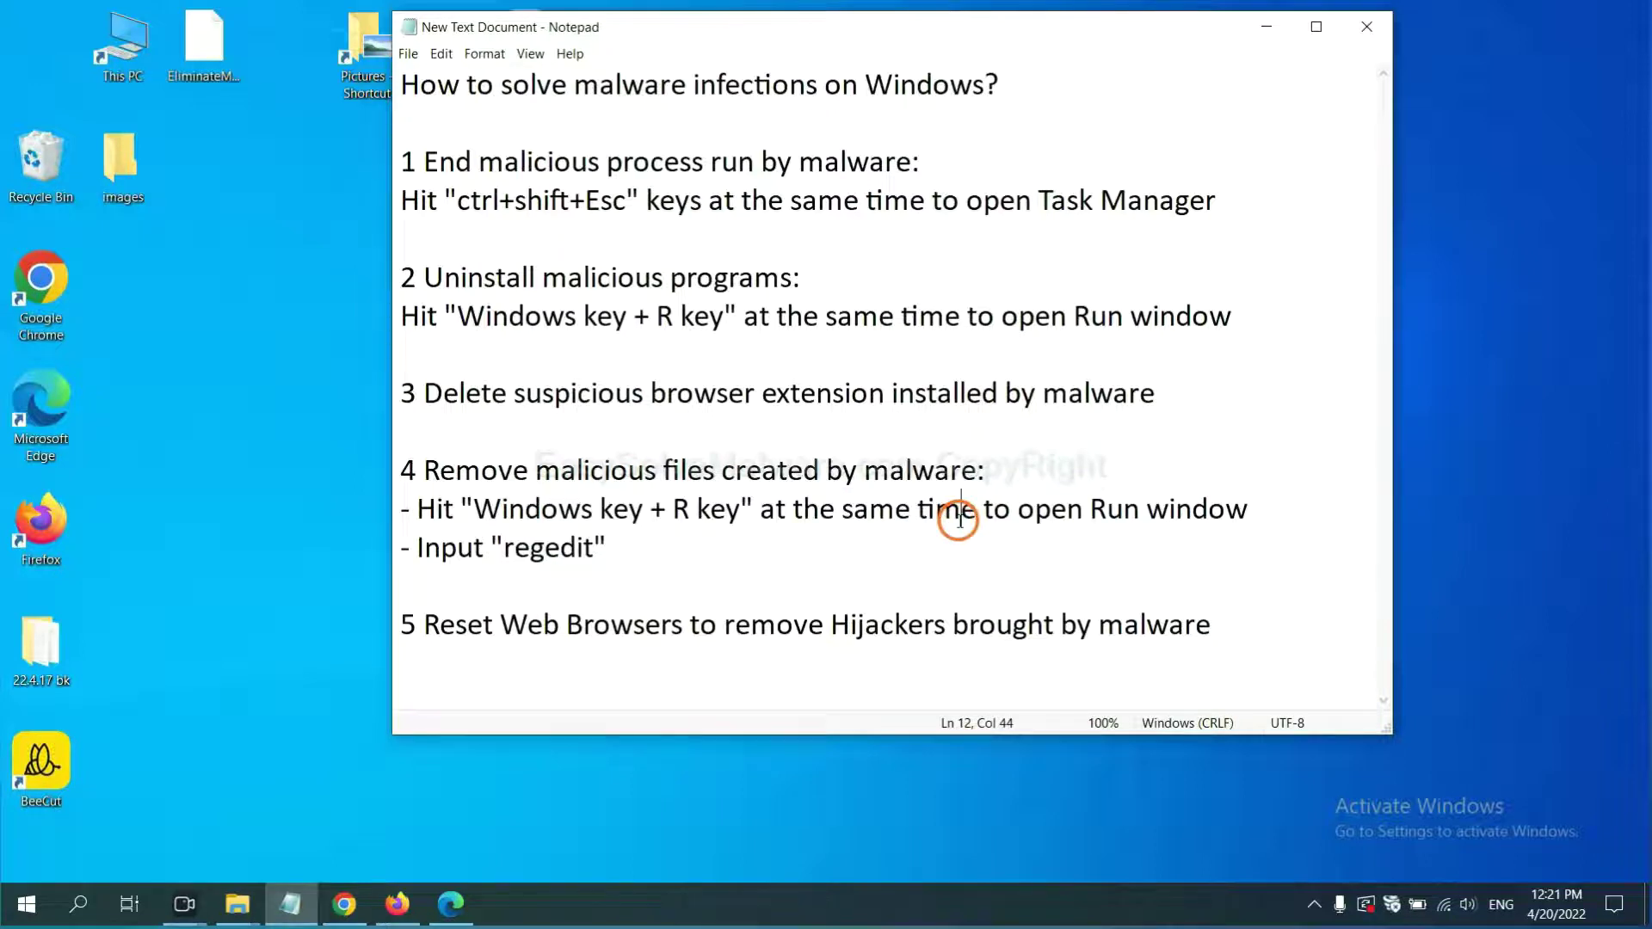
pyautogui.press('super+r')
pyautogui.moveTo(302, 652); pyautogui.dragTo(1318, 339)
pyautogui.click(1165, 452)
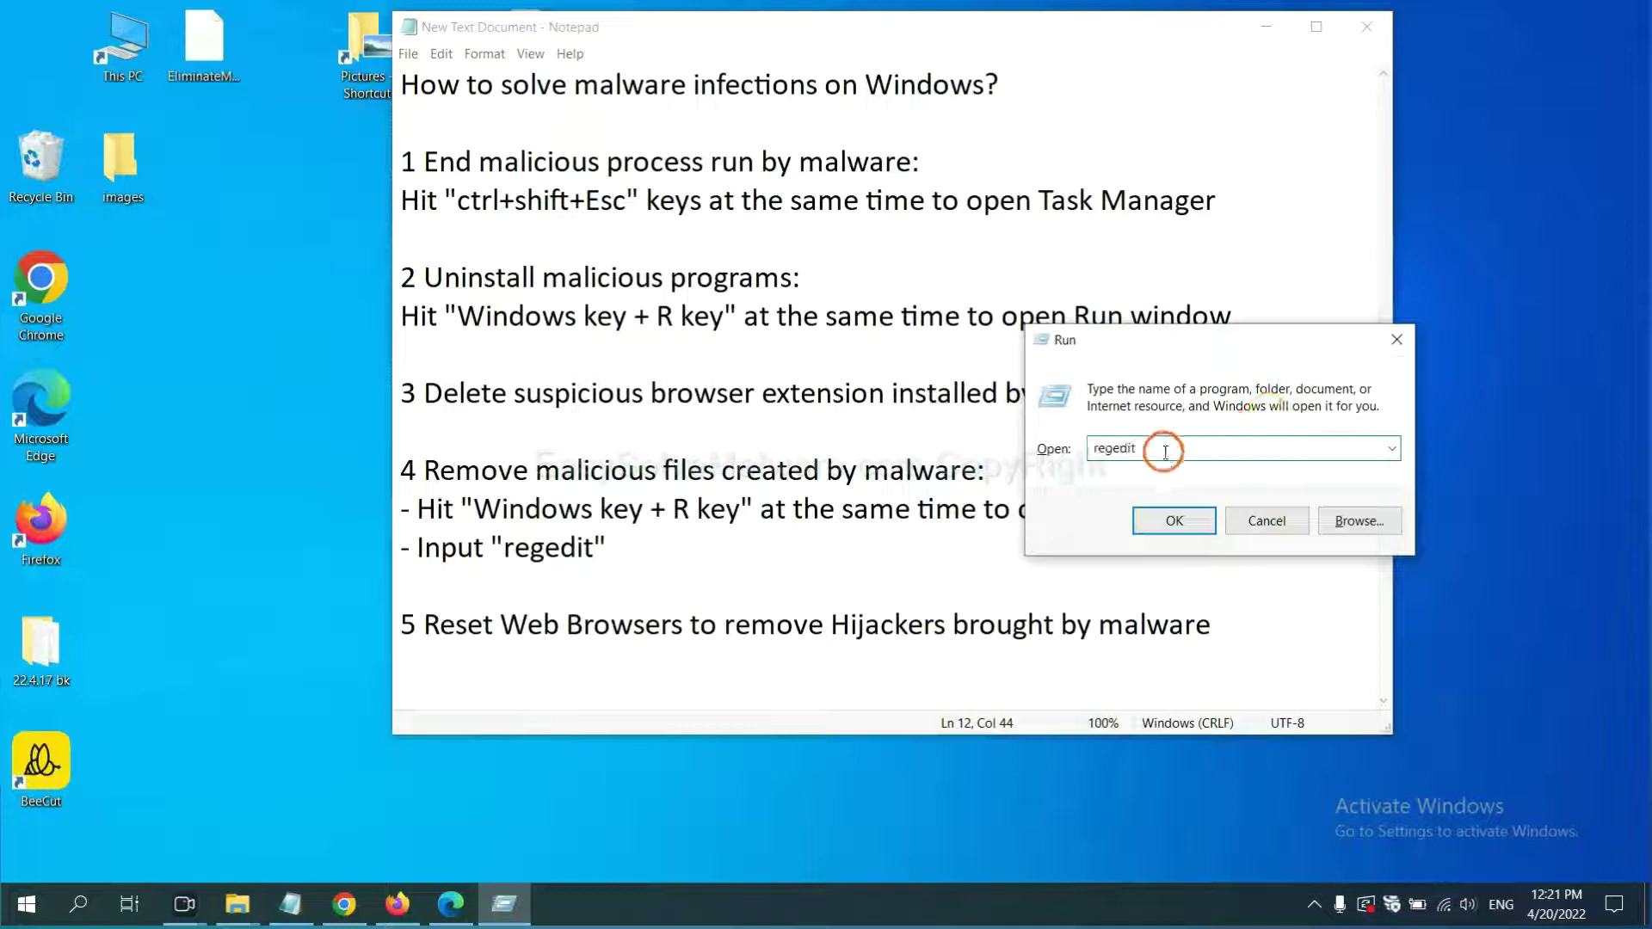
pyautogui.click(1172, 519)
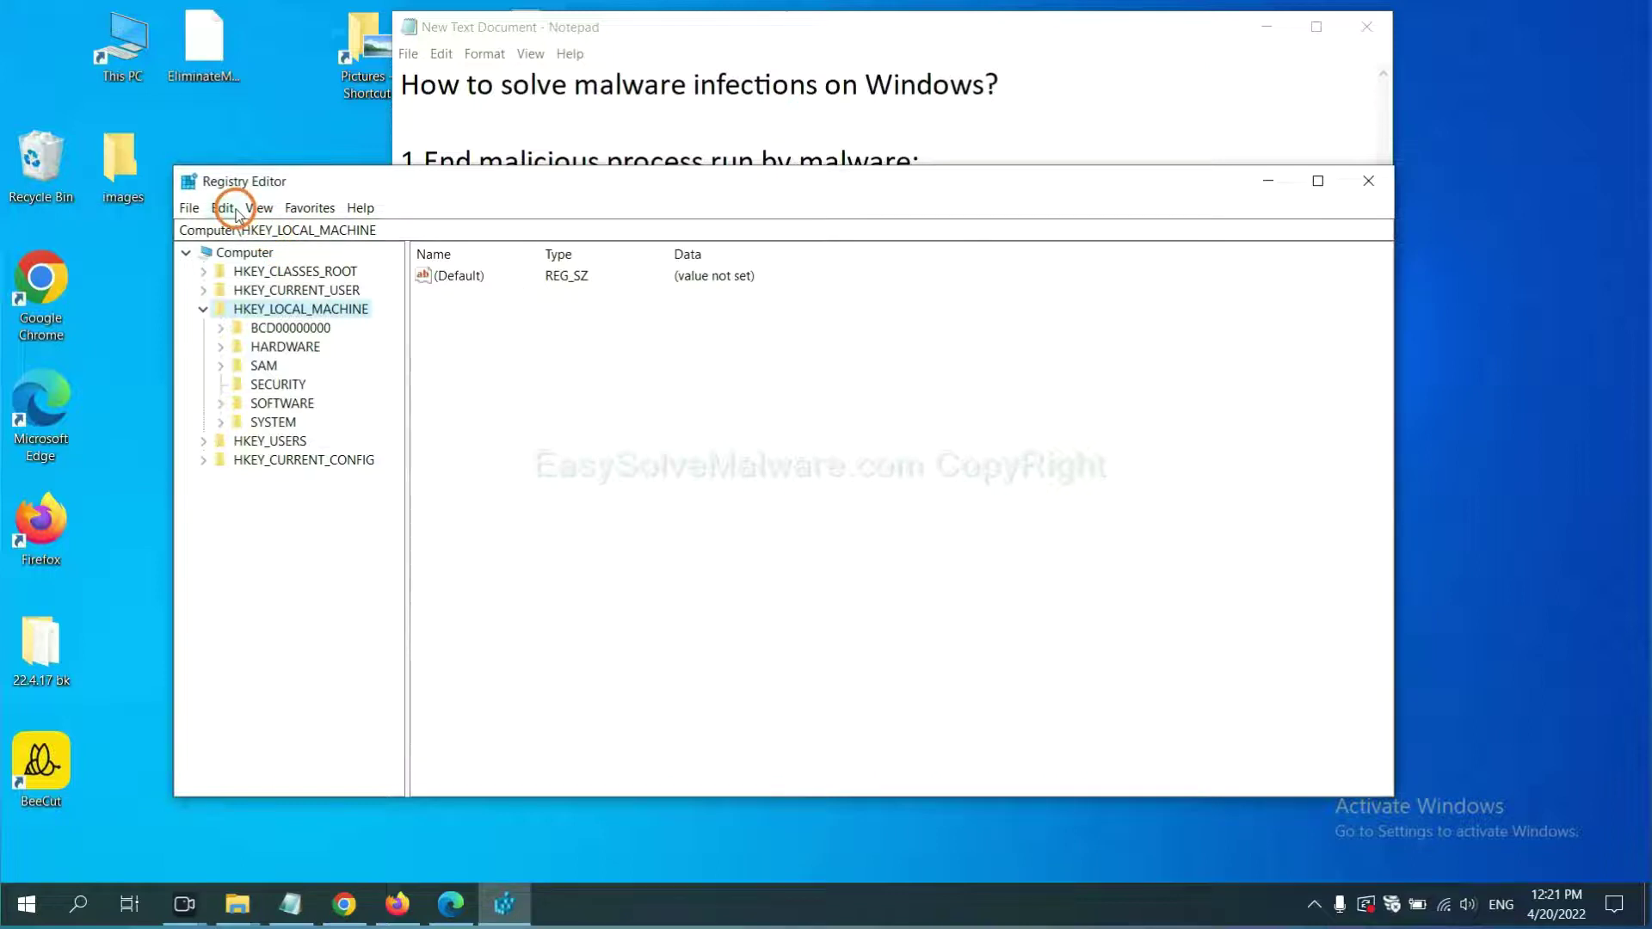
# - Search the whole registry for 'be' using Edit > Find with Keys, Values and Data checked
pyautogui.click(230, 211)
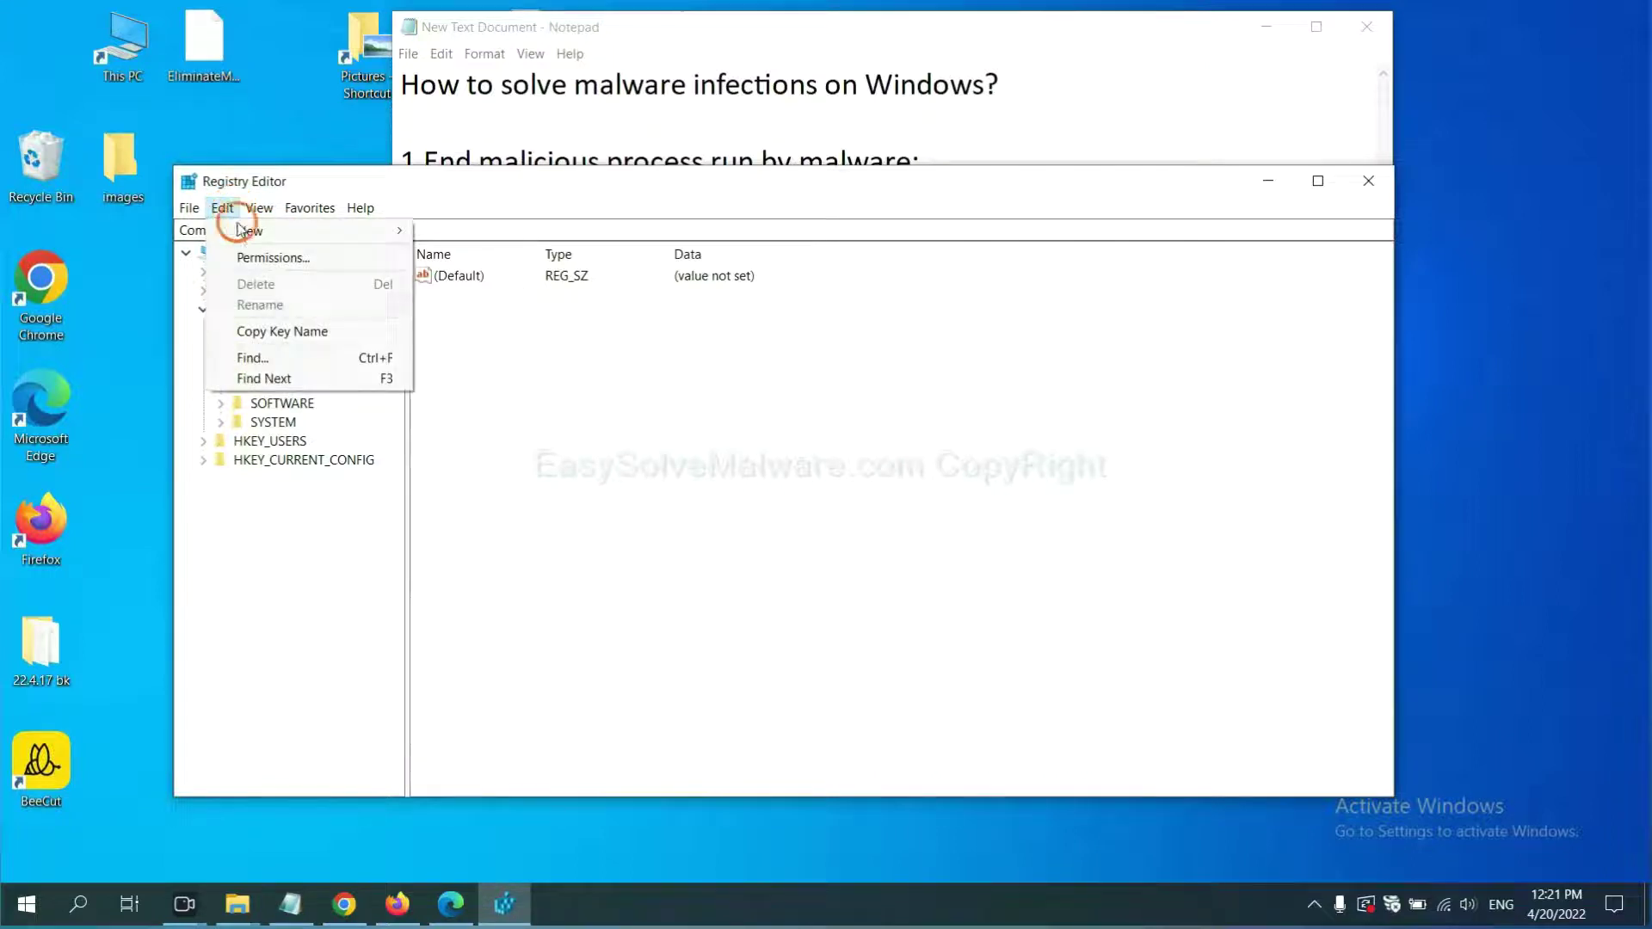
pyautogui.click(293, 358)
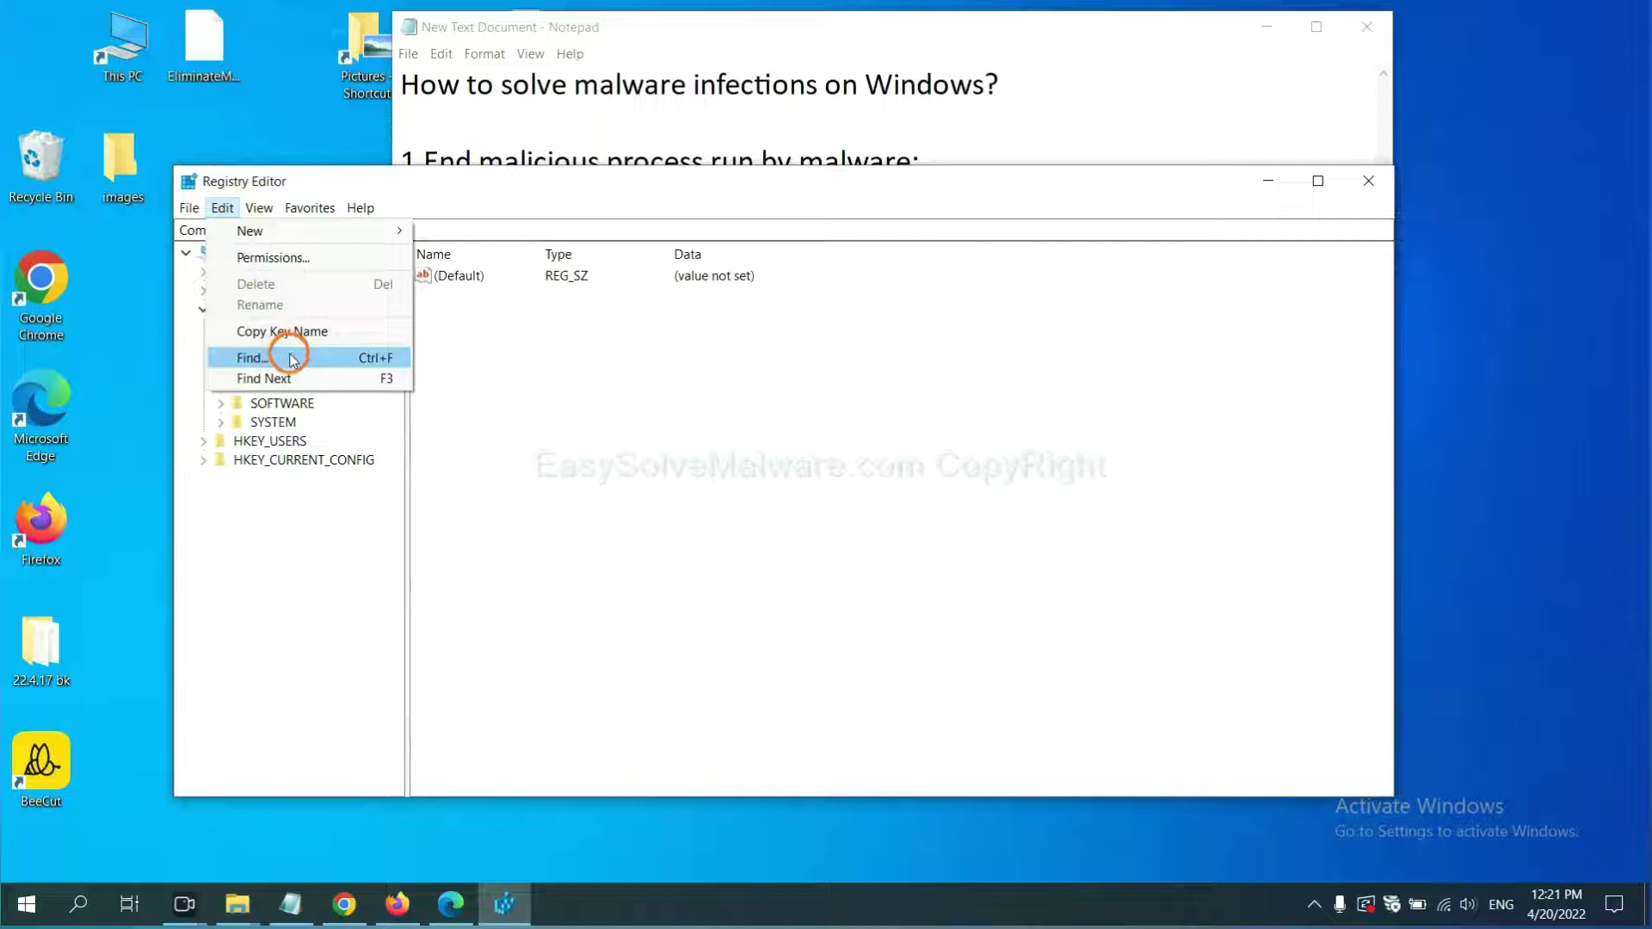
pyautogui.click(469, 273)
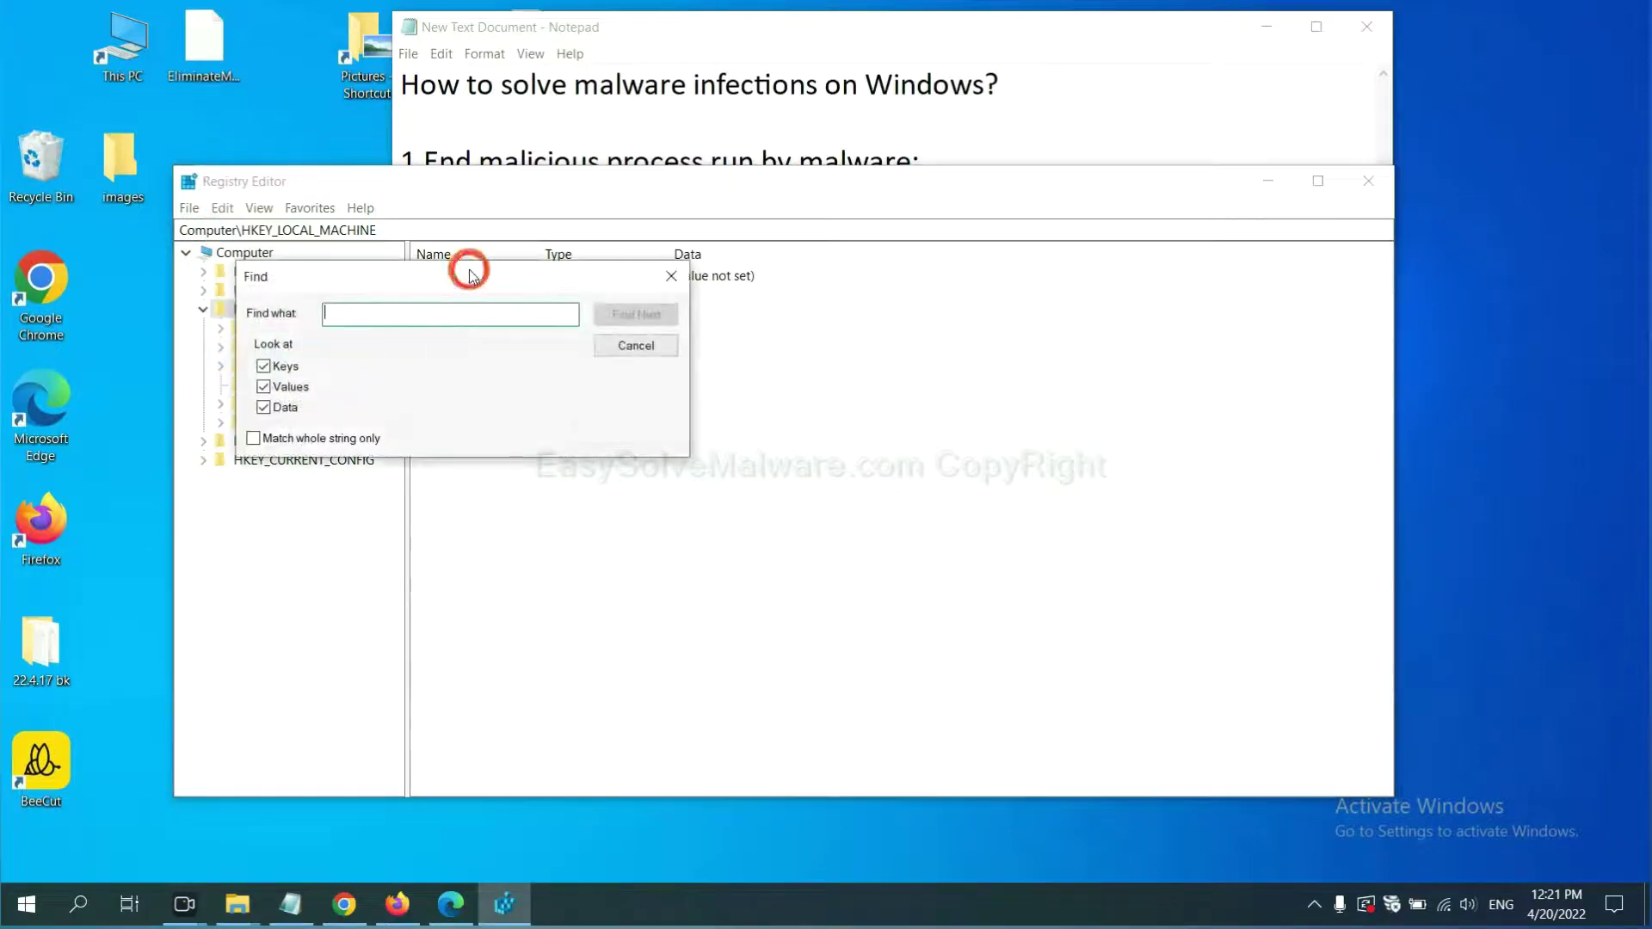
pyautogui.moveTo(468, 274); pyautogui.dragTo(630, 312)
pyautogui.click(592, 359)
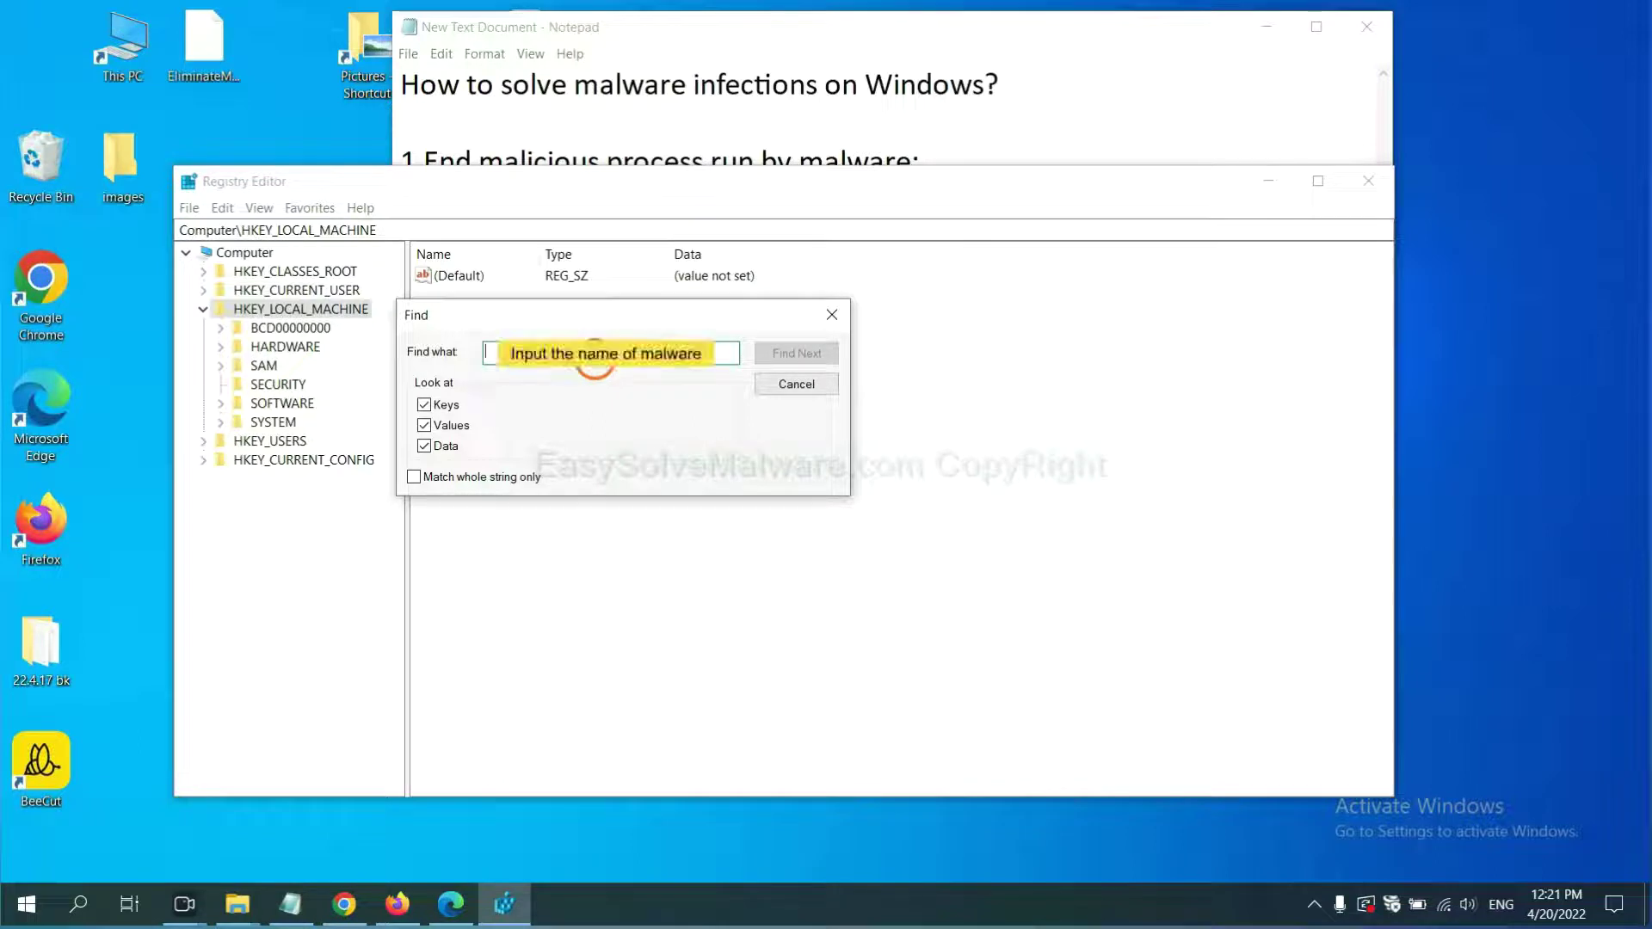
pyautogui.write('be')
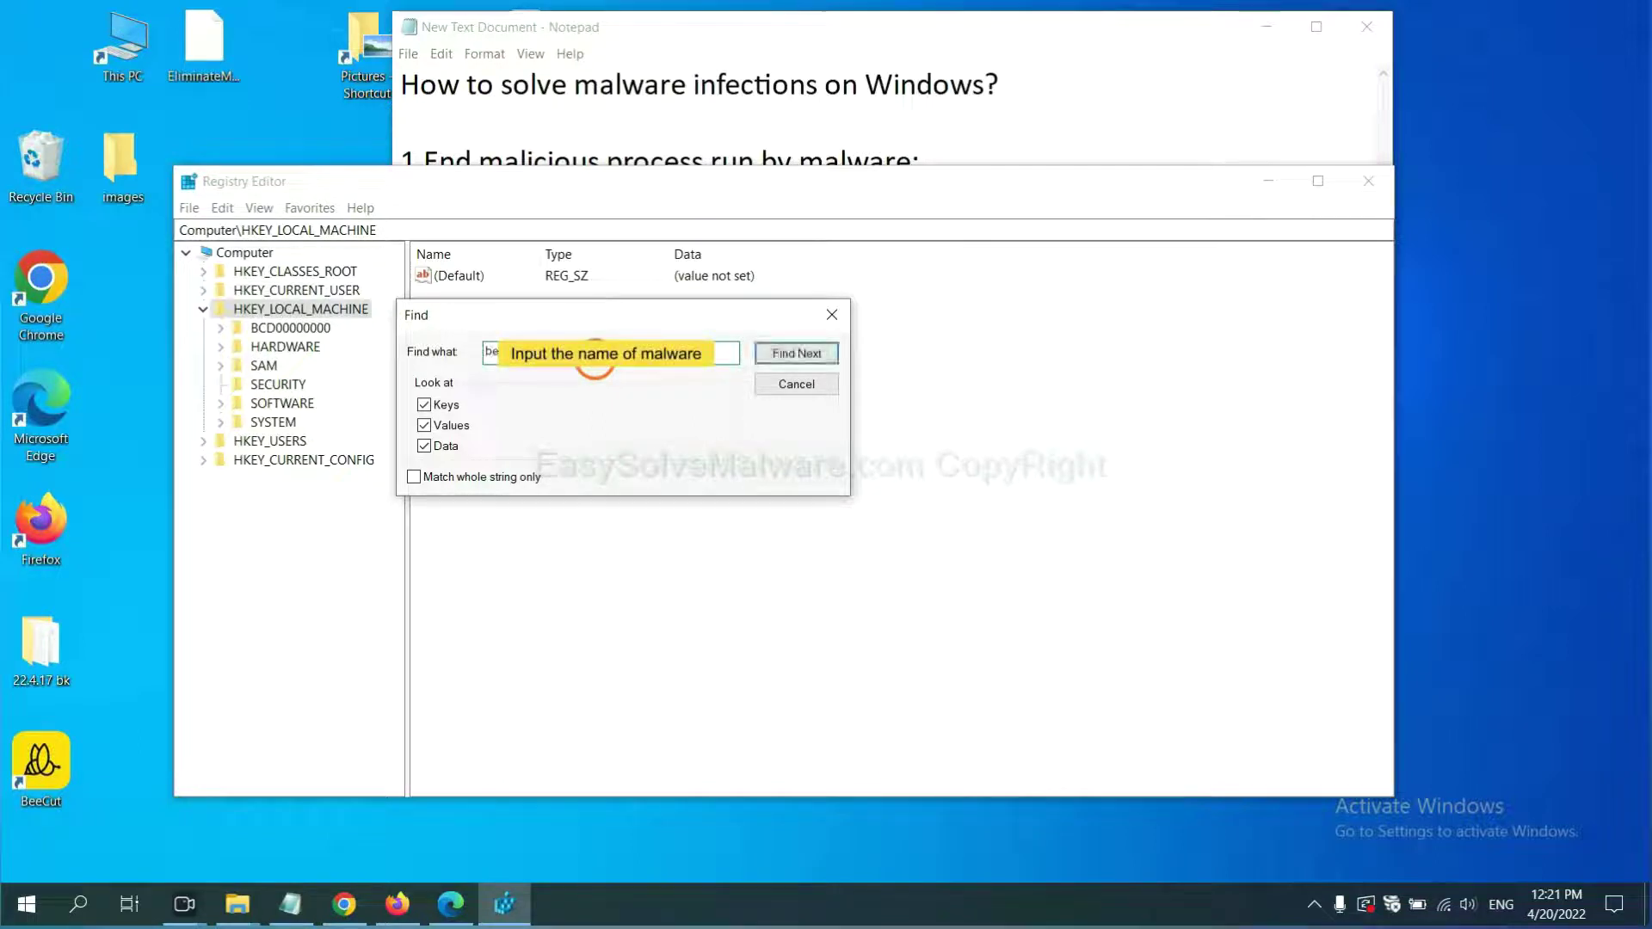
pyautogui.click(797, 355)
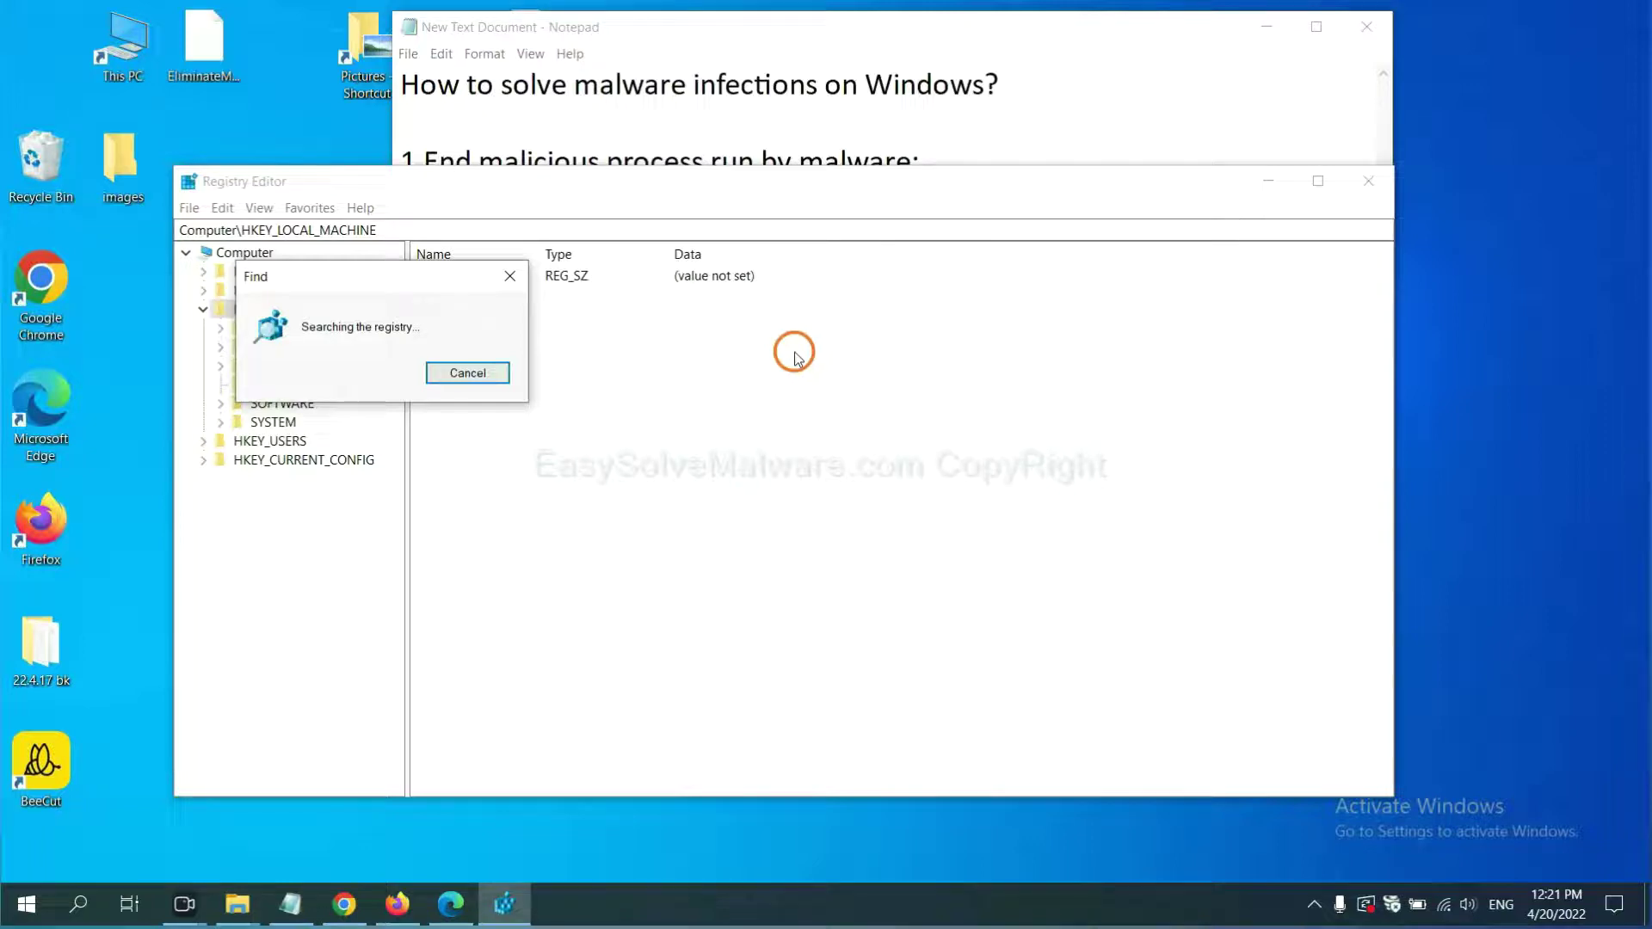
pyautogui.moveTo(405, 275); pyautogui.dragTo(663, 275)
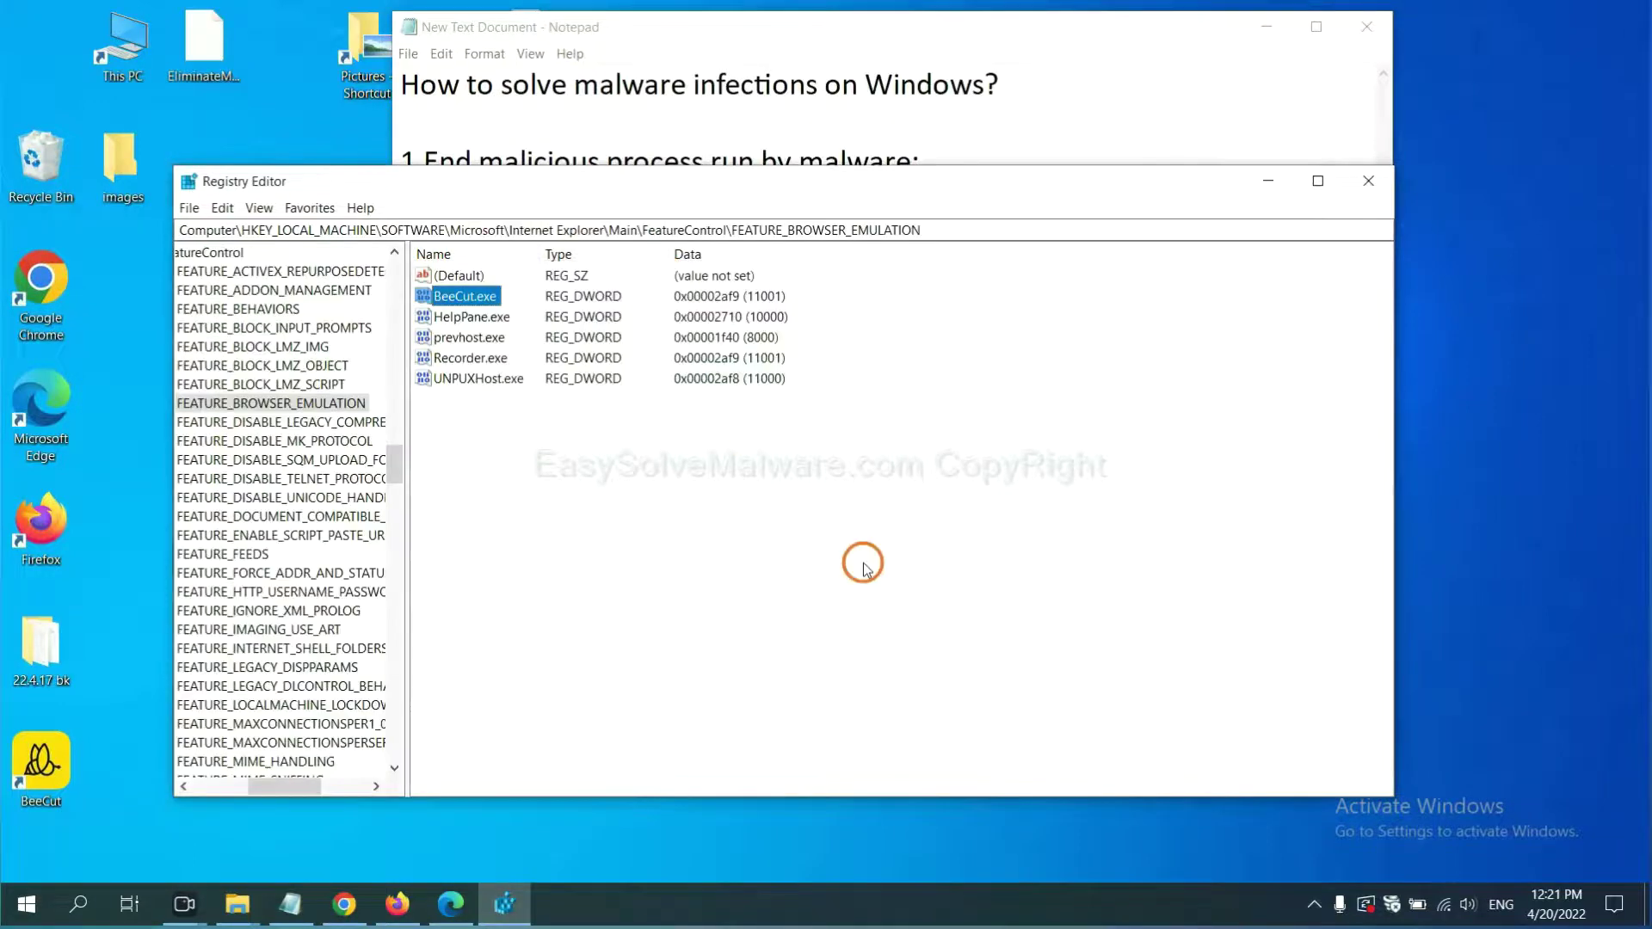
pyautogui.moveTo(277, 783); pyautogui.dragTo(264, 781)
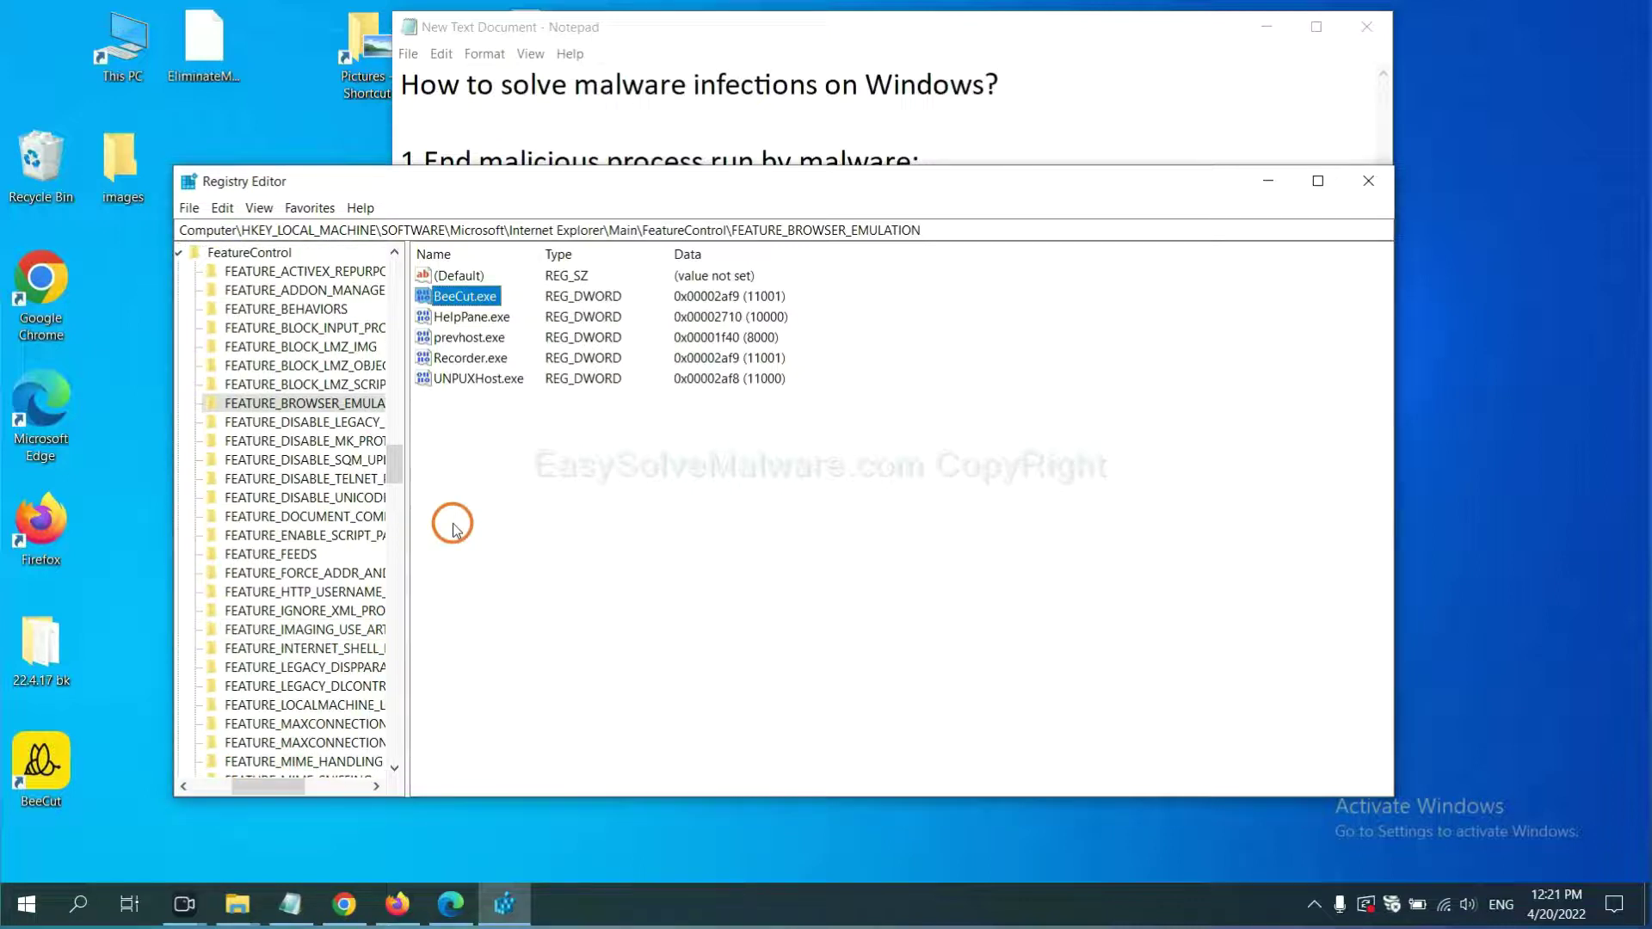
pyautogui.rightClick(334, 402)
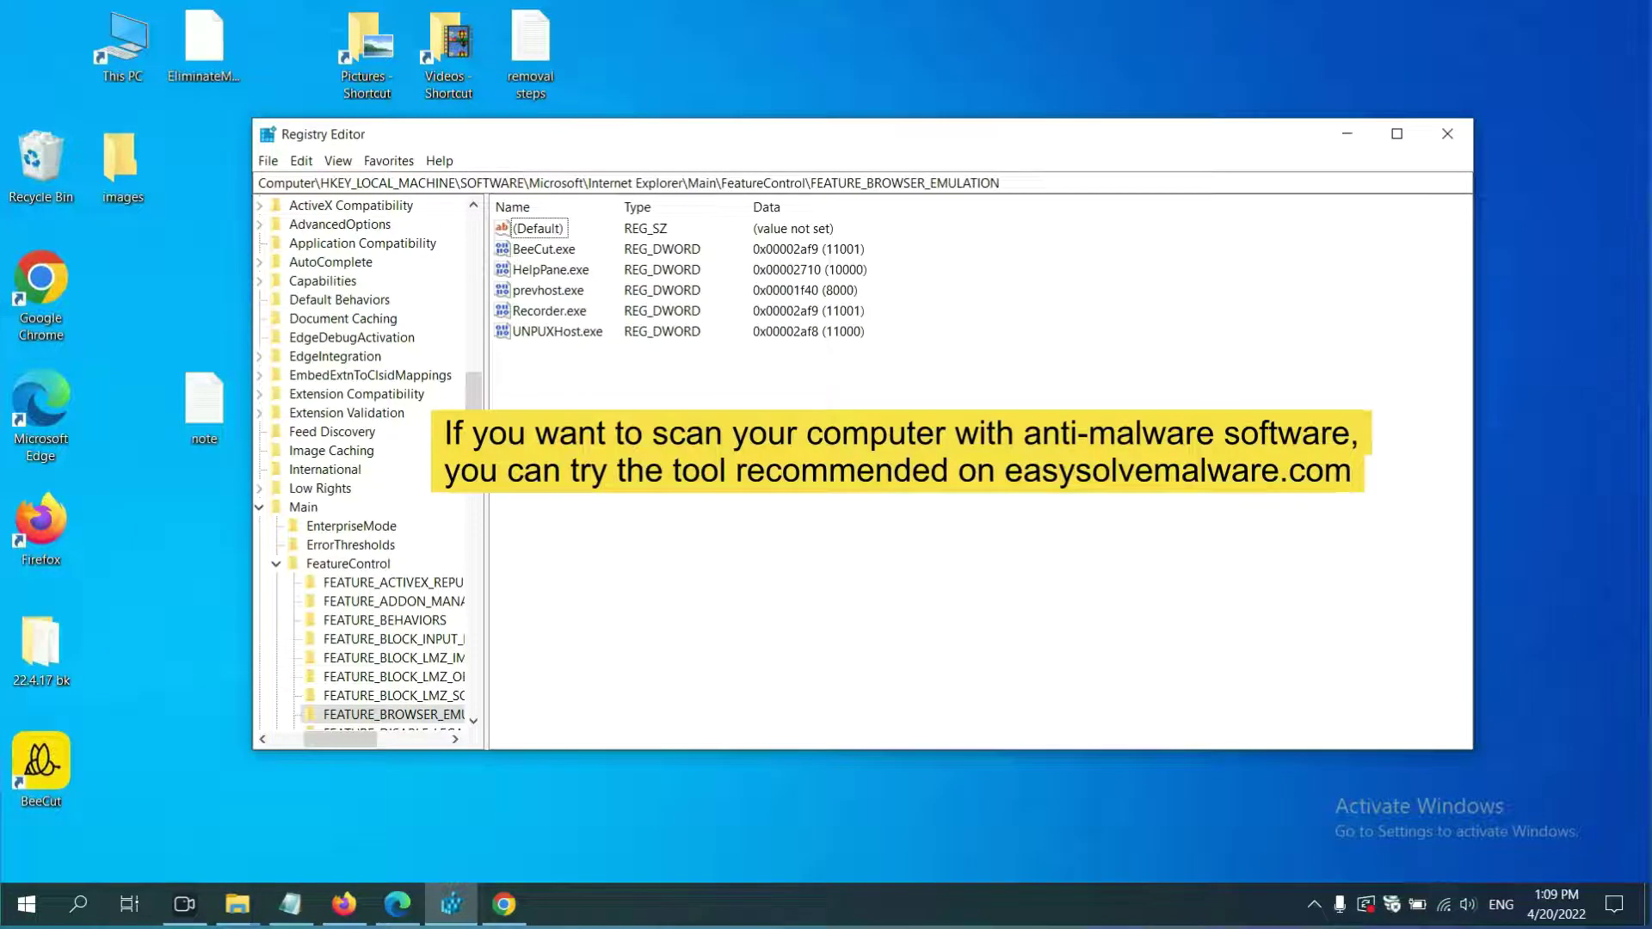
# - Scroll through the easysolvemalware.com guide's Quick Menu of removal steps in Chrome
pyautogui.click(506, 902)
pyautogui.scroll(-1, 1216, 540)
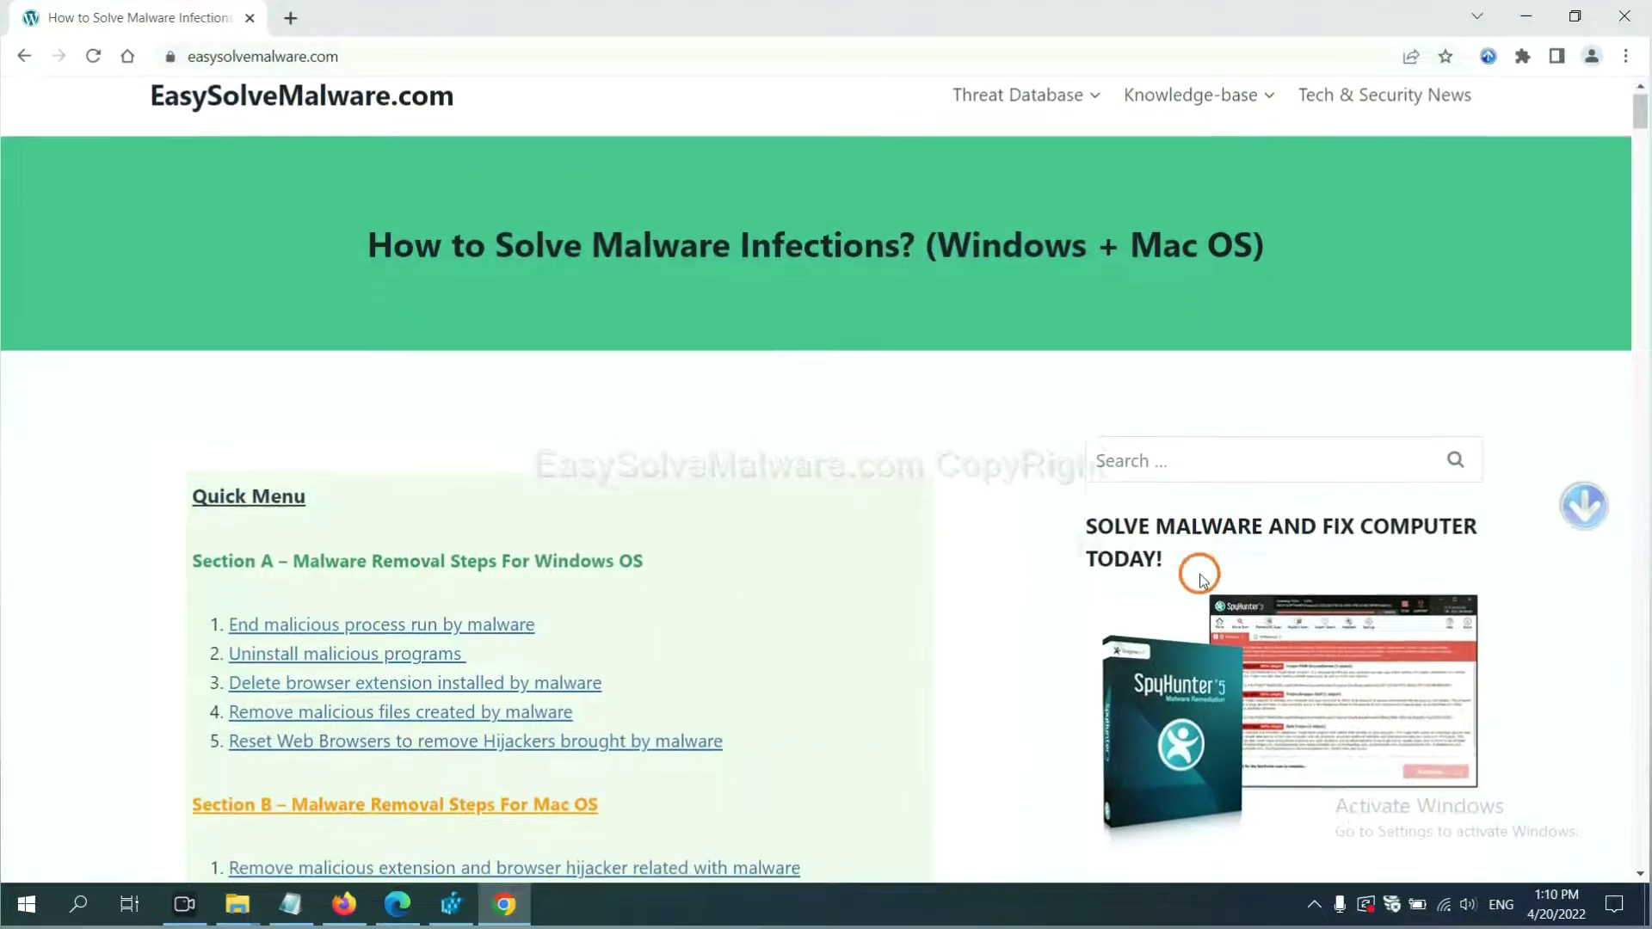
pyautogui.scroll(1, 1191, 602)
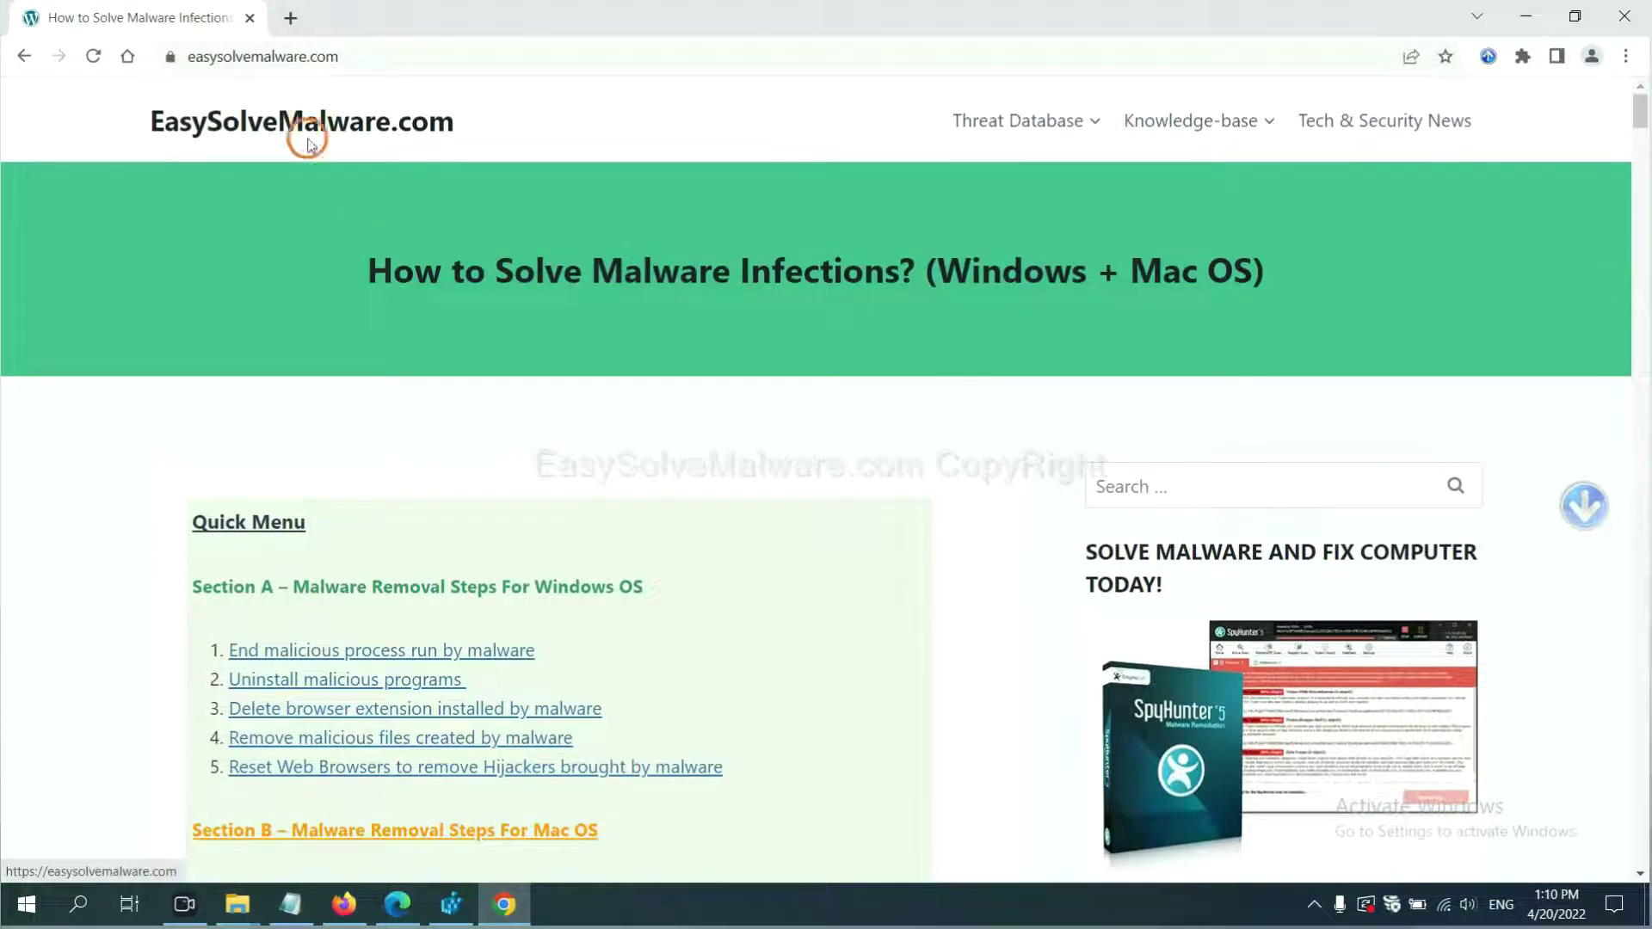
pyautogui.scroll(-1, 1372, 637)
pyautogui.scroll(-3, 1374, 641)
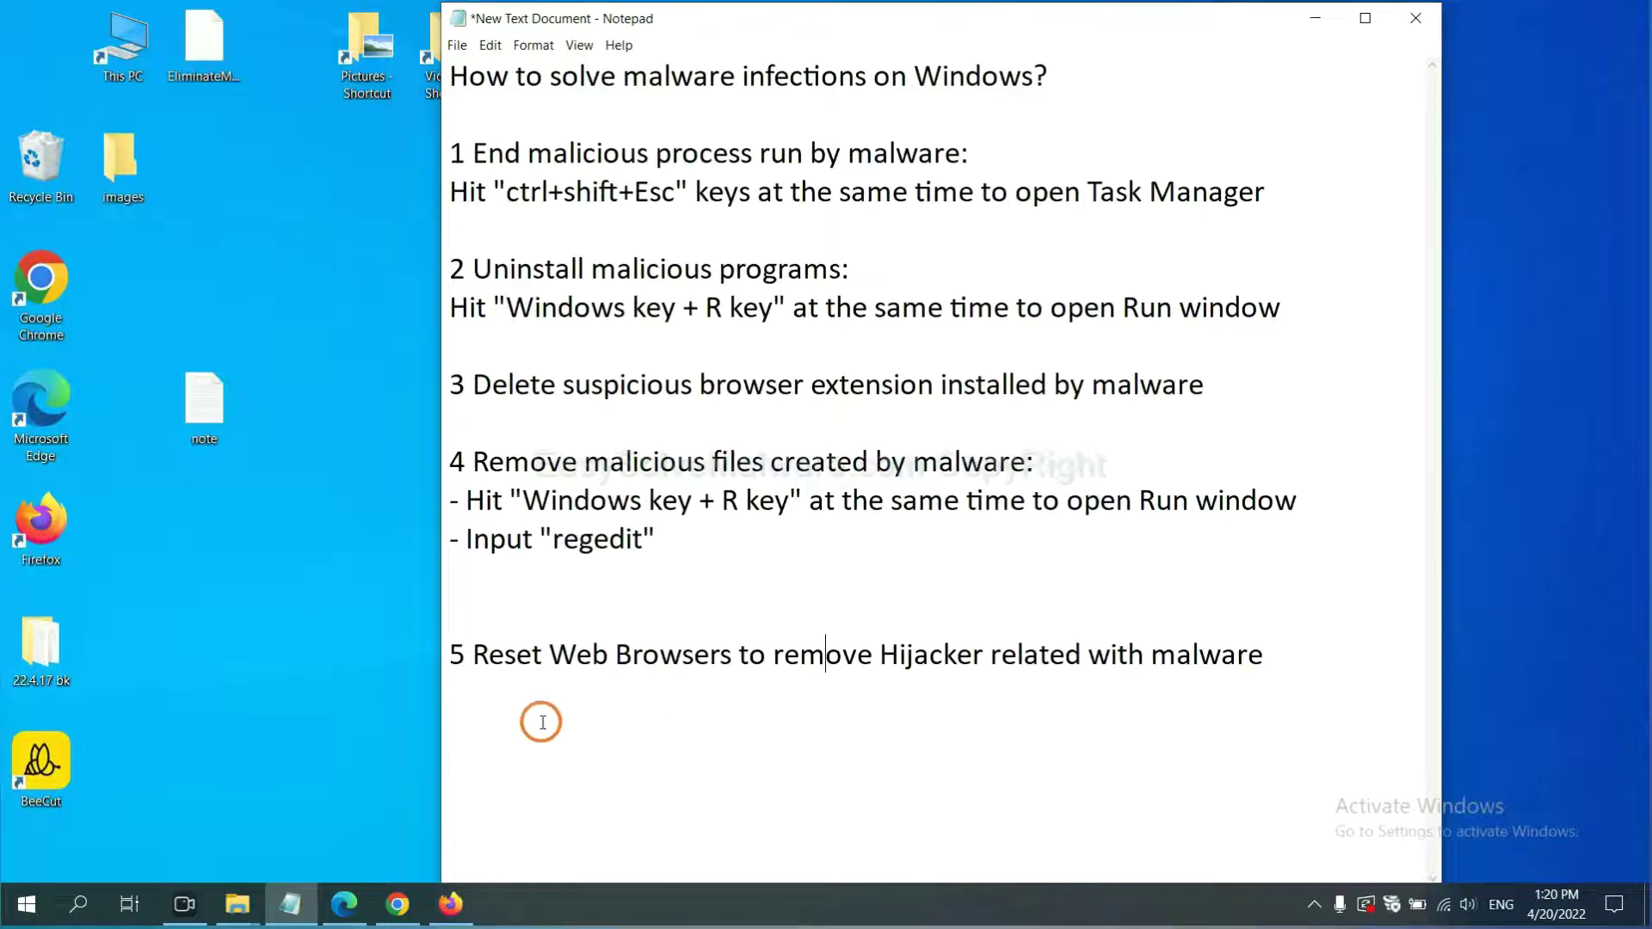
# - Search Chrome's settings for 'reset' and start 'Restore settings to their original defaults'
pyautogui.click(396, 905)
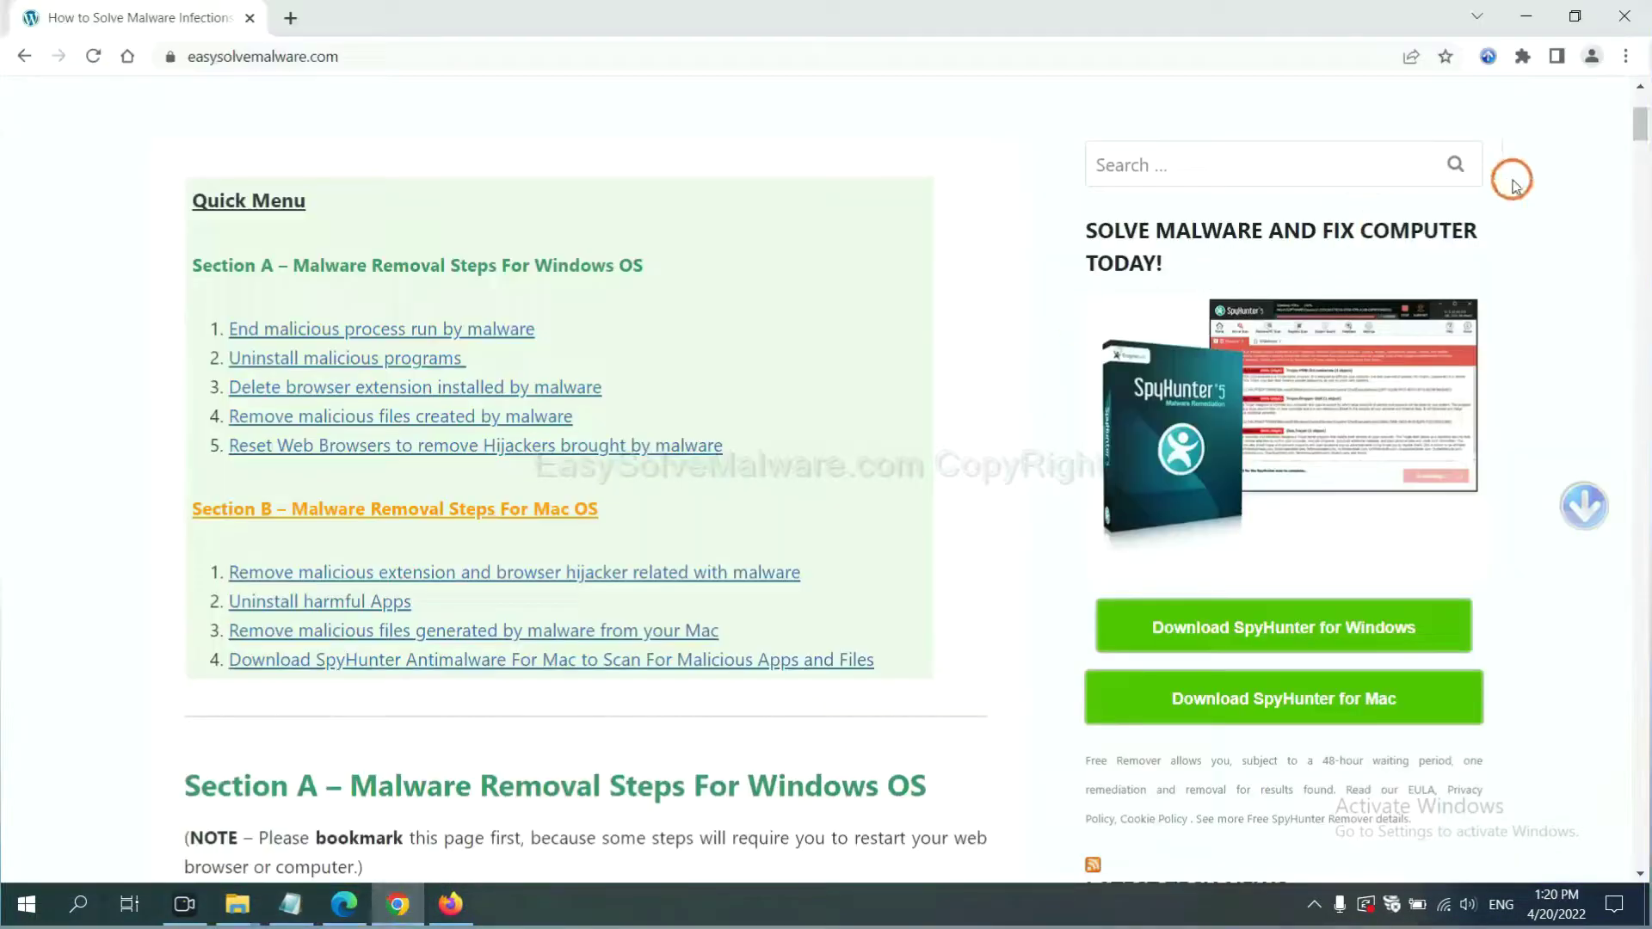
pyautogui.click(1627, 57)
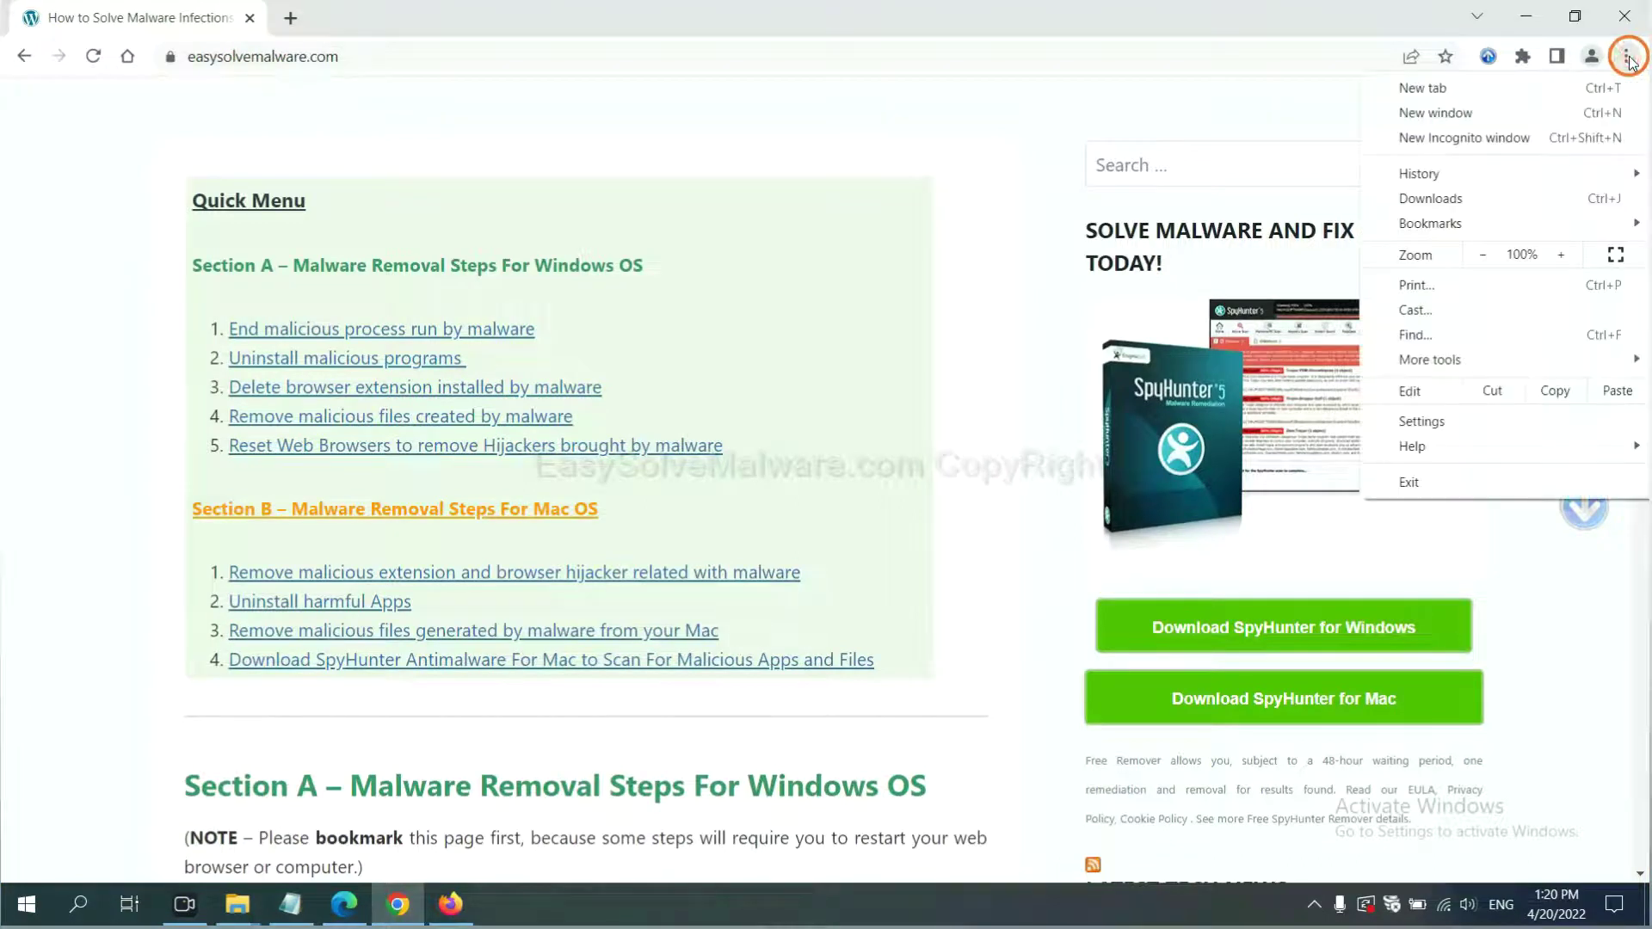
pyautogui.click(1437, 421)
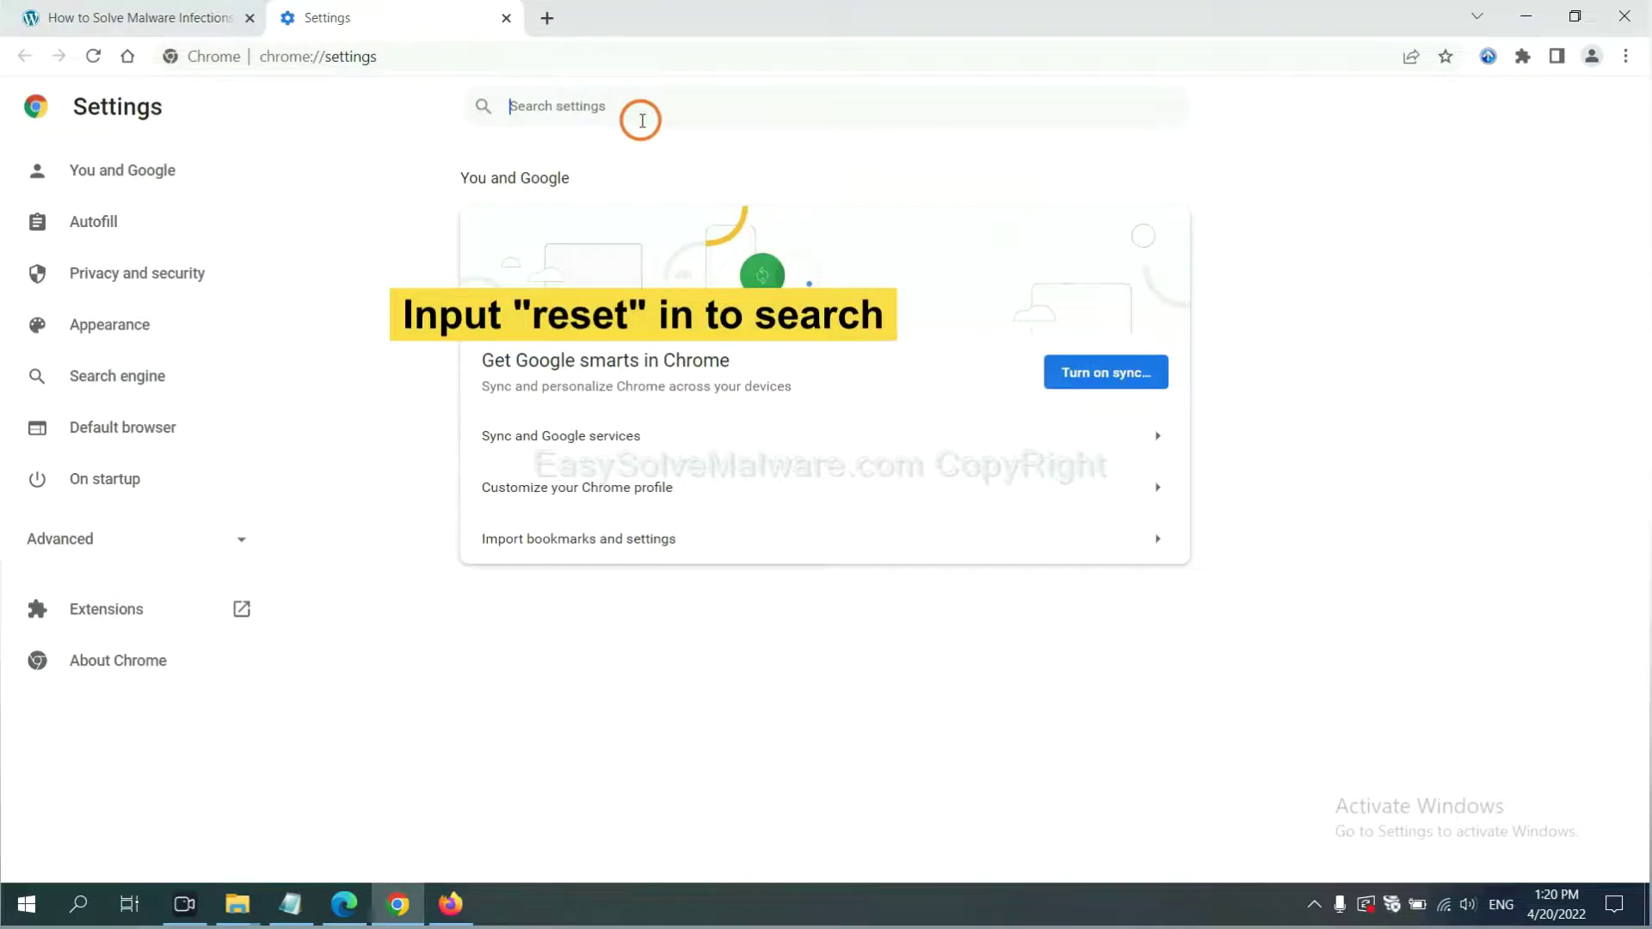
pyautogui.write('reset')
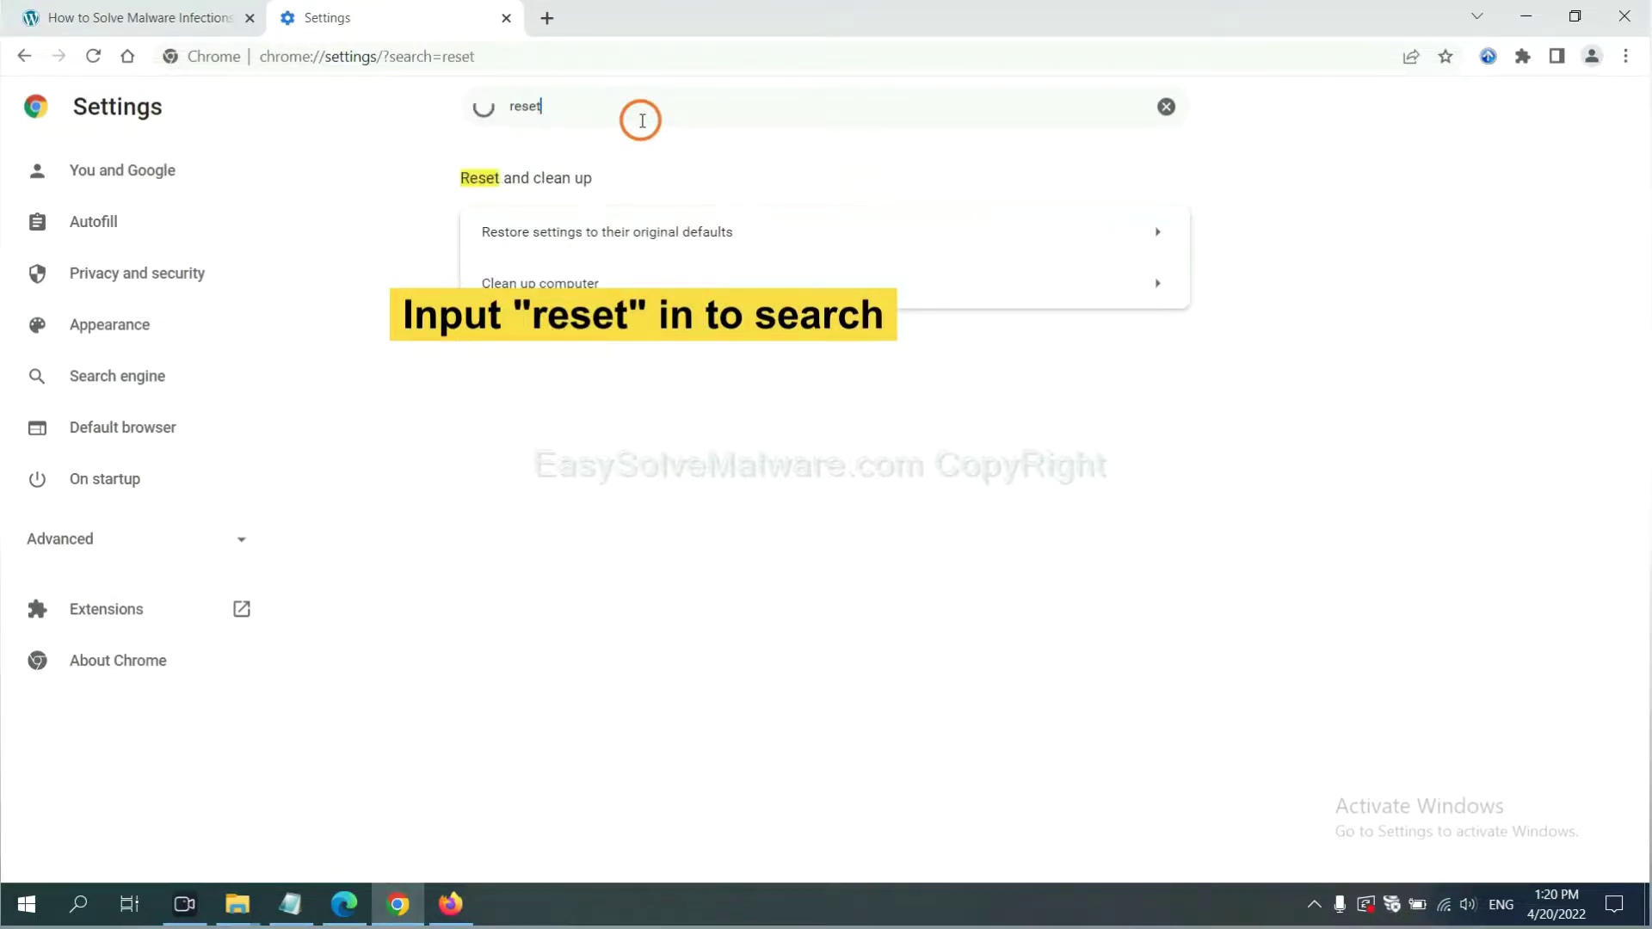
pyautogui.click(710, 230)
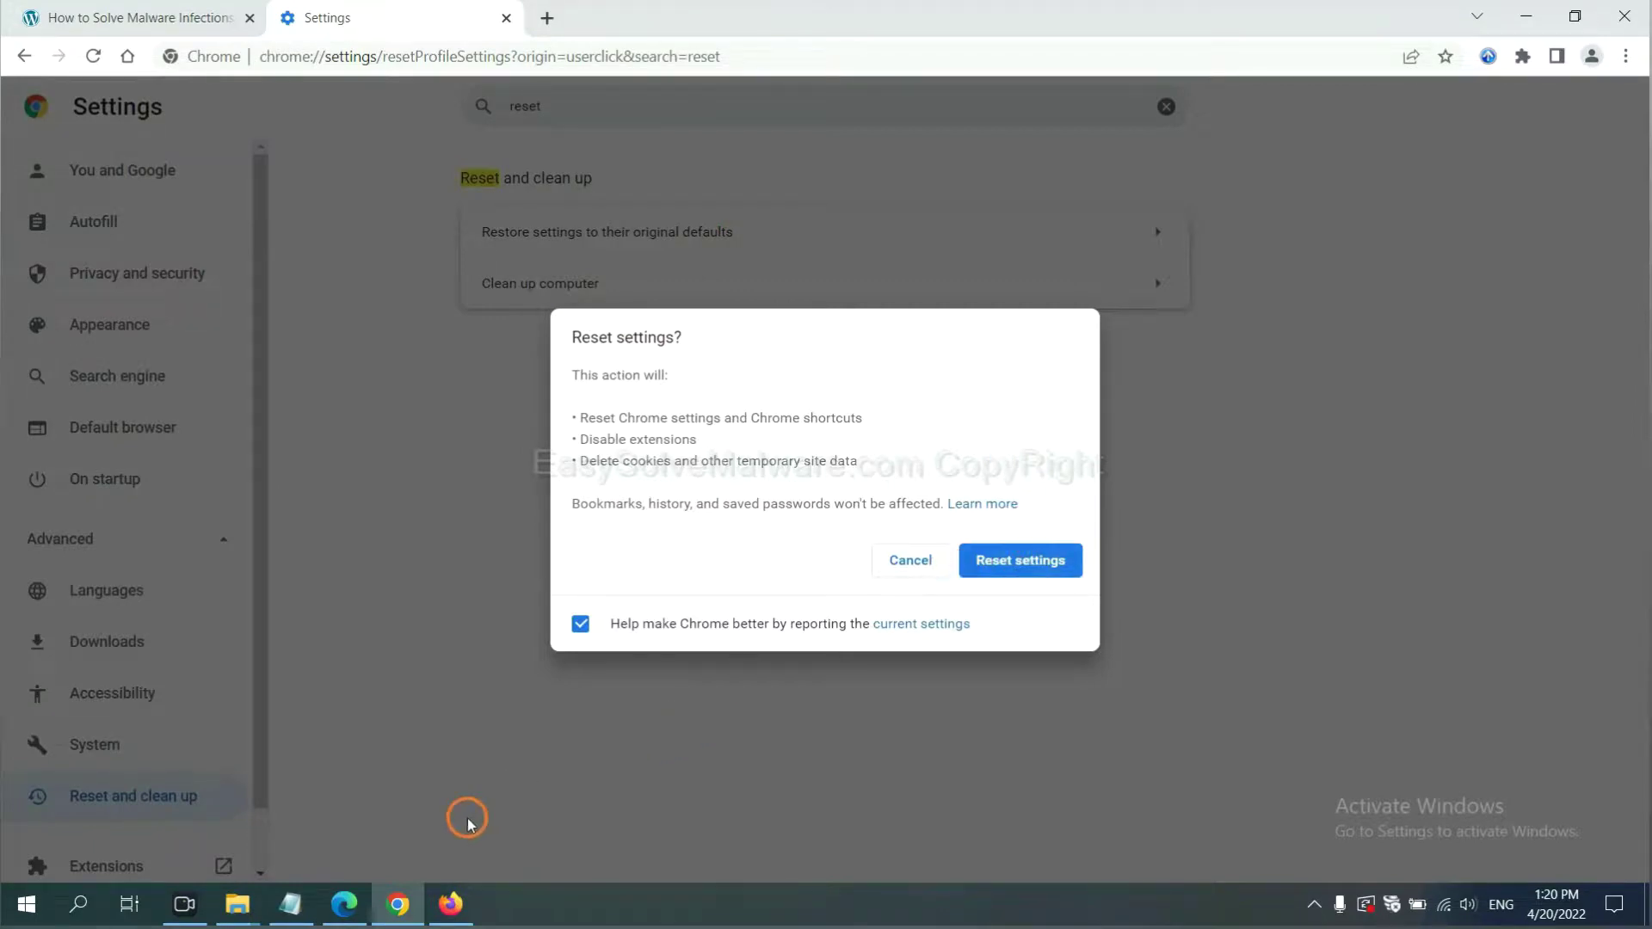
pyautogui.click(455, 901)
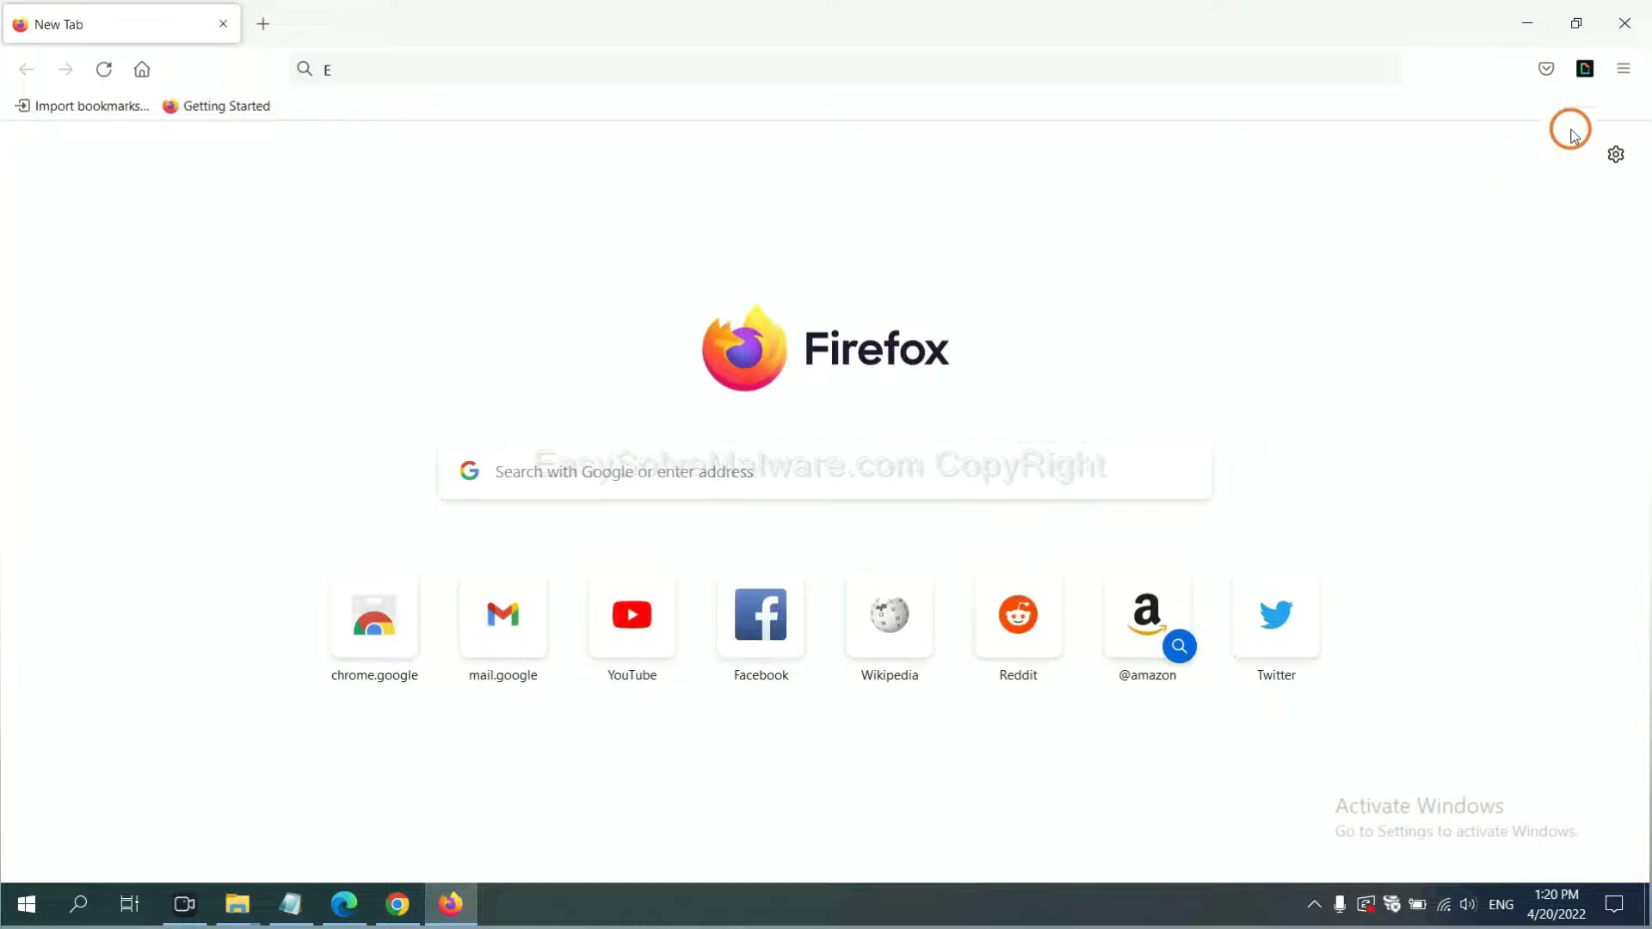
# - From Help > More troubleshooting information, start 'Refresh Firefox...' to restore default settings
pyautogui.click(1622, 76)
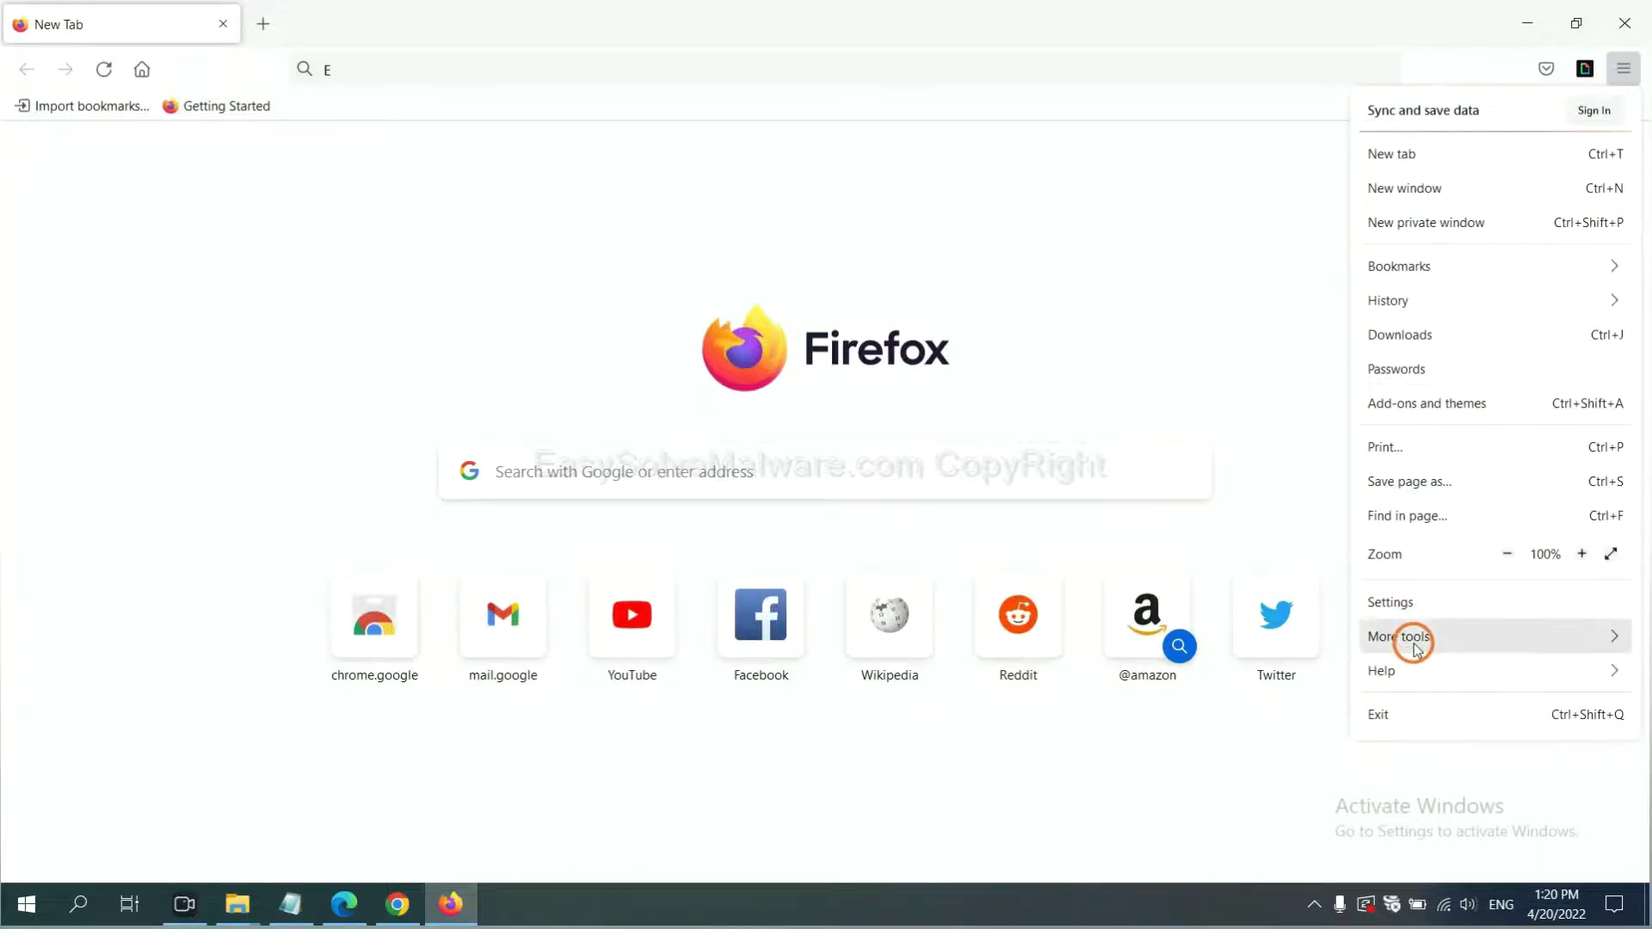
pyautogui.click(1418, 669)
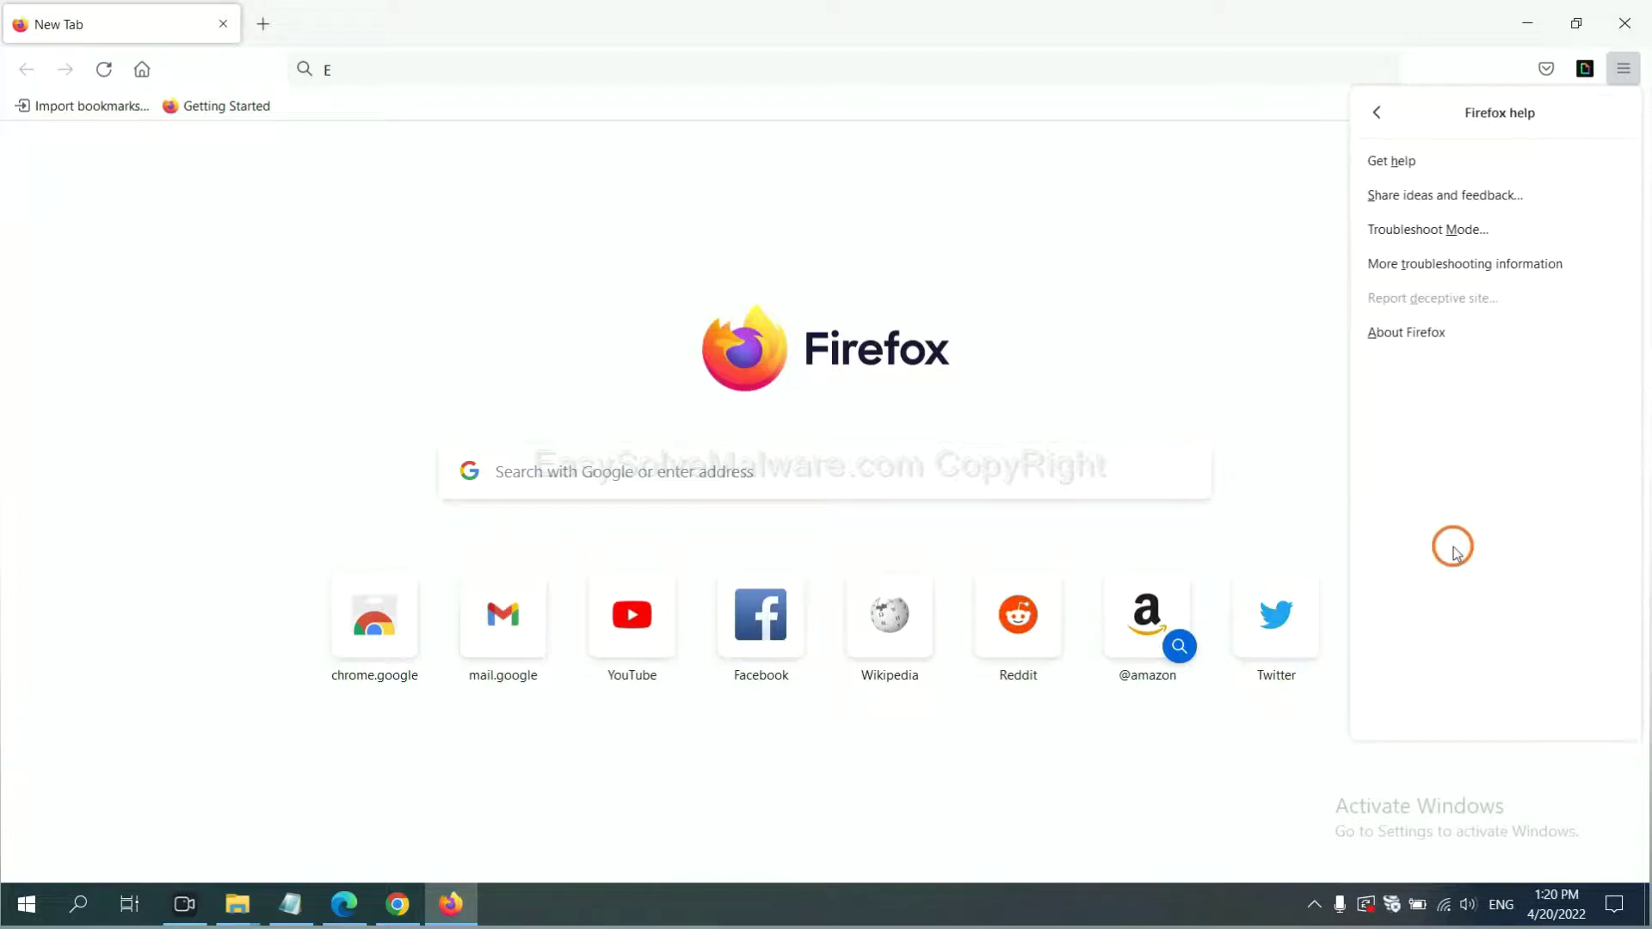
pyautogui.click(1451, 272)
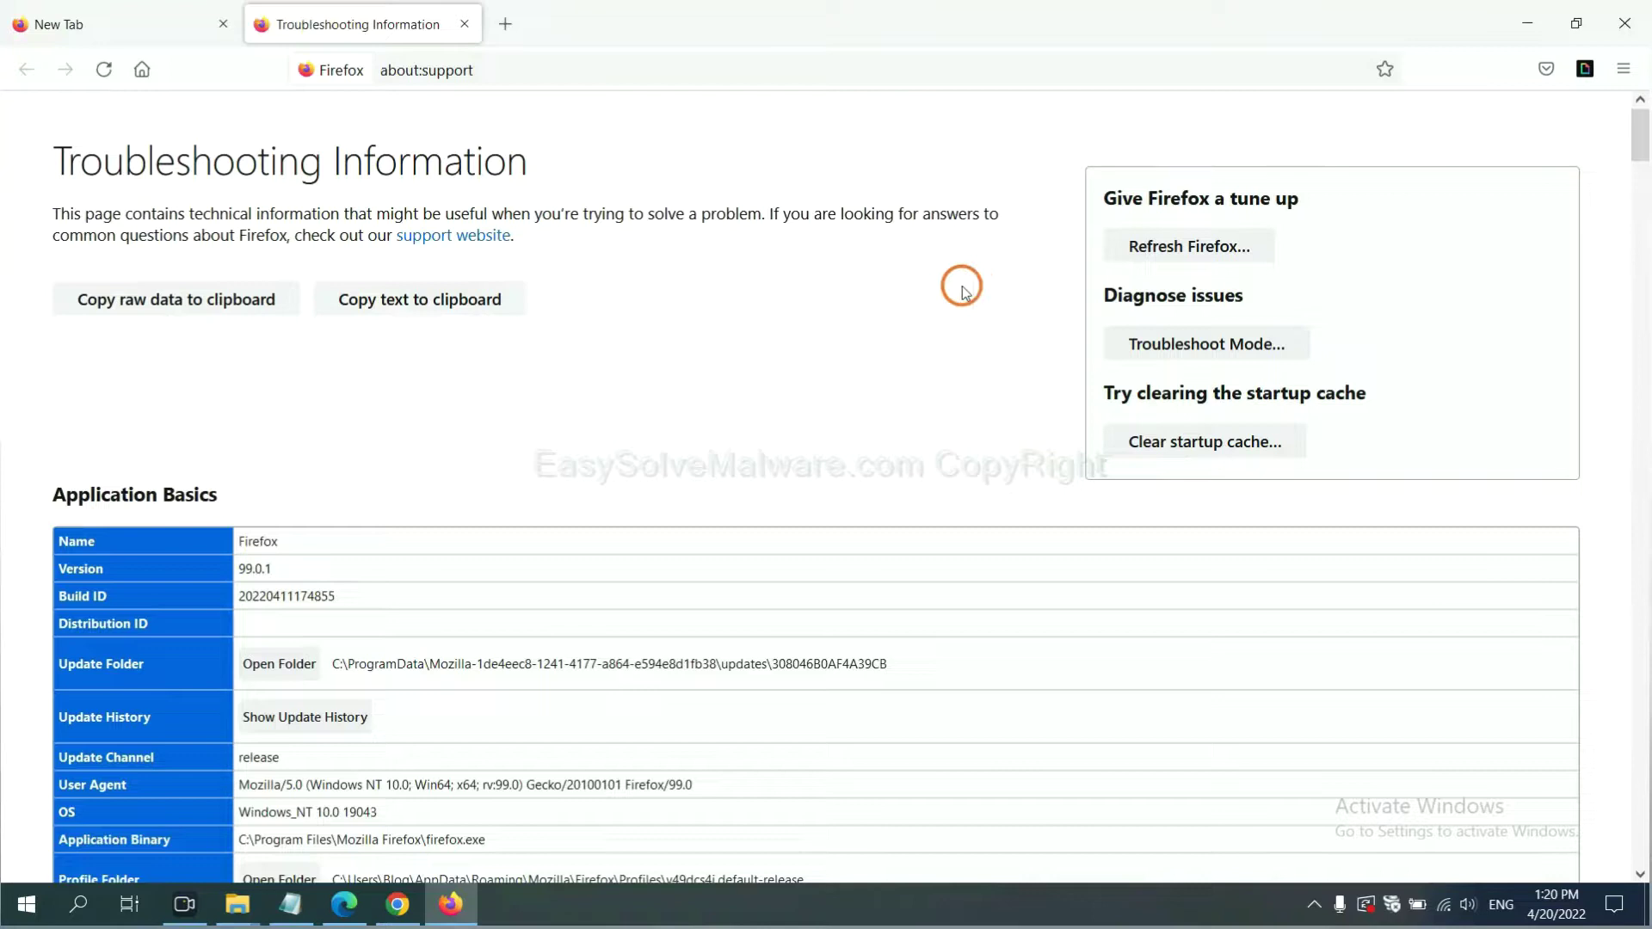
pyautogui.click(1162, 253)
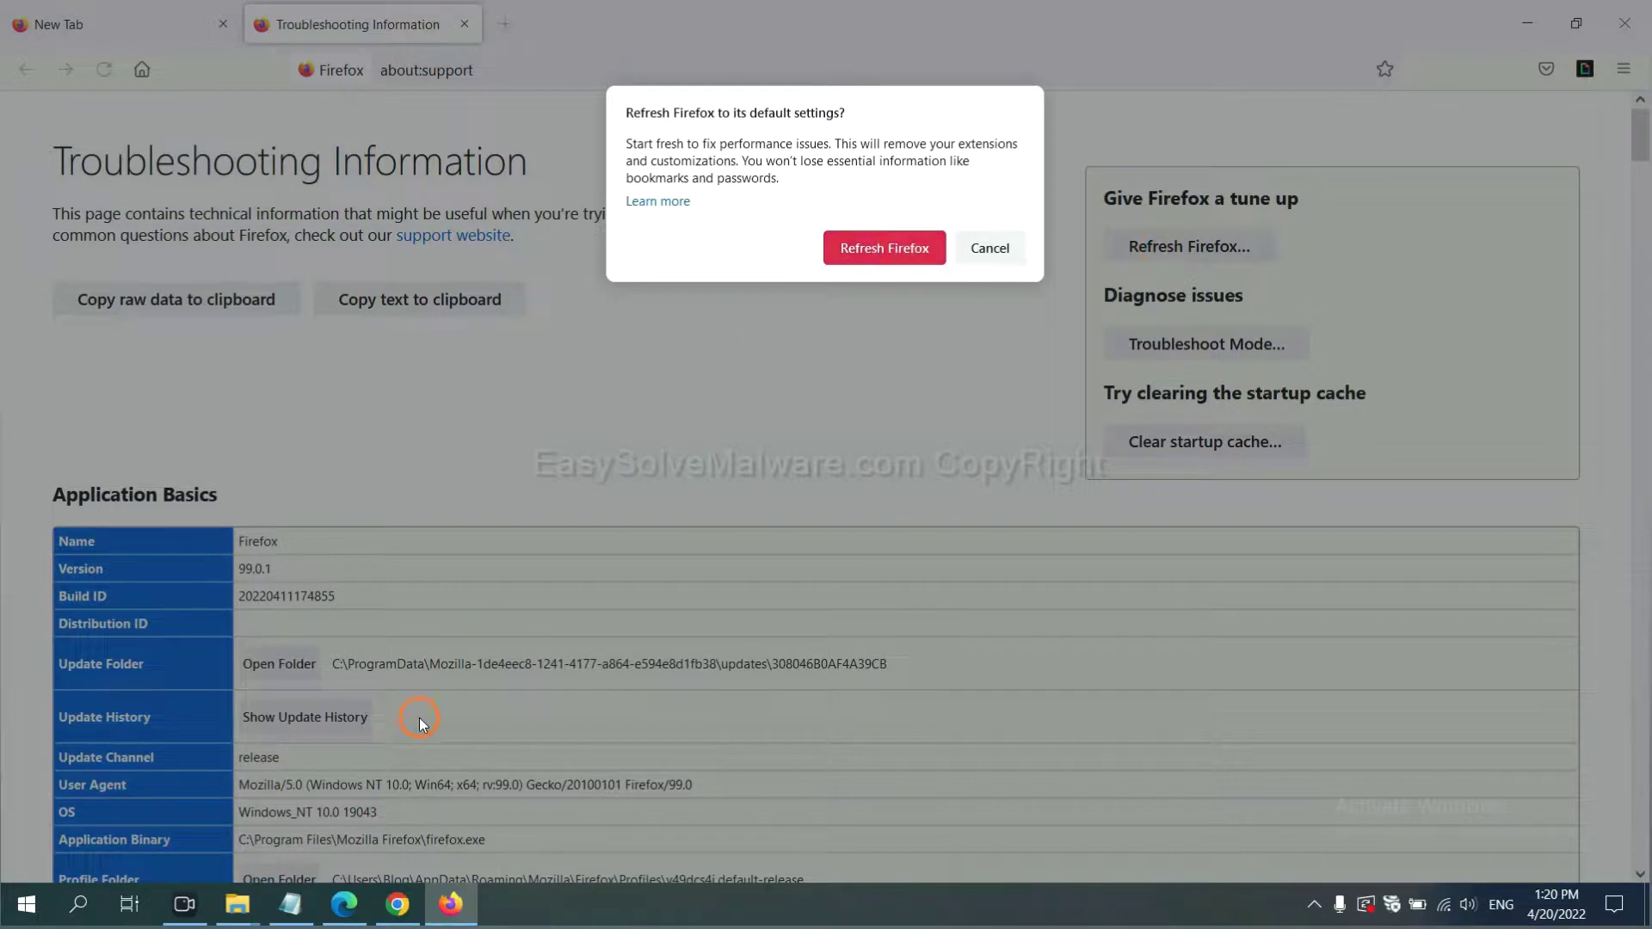
pyautogui.click(344, 905)
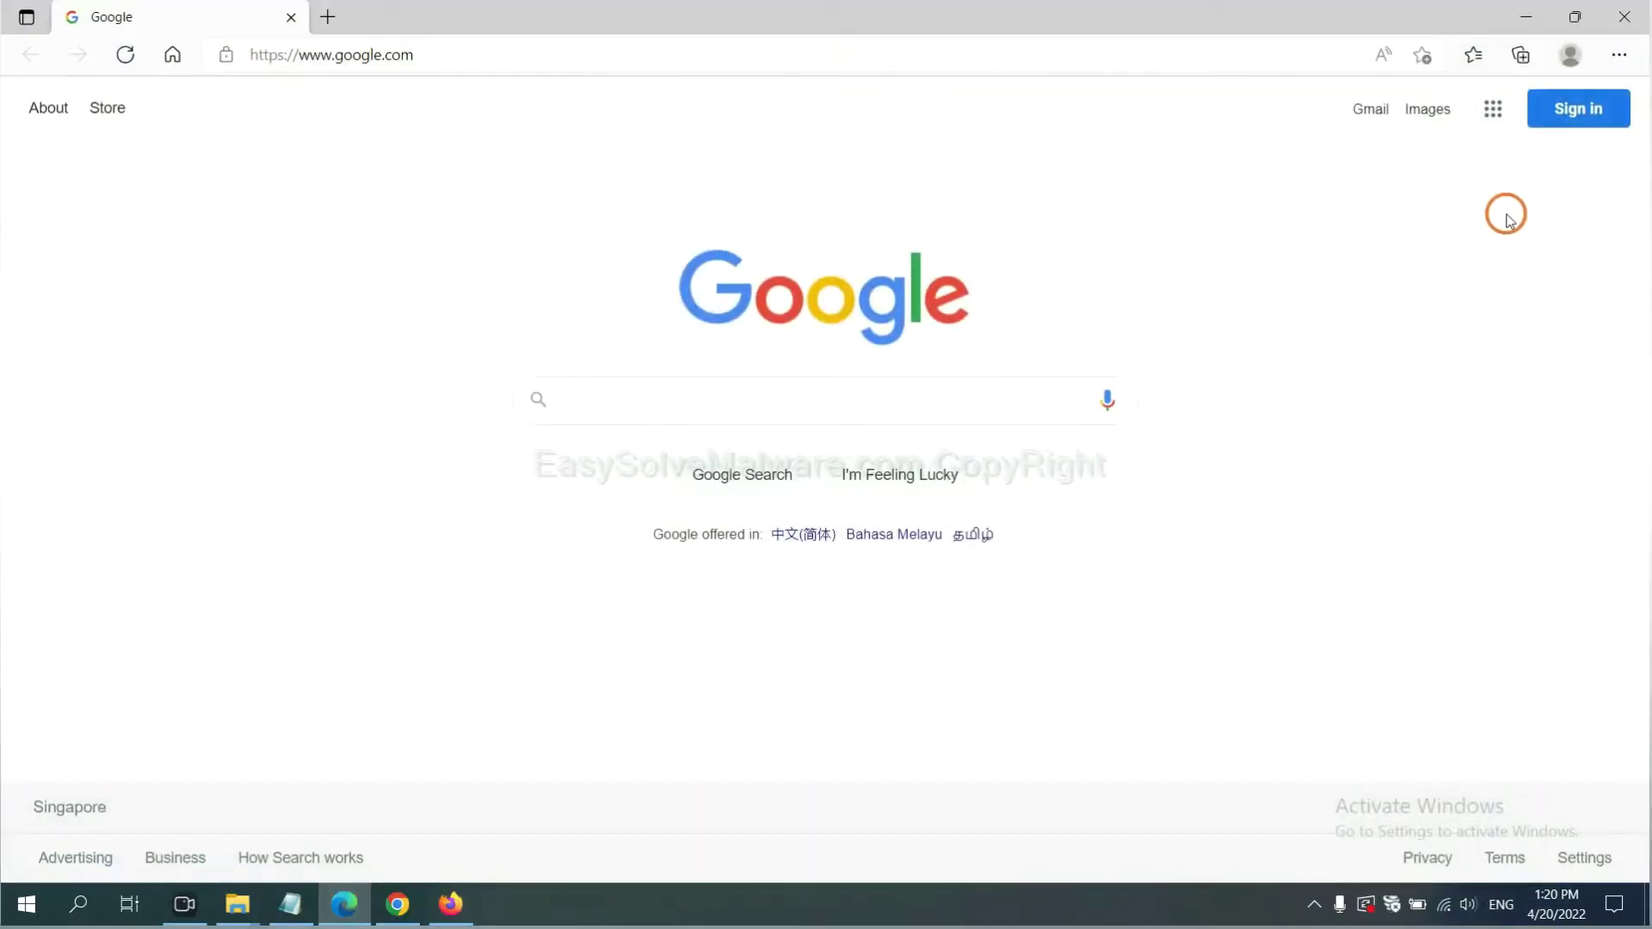
# - Search Edge's settings for 'reset' and start 'Restore settings to their default values'
pyautogui.click(1618, 55)
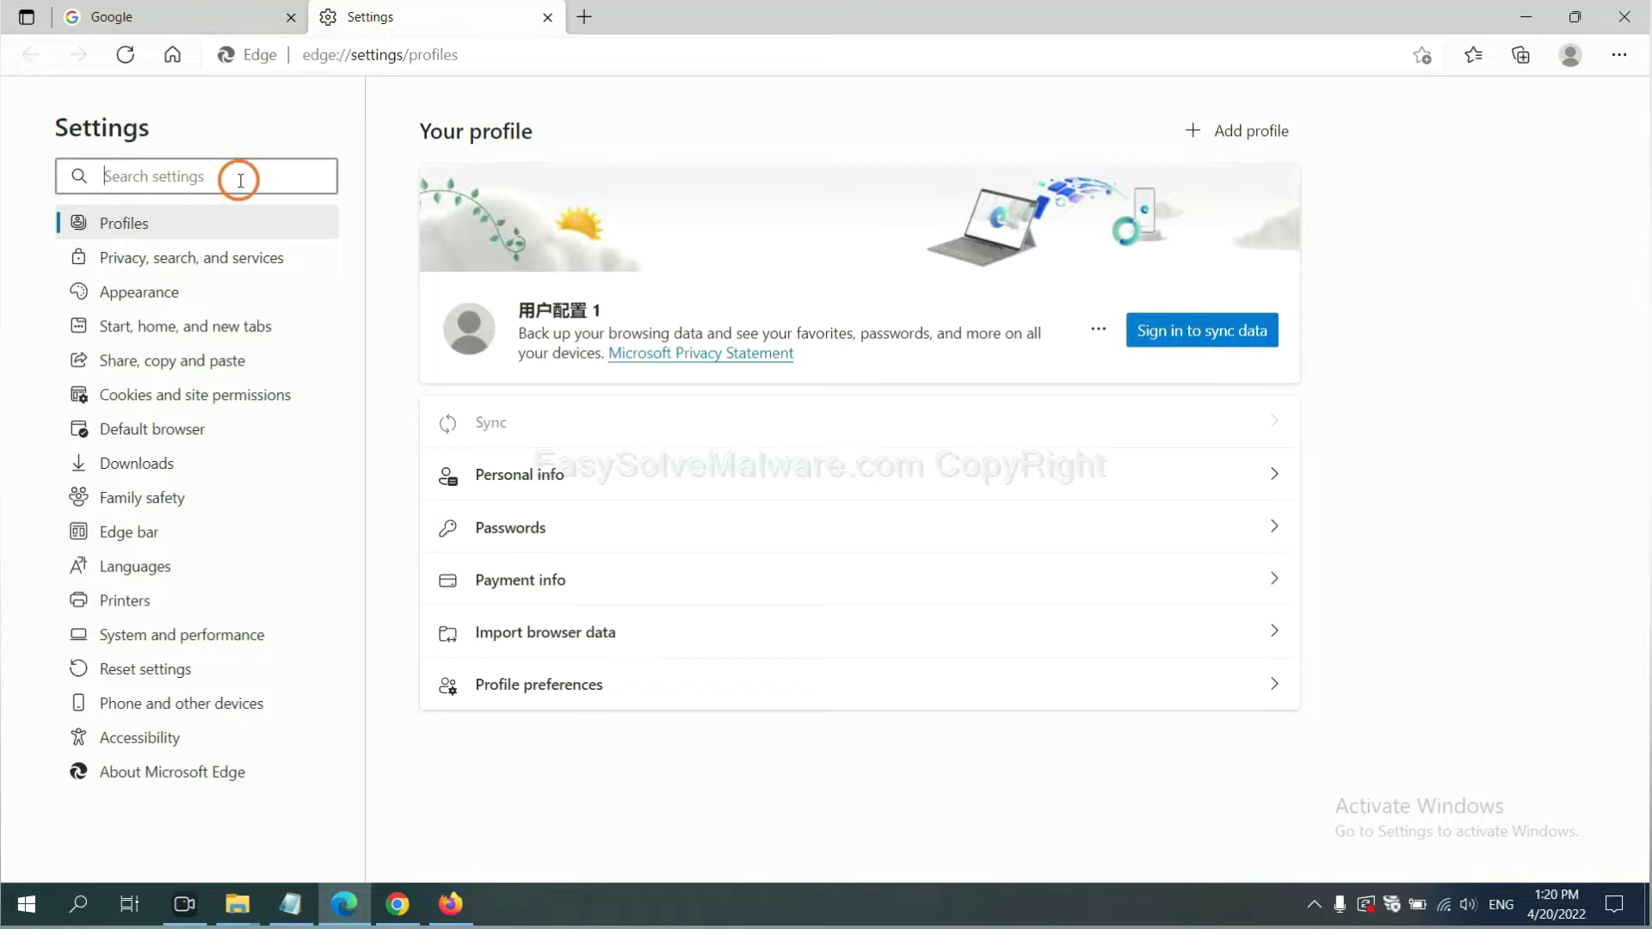
pyautogui.write('re')
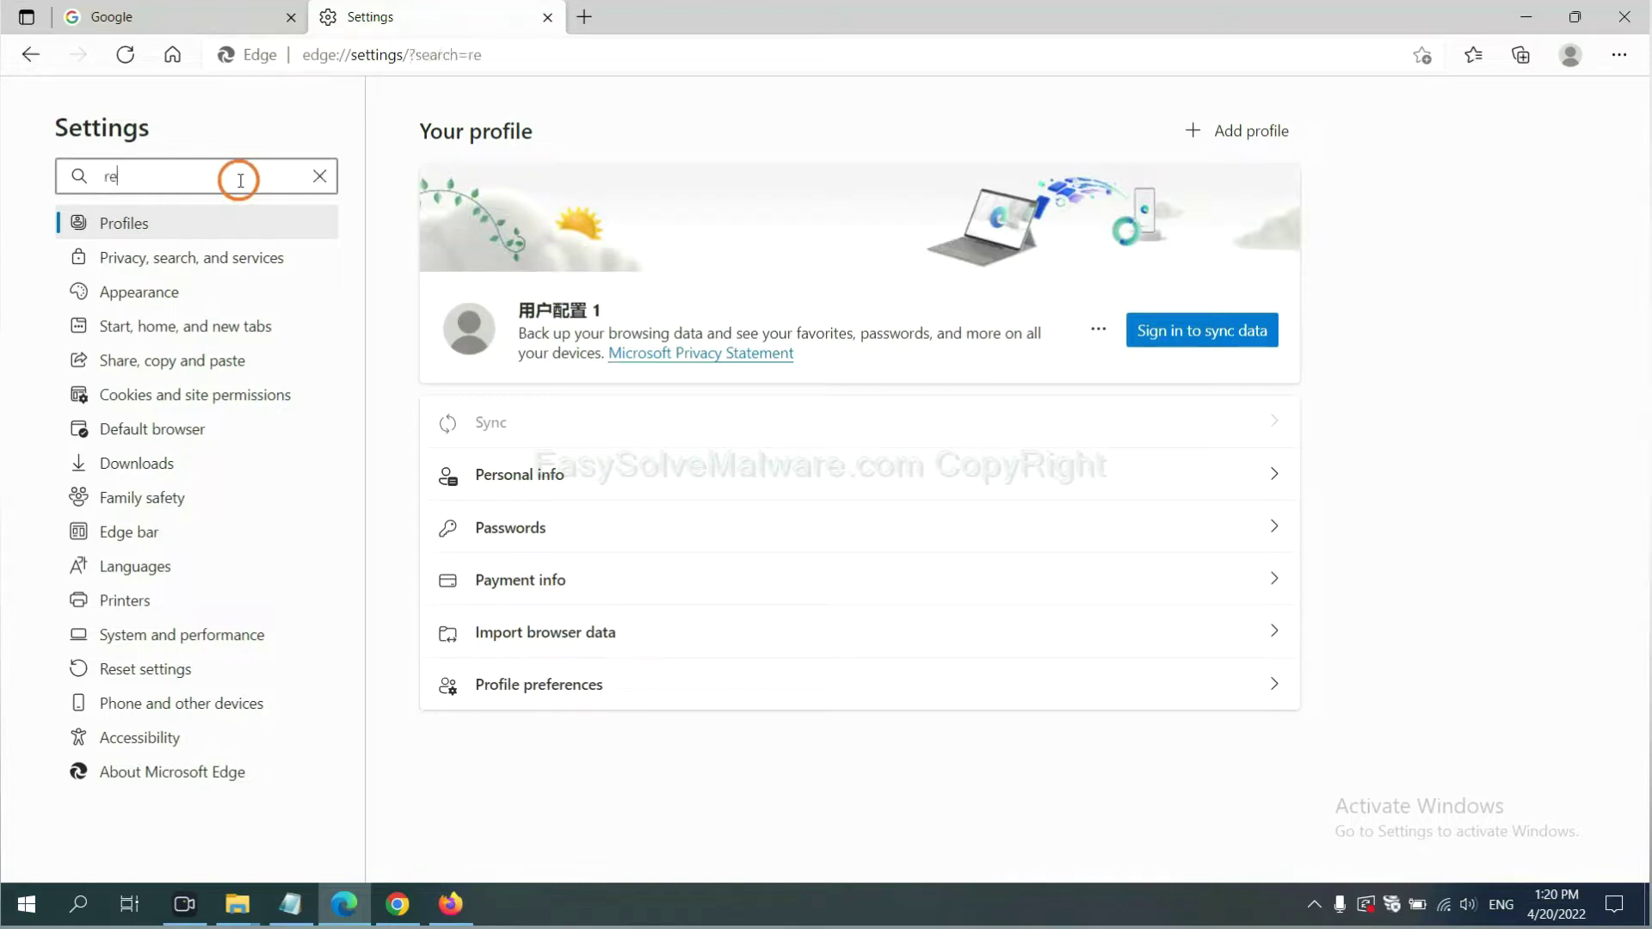
pyautogui.write('set')
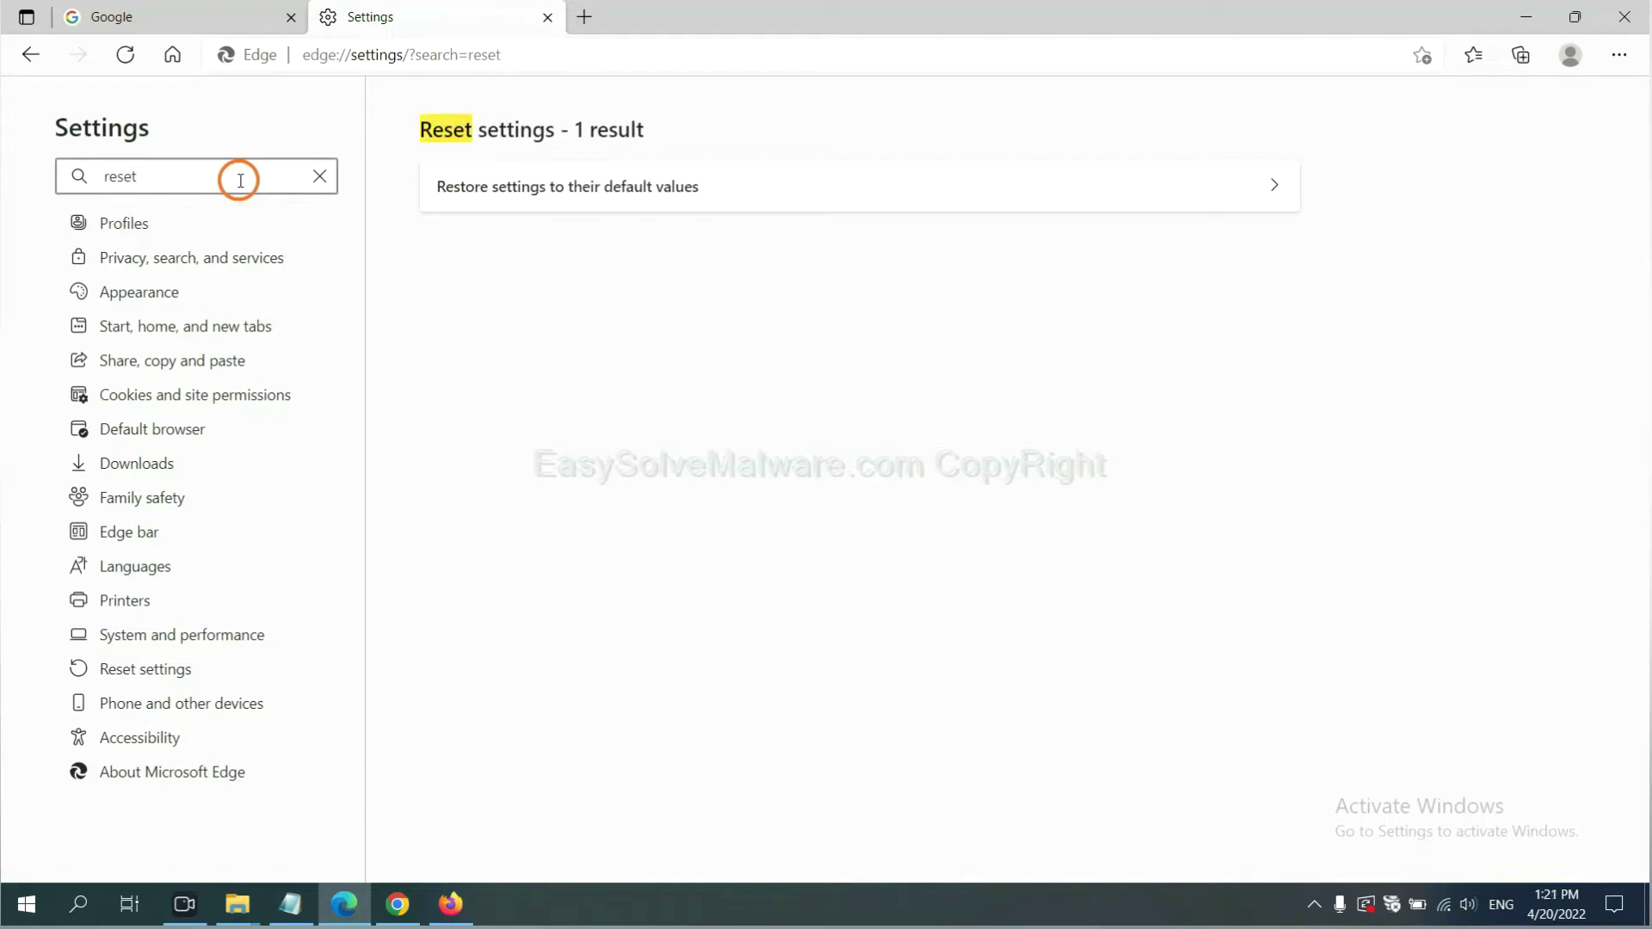
pyautogui.click(579, 179)
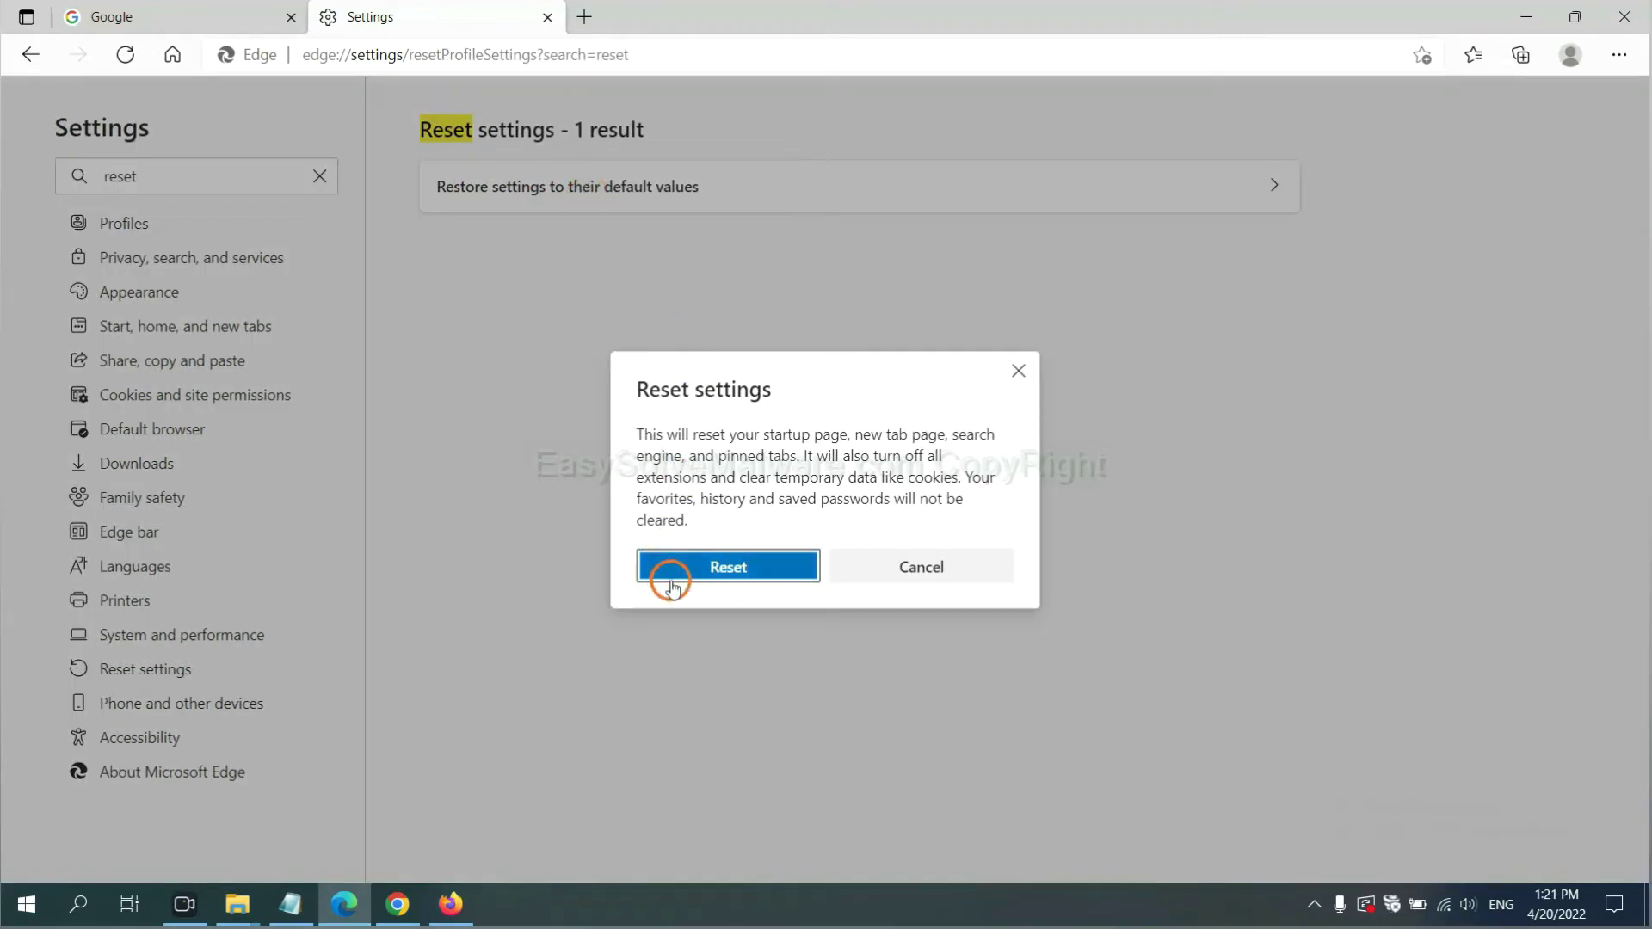